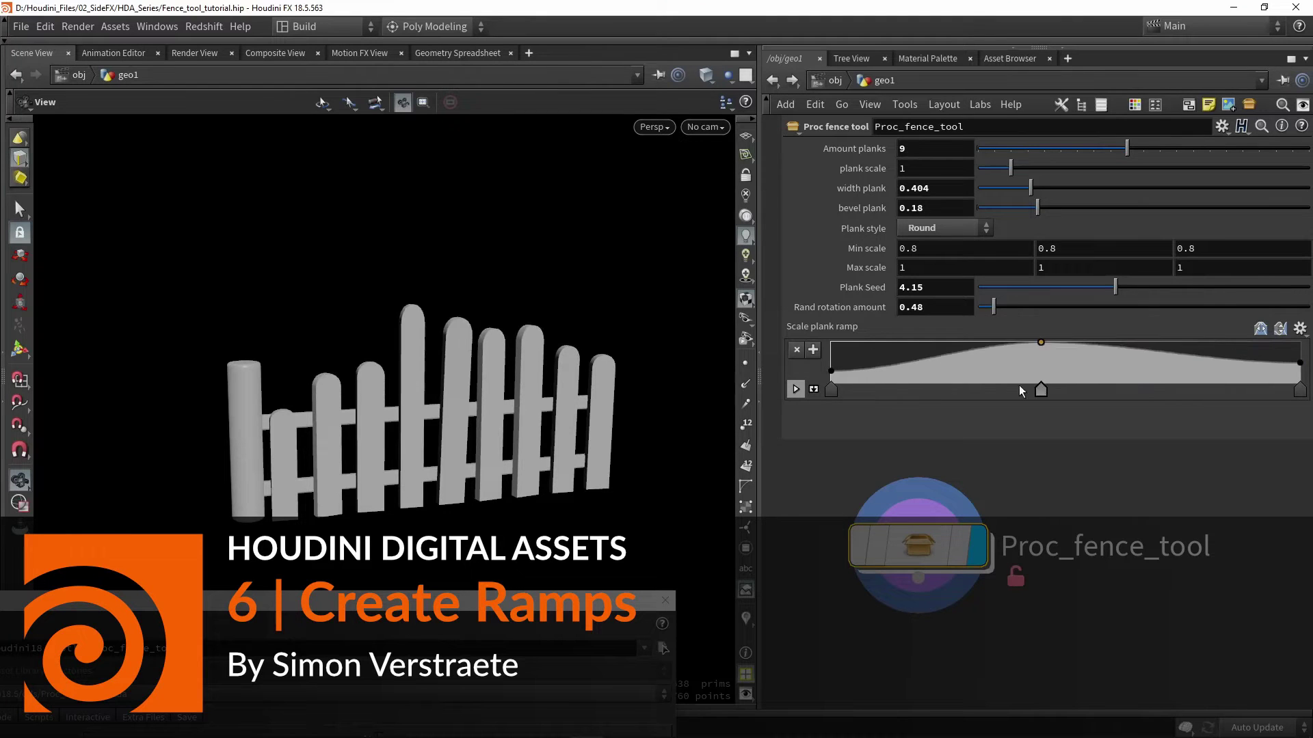
# Reshape the Scale plank ramp by moving its first key right and adding a key to vary plank heights
pyautogui.click(830, 374)
pyautogui.moveTo(830, 371); pyautogui.dragTo(925, 370)
pyautogui.moveTo(1170, 361); pyautogui.dragTo(1201, 350)
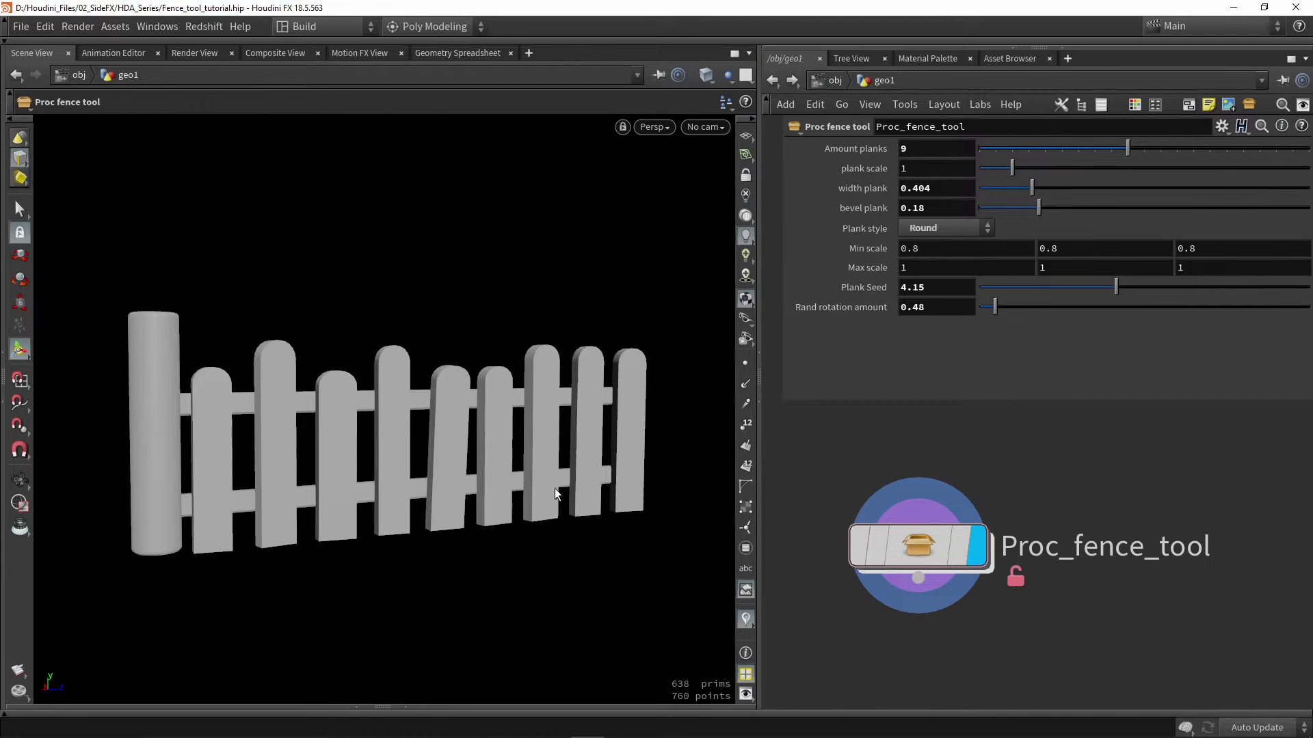
pyautogui.moveTo(547, 487); pyautogui.dragTo(372, 463)
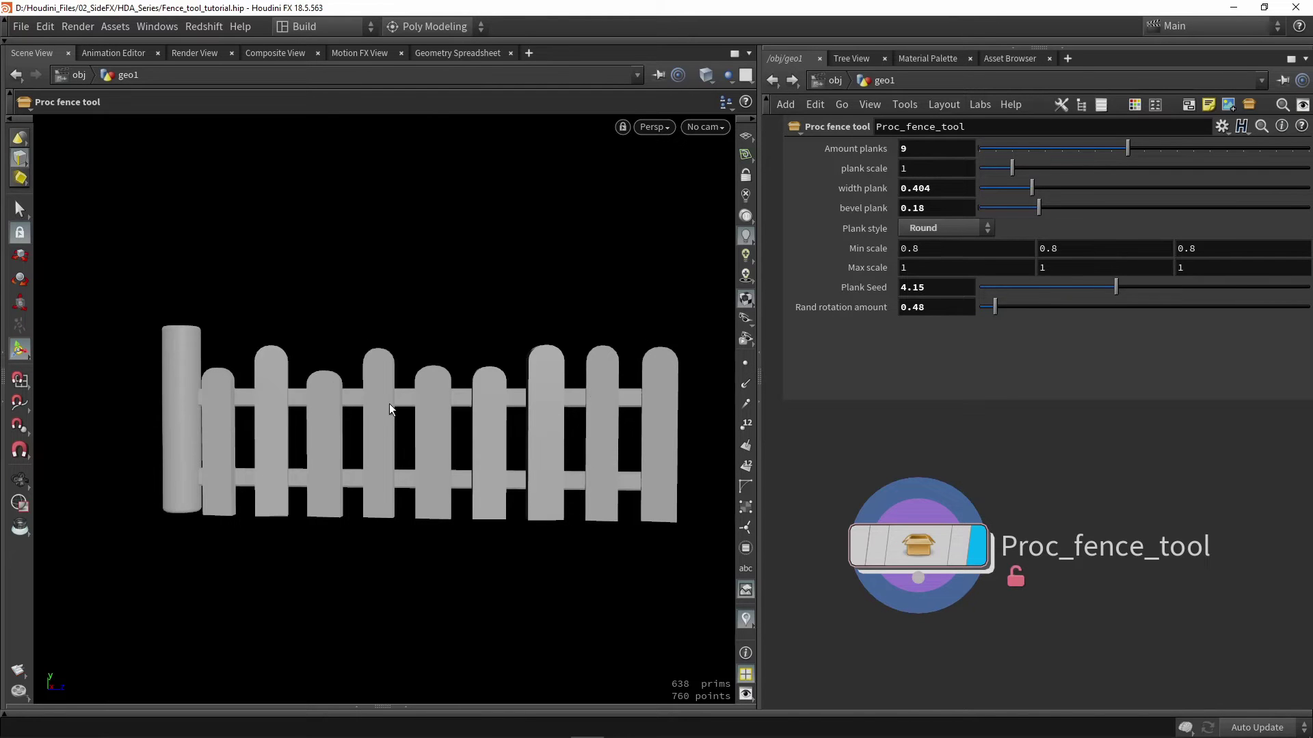
pyautogui.keyDown('alt'); pyautogui.moveTo(383, 417); pyautogui.dragTo(425, 457); pyautogui.keyUp('alt')
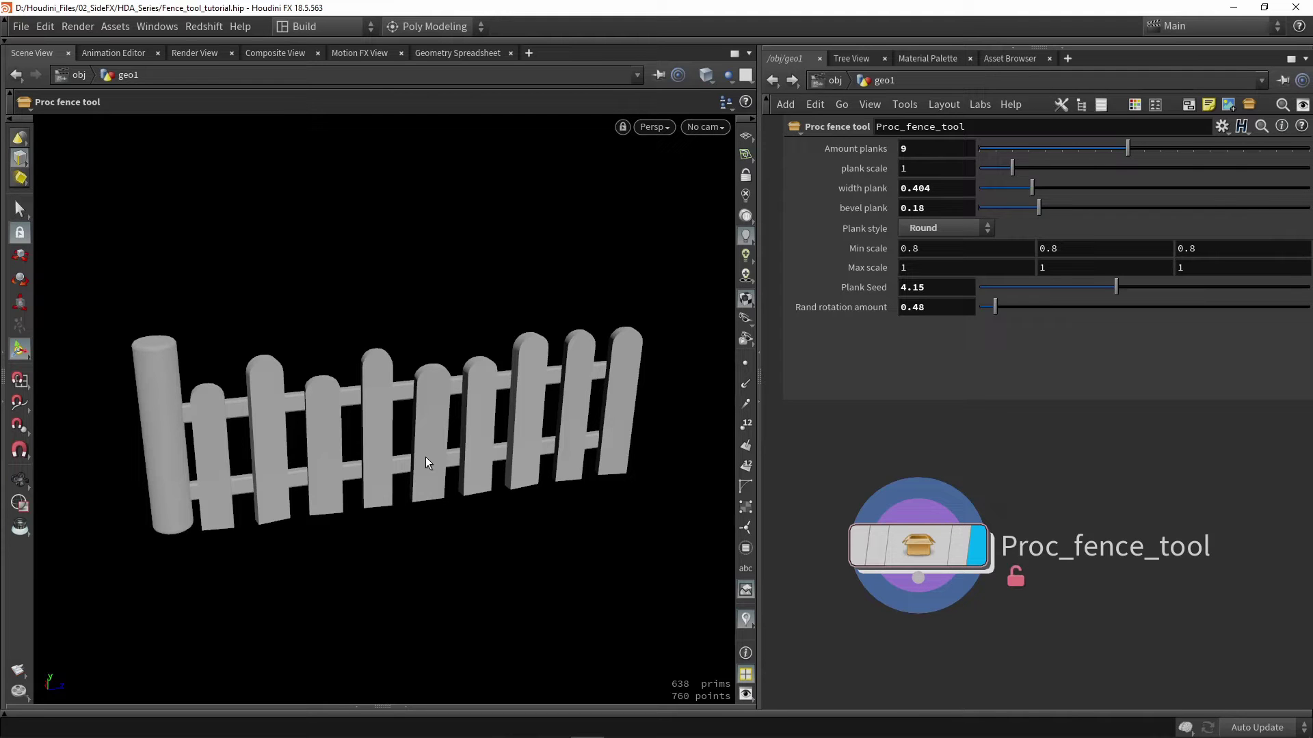
# Dive inside Proc_fence_tool and shrink the floating parameter window to reveal the network
pyautogui.doubleClick(920, 544)
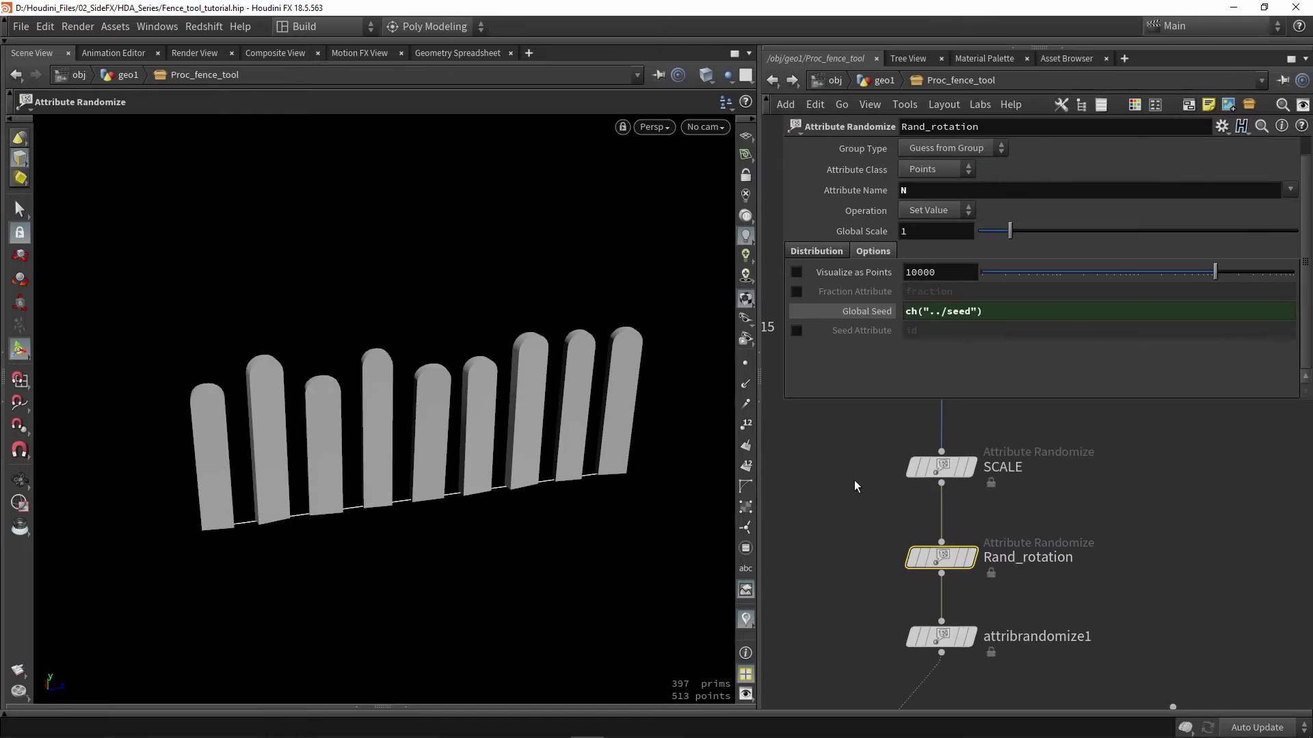
pyautogui.moveTo(779, 402); pyautogui.dragTo(767, 299)
pyautogui.moveTo(793, 346); pyautogui.dragTo(814, 401, button='middle')
pyautogui.moveTo(830, 352); pyautogui.dragTo(997, 457)
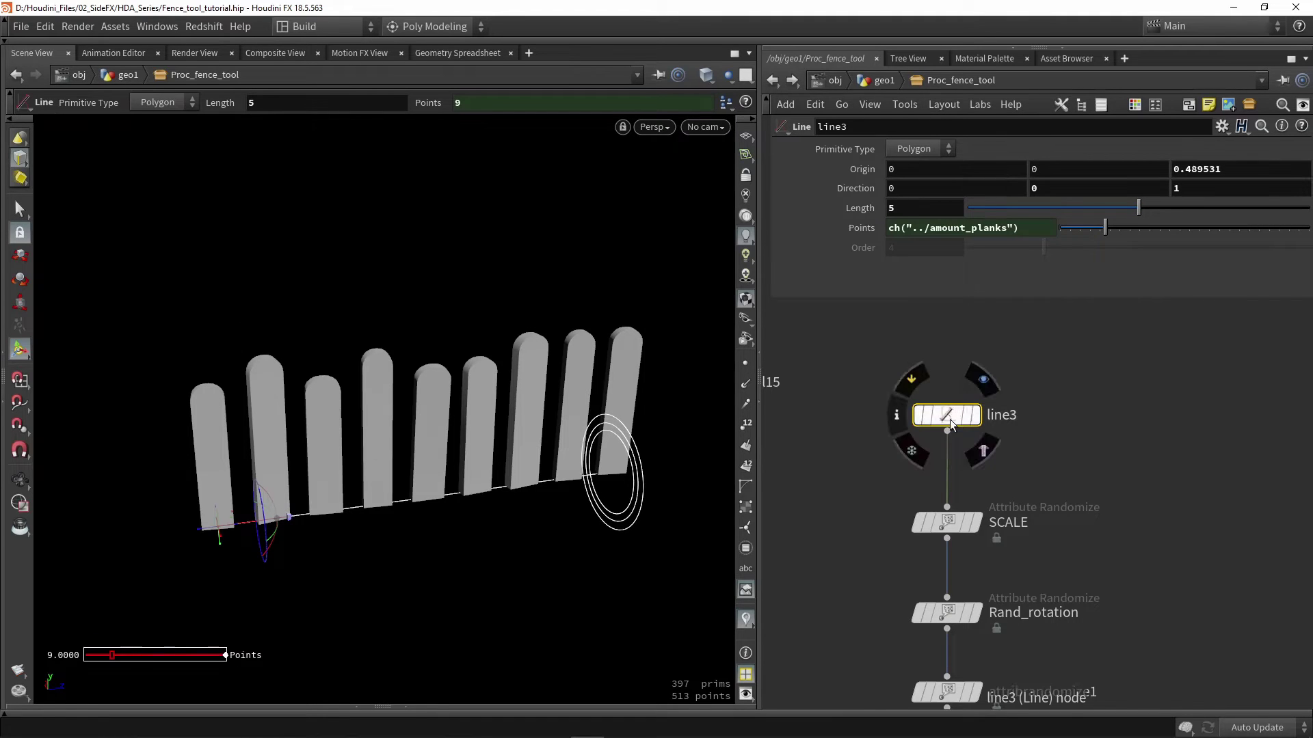
# Move line3 up and set its display flag to show only the nine-point line
pyautogui.moveTo(950, 420); pyautogui.dragTo(947, 346)
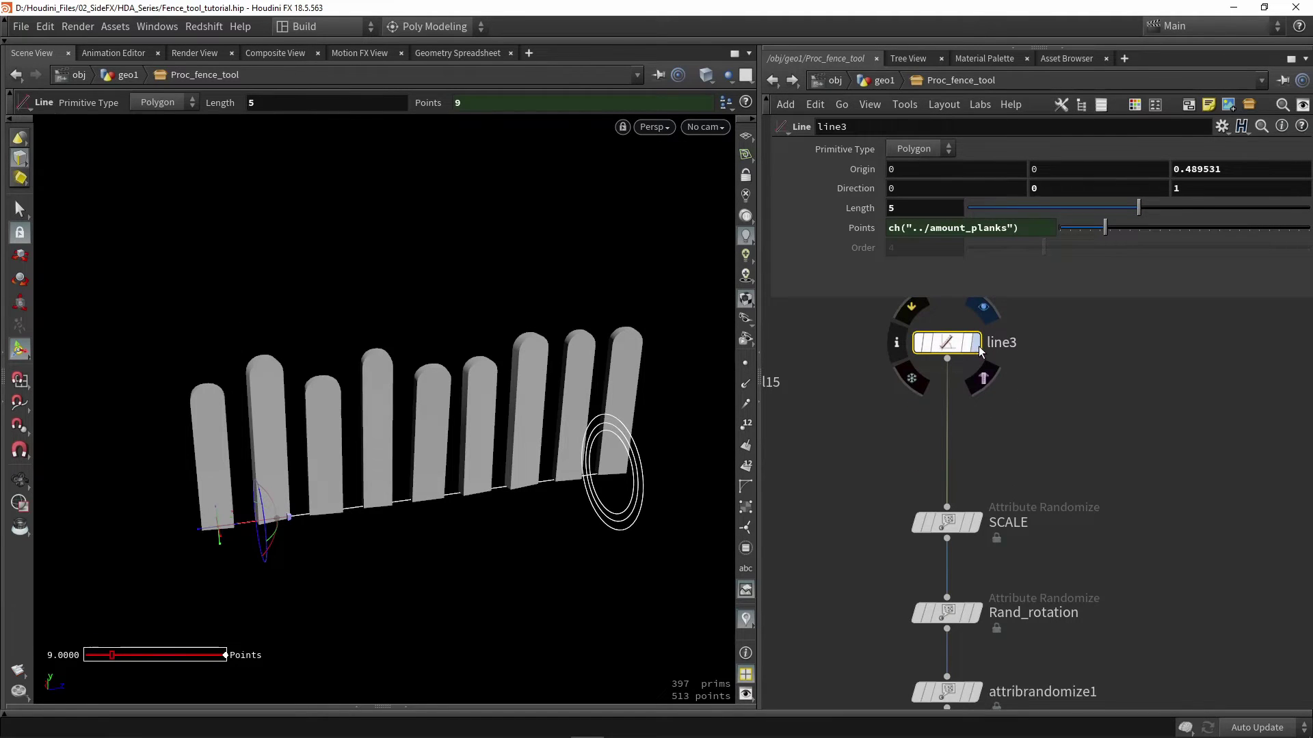
pyautogui.click(969, 345)
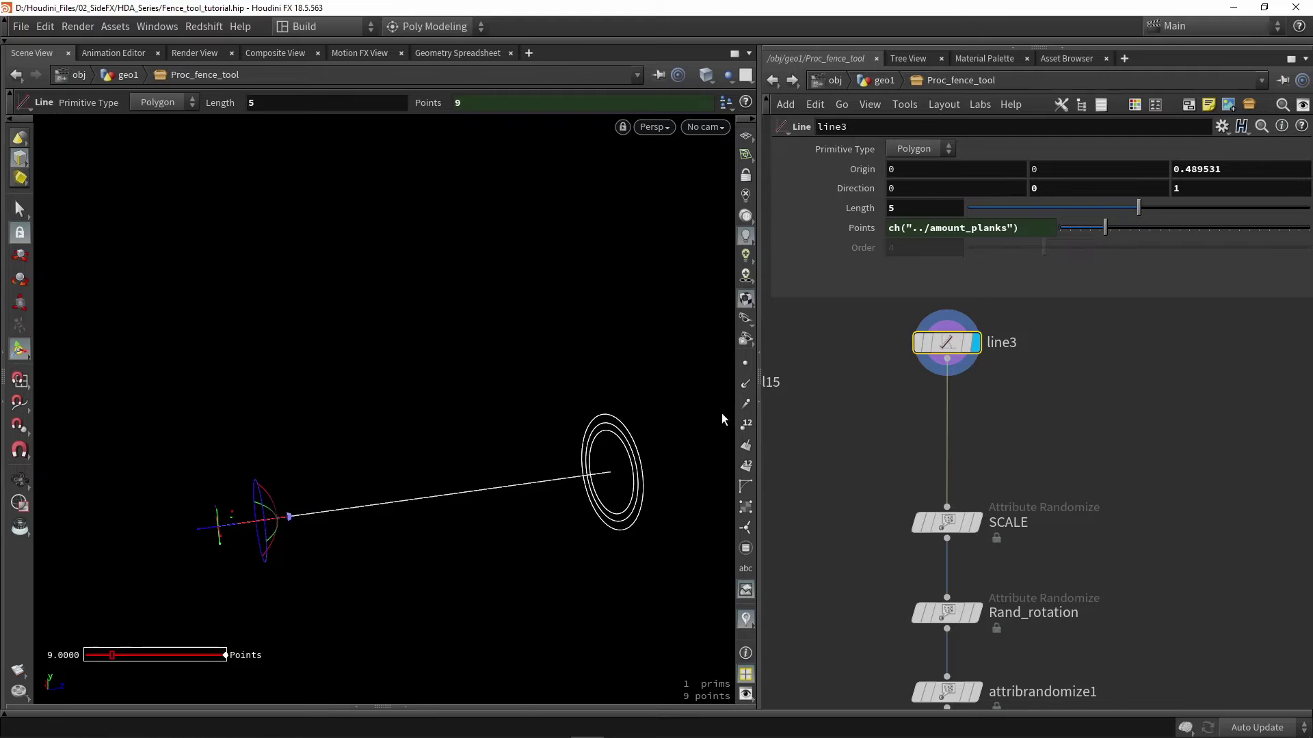
pyautogui.press('Escape')
pyautogui.moveTo(677, 425); pyautogui.dragTo(512, 384)
pyautogui.press('Return')
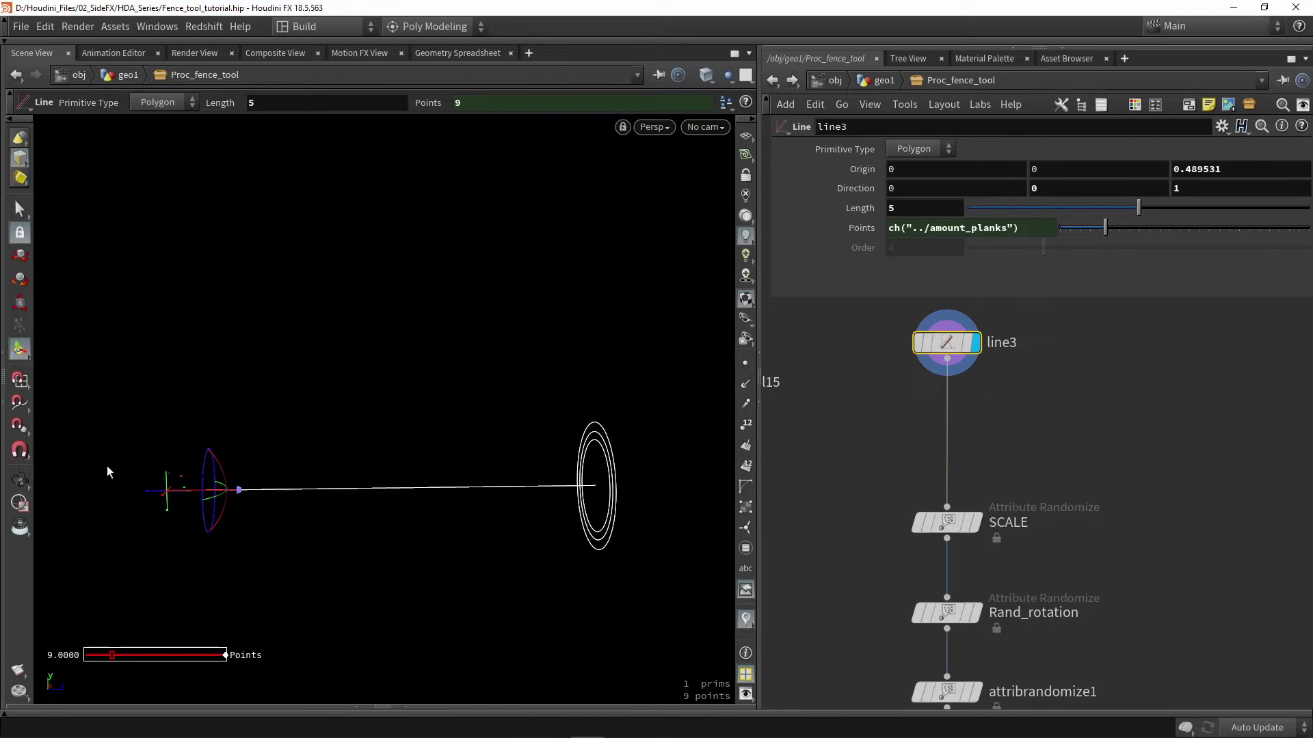
pyautogui.click(1018, 408)
# Add a Distance Along Geometry node, distancealonggeometry1, to the fence network
pyautogui.press('Tab')
pyautogui.write('dist')
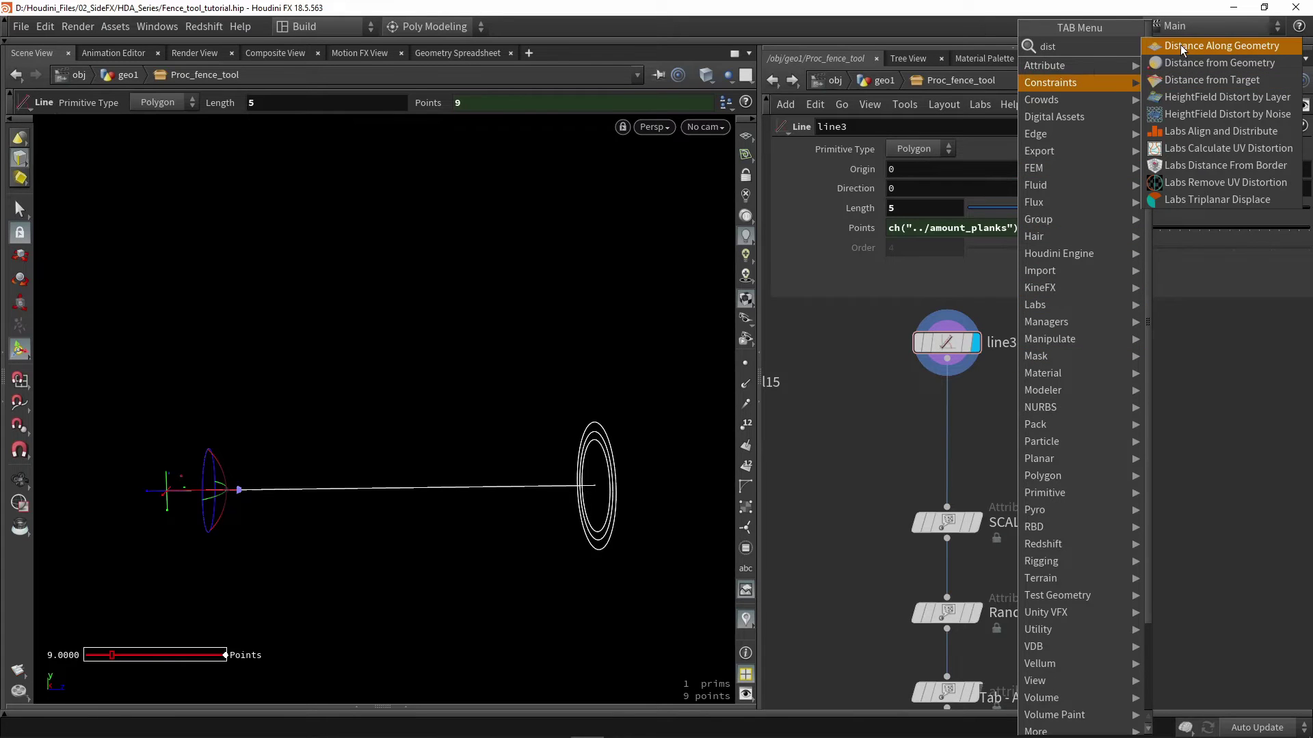
pyautogui.click(1183, 45)
pyautogui.click(1018, 427)
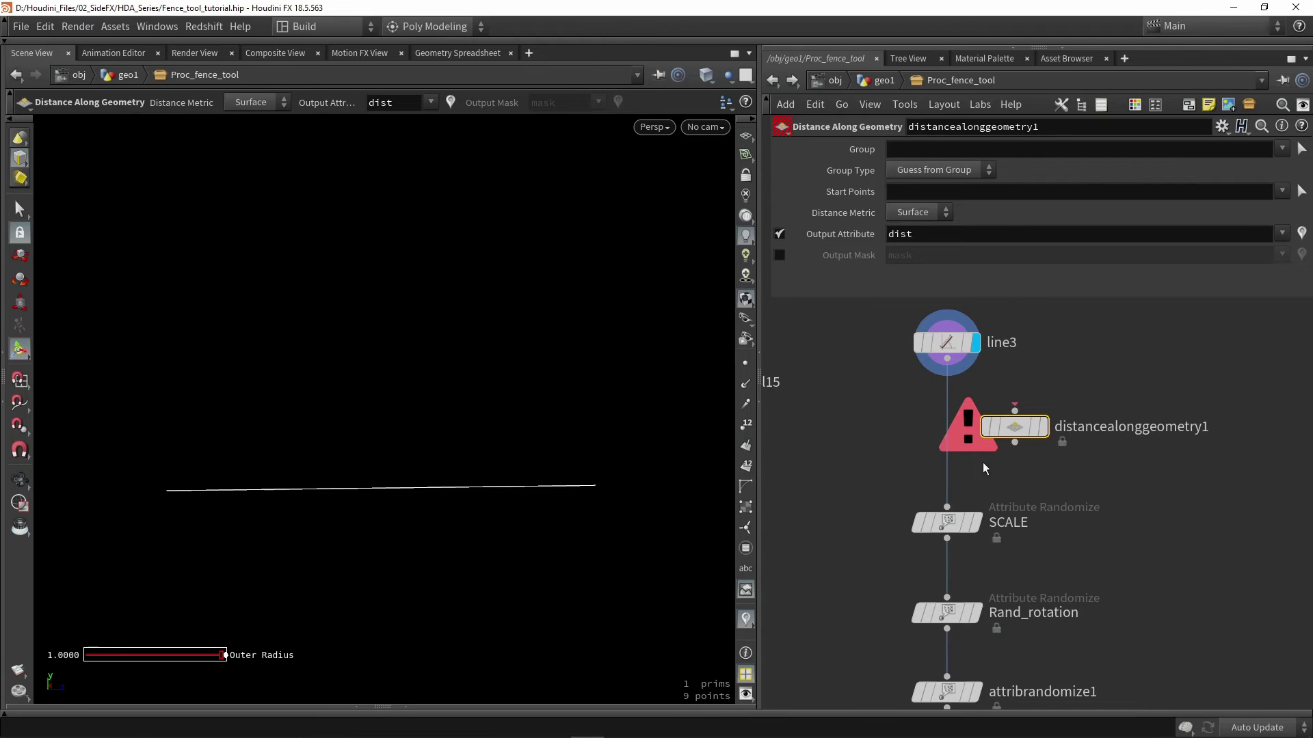
pyautogui.press('Tab')
pyautogui.write('dist')
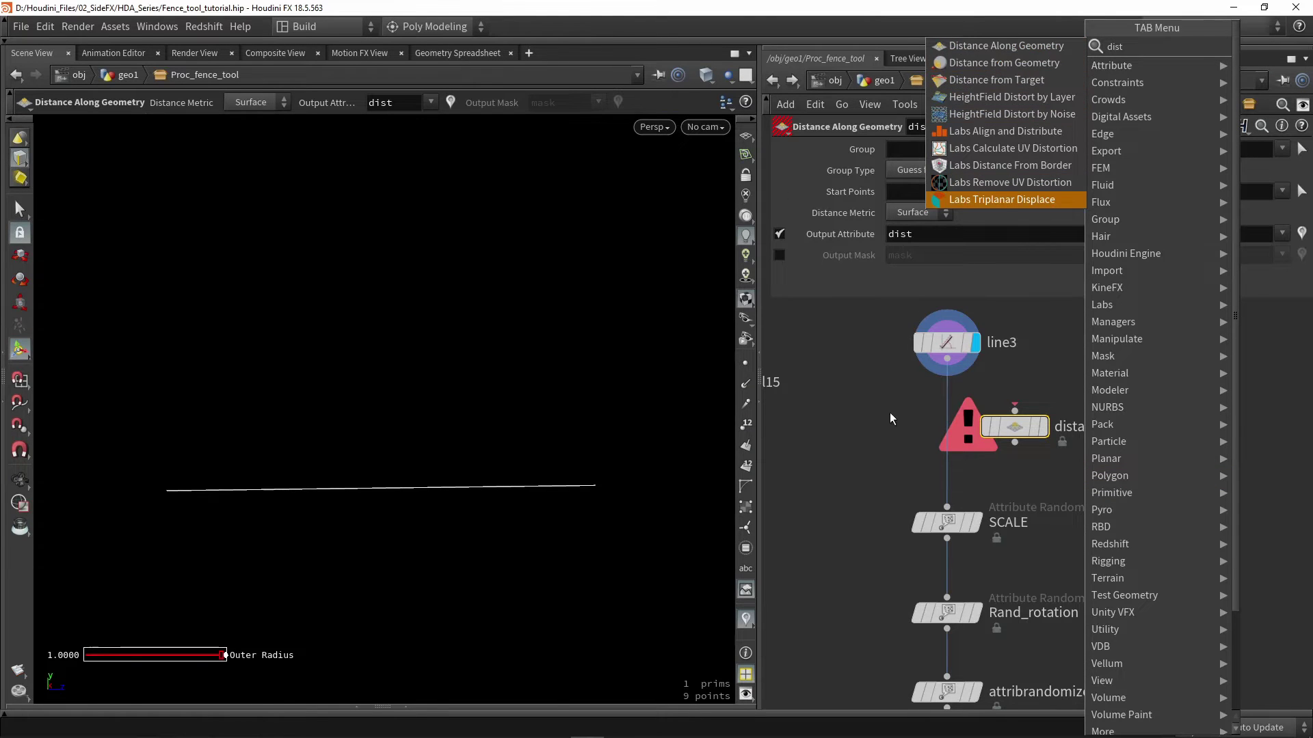
pyautogui.press('Escape')
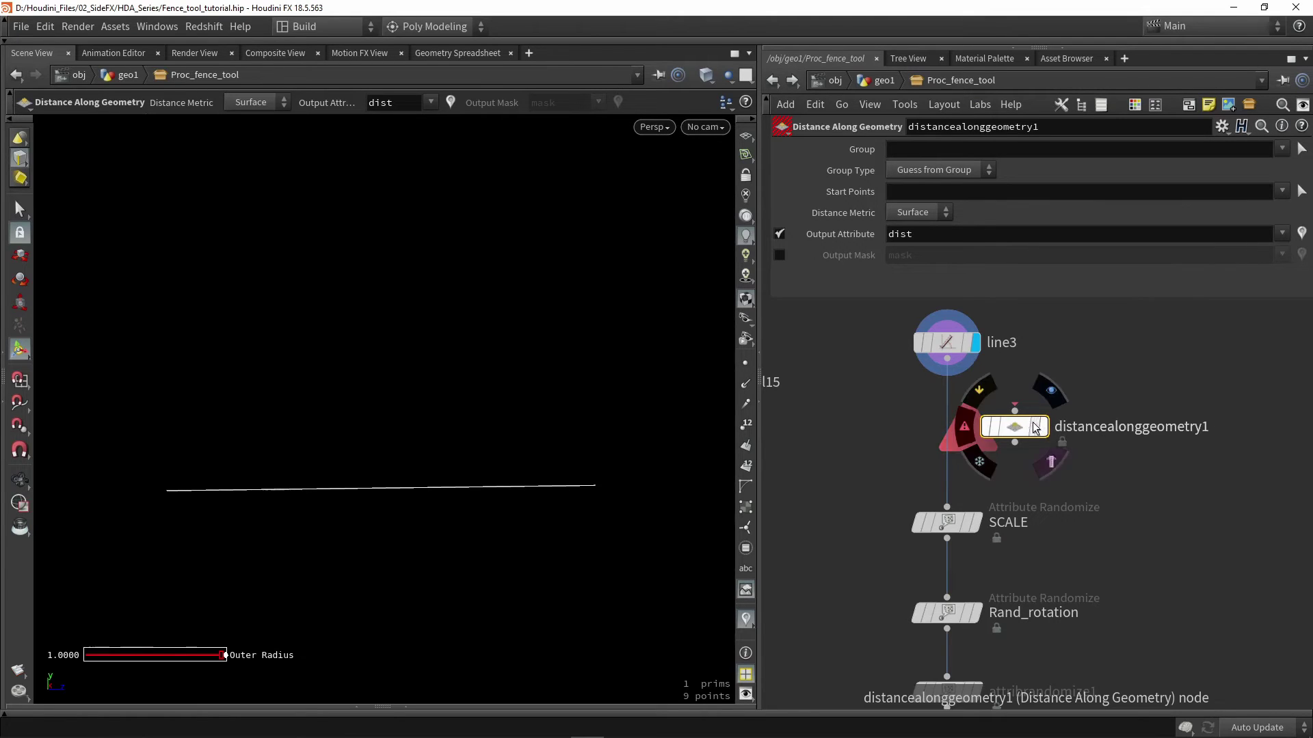
# Wire distancealonggeometry1 between line3 and SCALE, move both nodes up, and select it
pyautogui.moveTo(1019, 429); pyautogui.dragTo(950, 428)
pyautogui.moveTo(907, 350); pyautogui.dragTo(909, 419, button='middle')
pyautogui.moveTo(866, 375); pyautogui.dragTo(977, 514)
pyautogui.moveTo(954, 503); pyautogui.dragTo(953, 389)
pyautogui.moveTo(926, 268); pyautogui.dragTo(926, 379, button='middle')
pyautogui.scroll(2, 933, 479)
pyautogui.scroll(1, 933, 484)
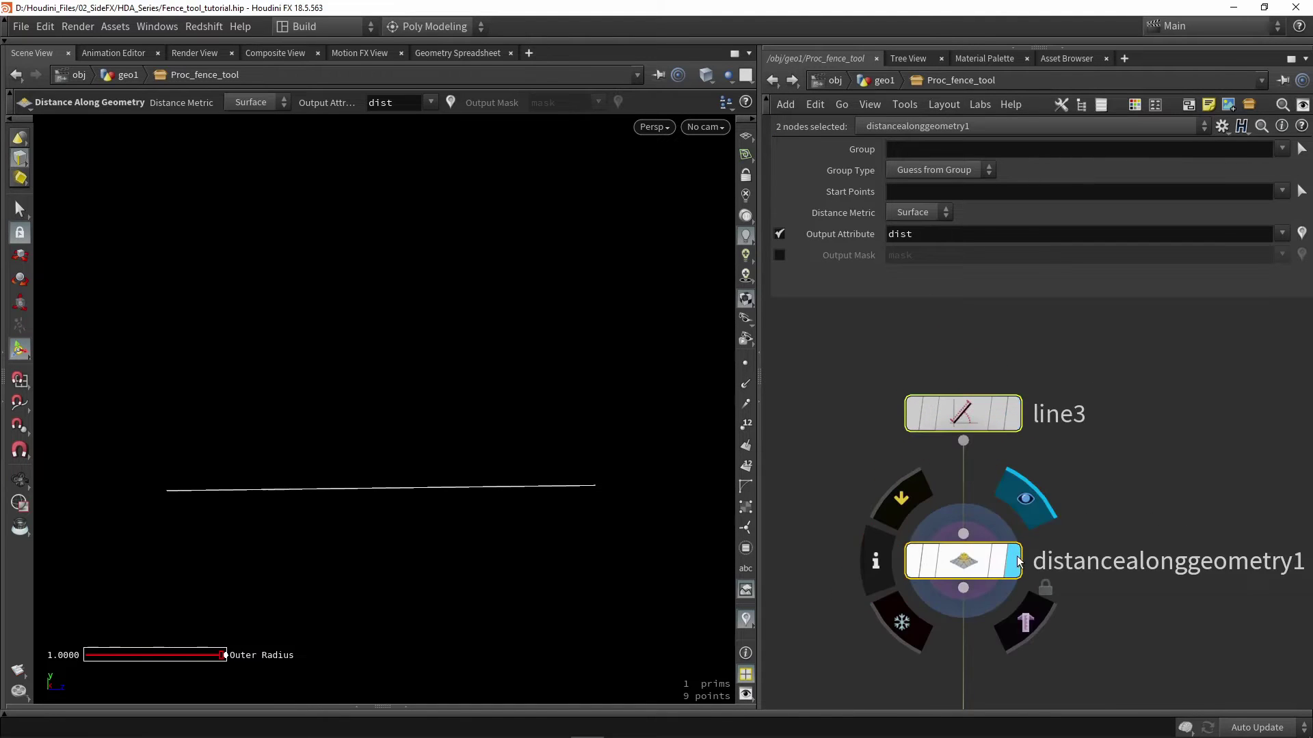
pyautogui.click(963, 558)
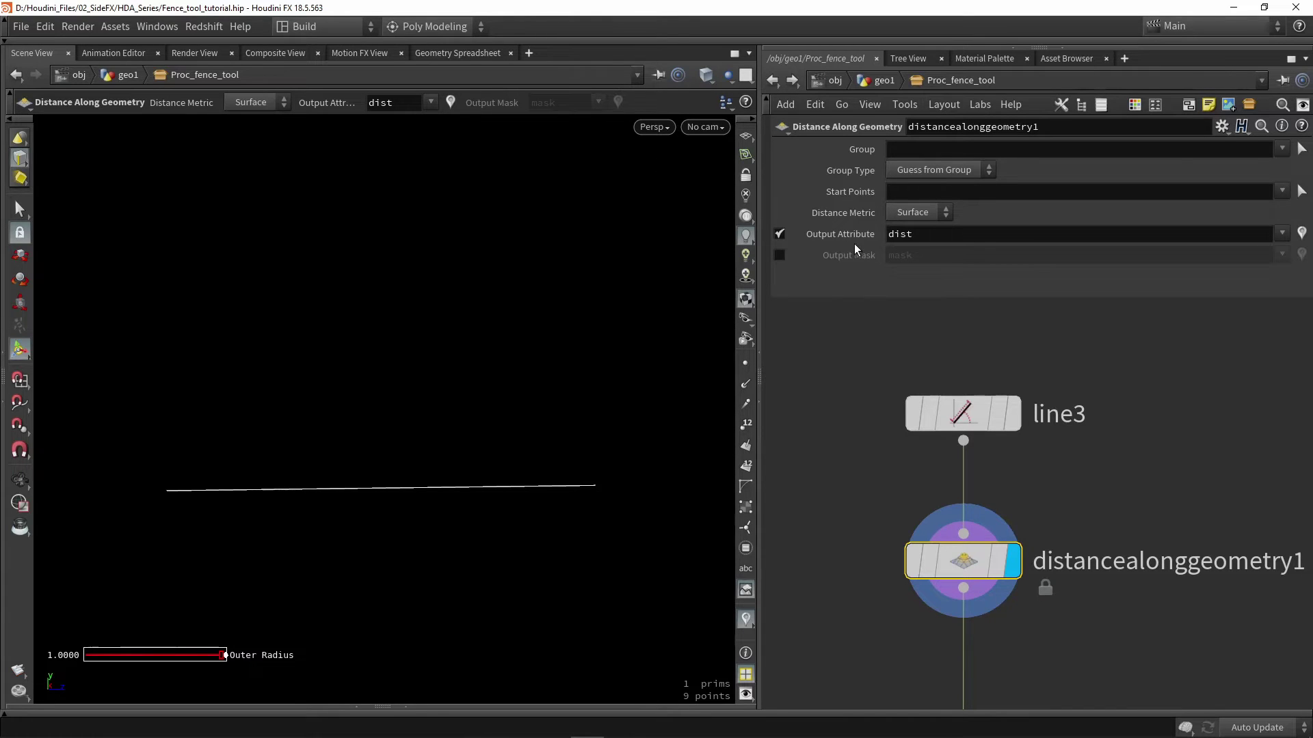
# Switch distancealonggeometry1 from the dist attribute to a mask output and nudge the first Remap key
pyautogui.click(779, 233)
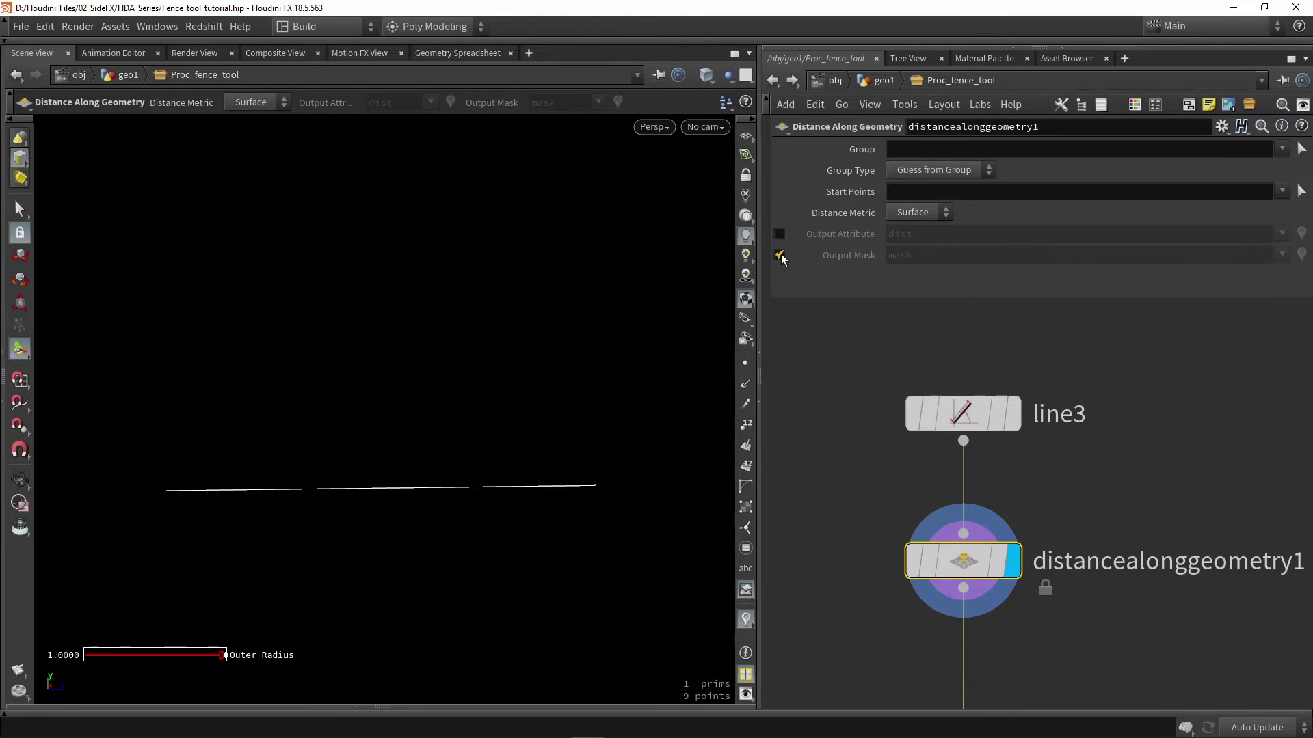
pyautogui.click(779, 254)
pyautogui.scroll(-3, 808, 248)
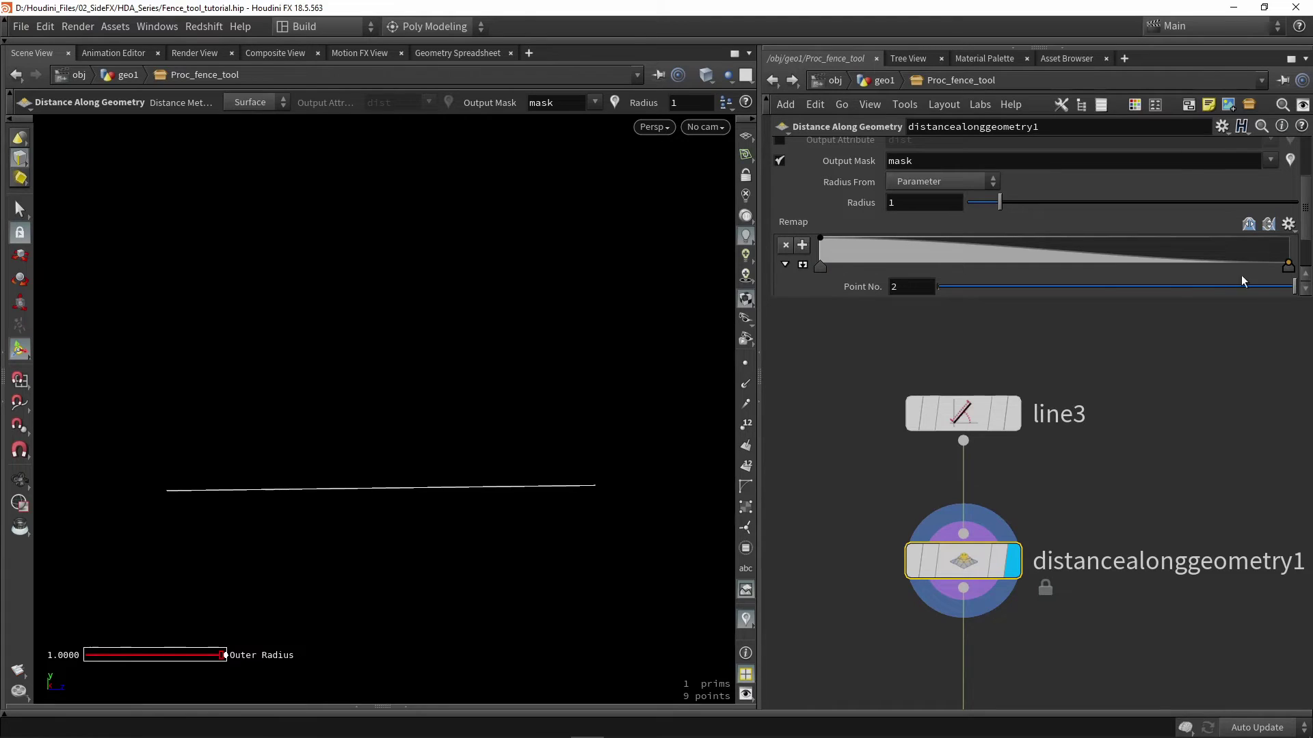
pyautogui.moveTo(821, 267)
pyautogui.mouseDown()
pyautogui.moveTo(1227, 264)
pyautogui.moveTo(819, 268)
pyautogui.mouseUp()
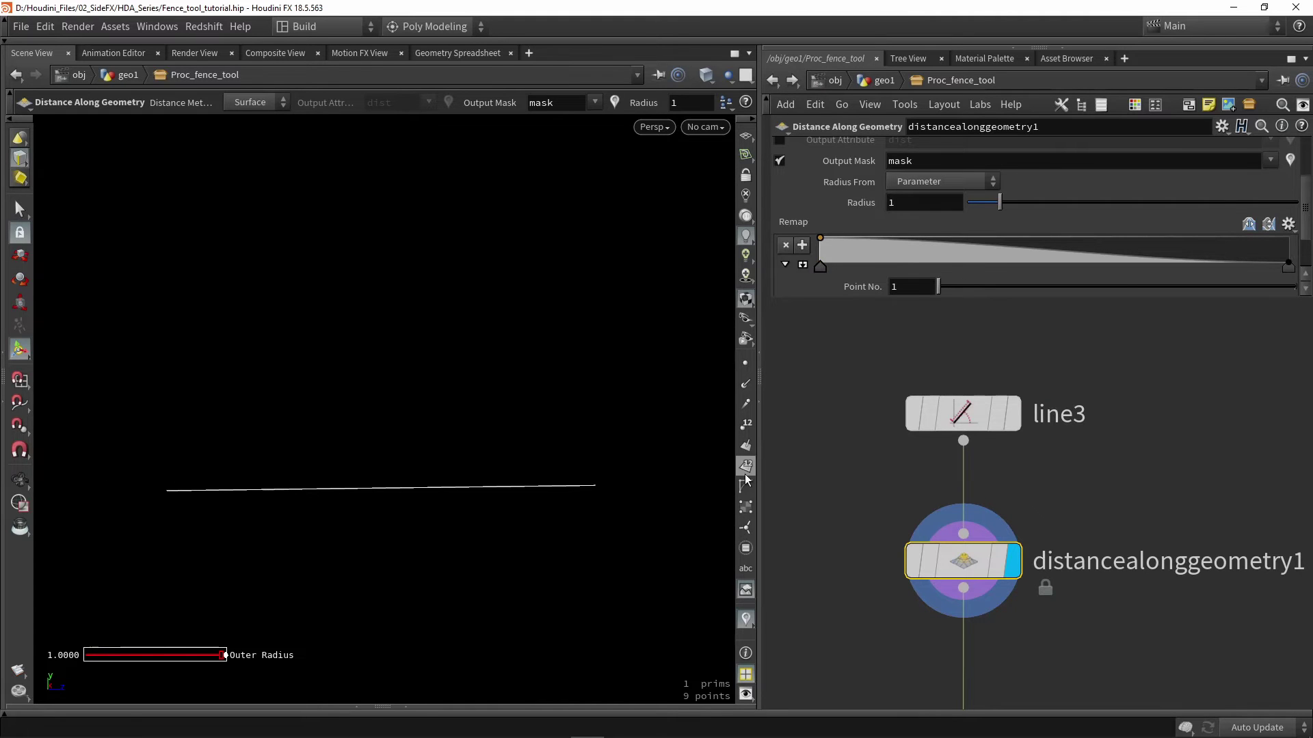
pyautogui.scroll(2, 891, 242)
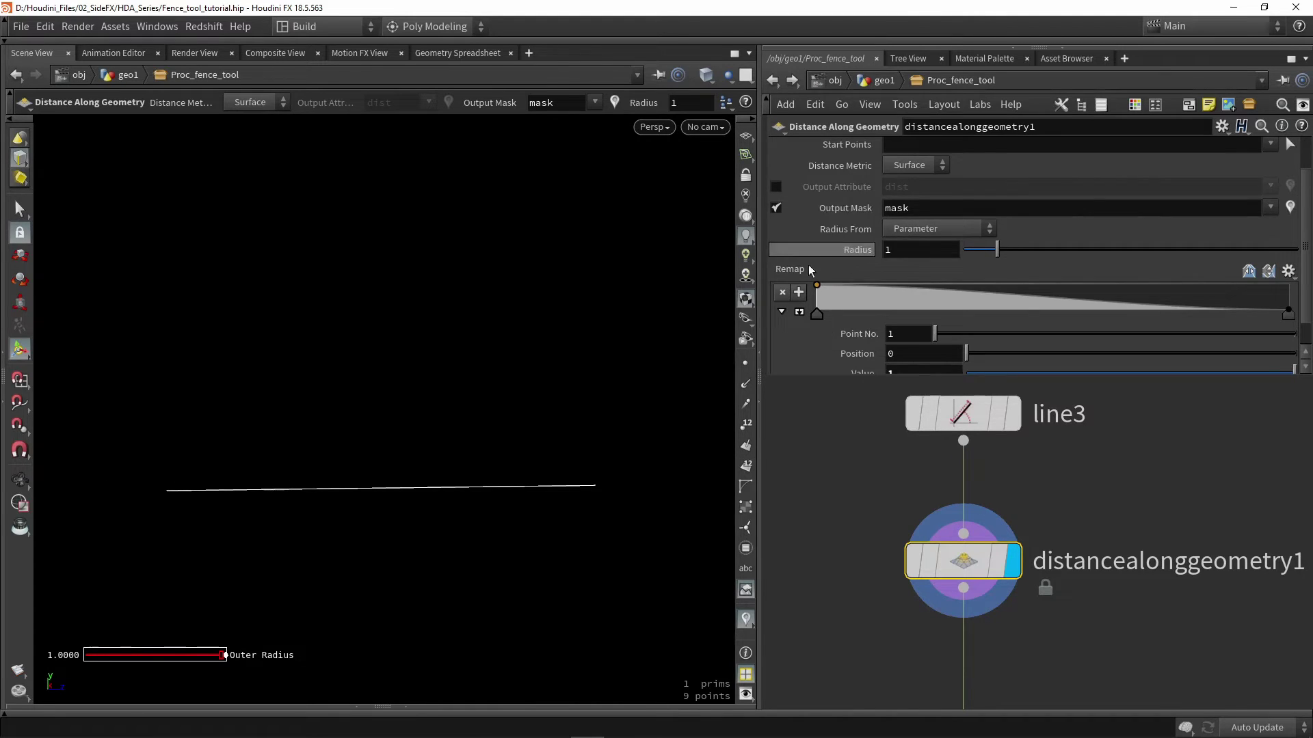
pyautogui.scroll(2, 864, 280)
pyautogui.scroll(-1, 864, 273)
pyautogui.scroll(1, 857, 211)
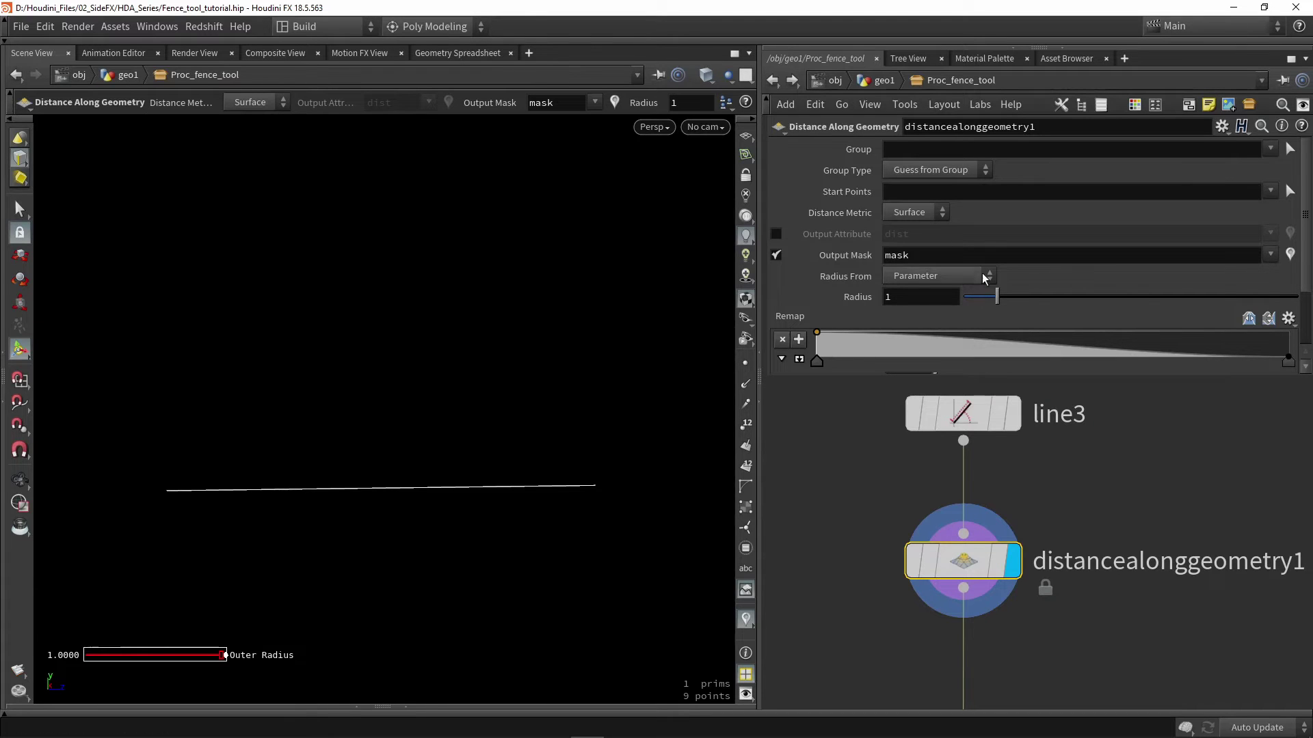
# Set Start Points to 0 and Radius From to Maximum Distance on distancealonggeometry1
pyautogui.click(894, 192)
pyautogui.write('0')
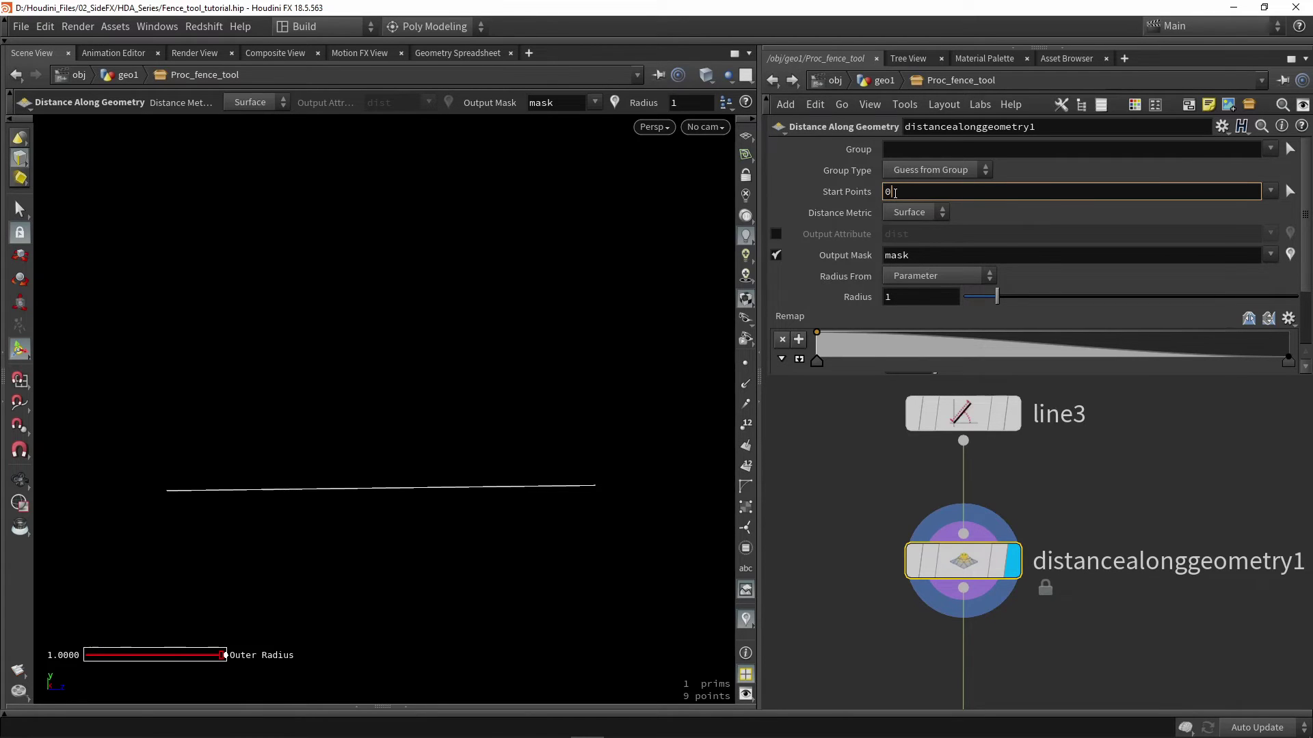
pyautogui.press('Return')
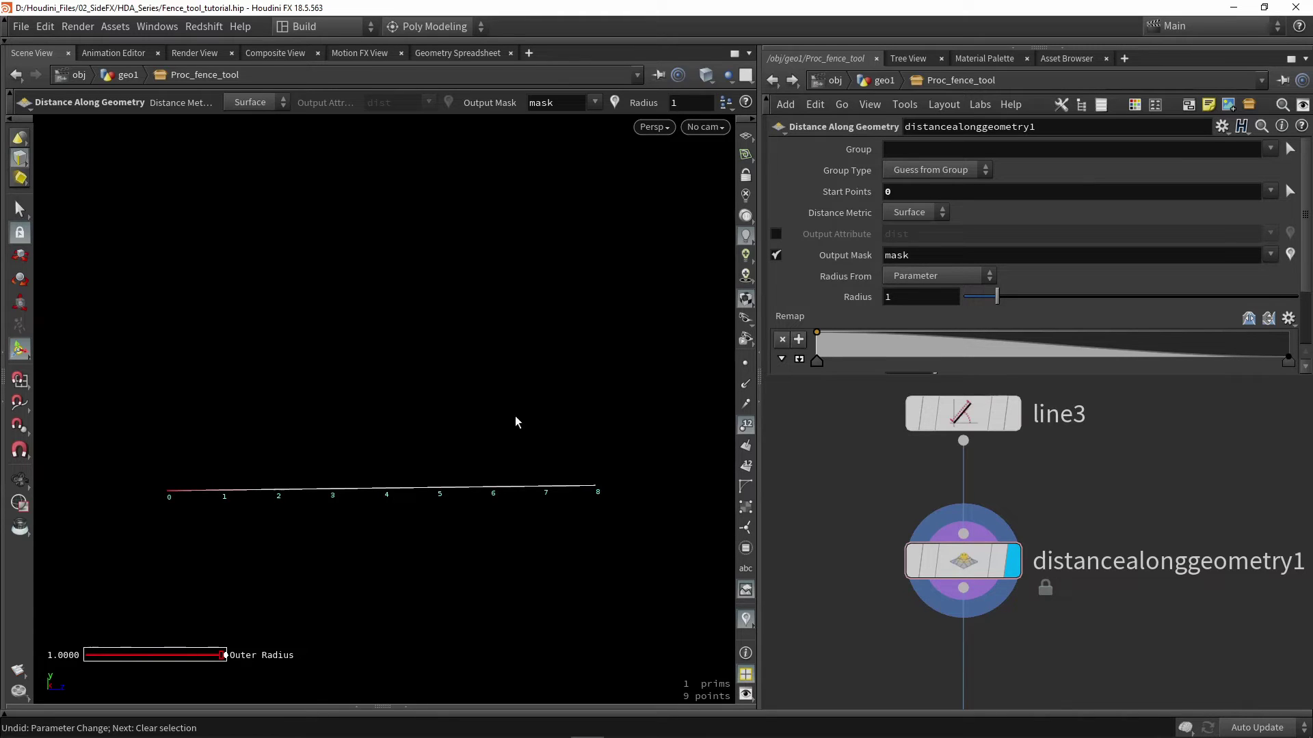
pyautogui.click(903, 277)
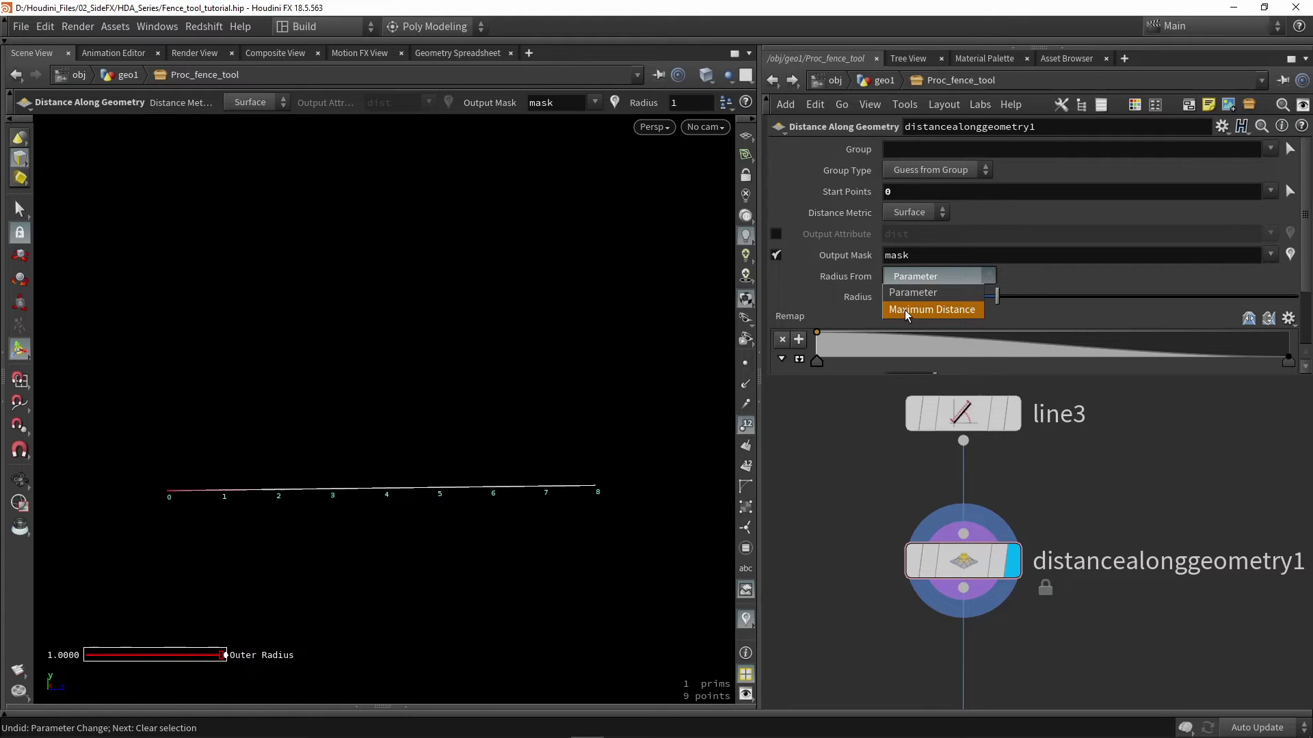
pyautogui.click(905, 310)
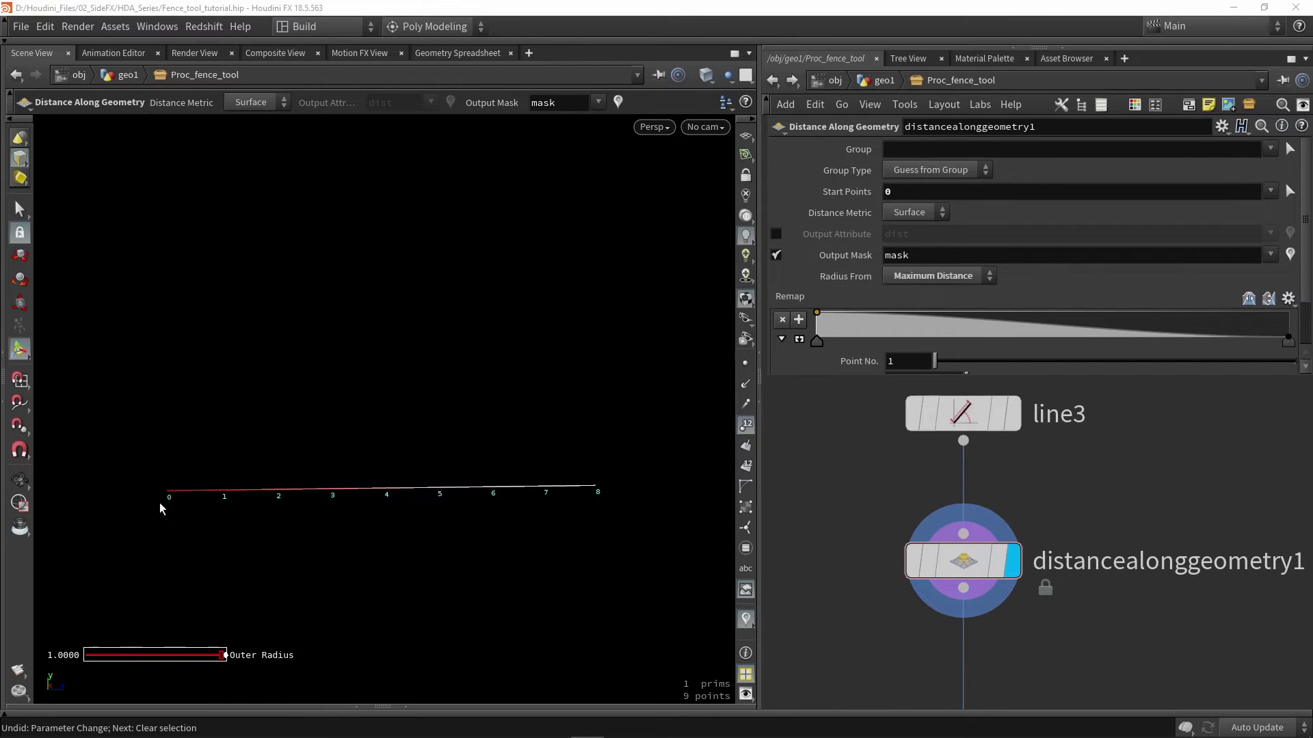
pyautogui.press('Escape')
pyautogui.scroll(5, 376, 510)
pyautogui.press('Return')
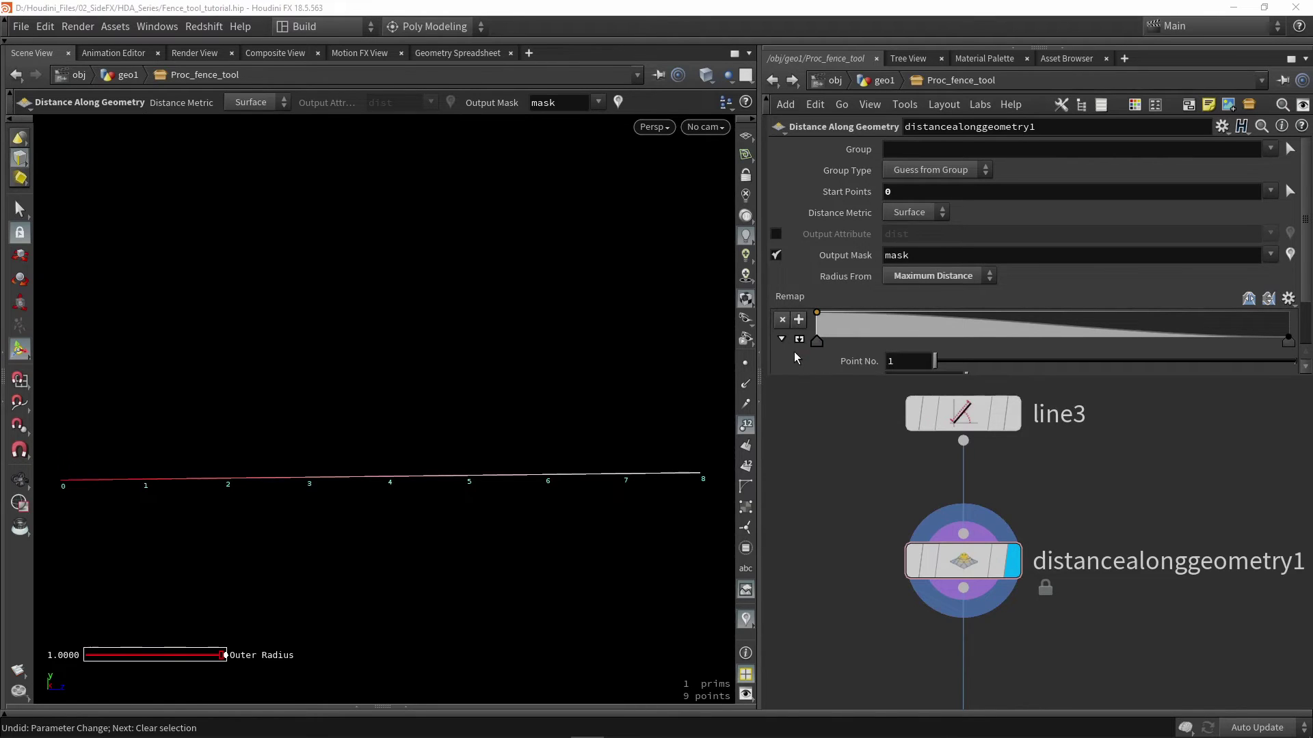
# Move the first Remap key right, add a key so the ramp starts at 0, and hide point numbers
pyautogui.moveTo(816, 341); pyautogui.dragTo(1224, 340)
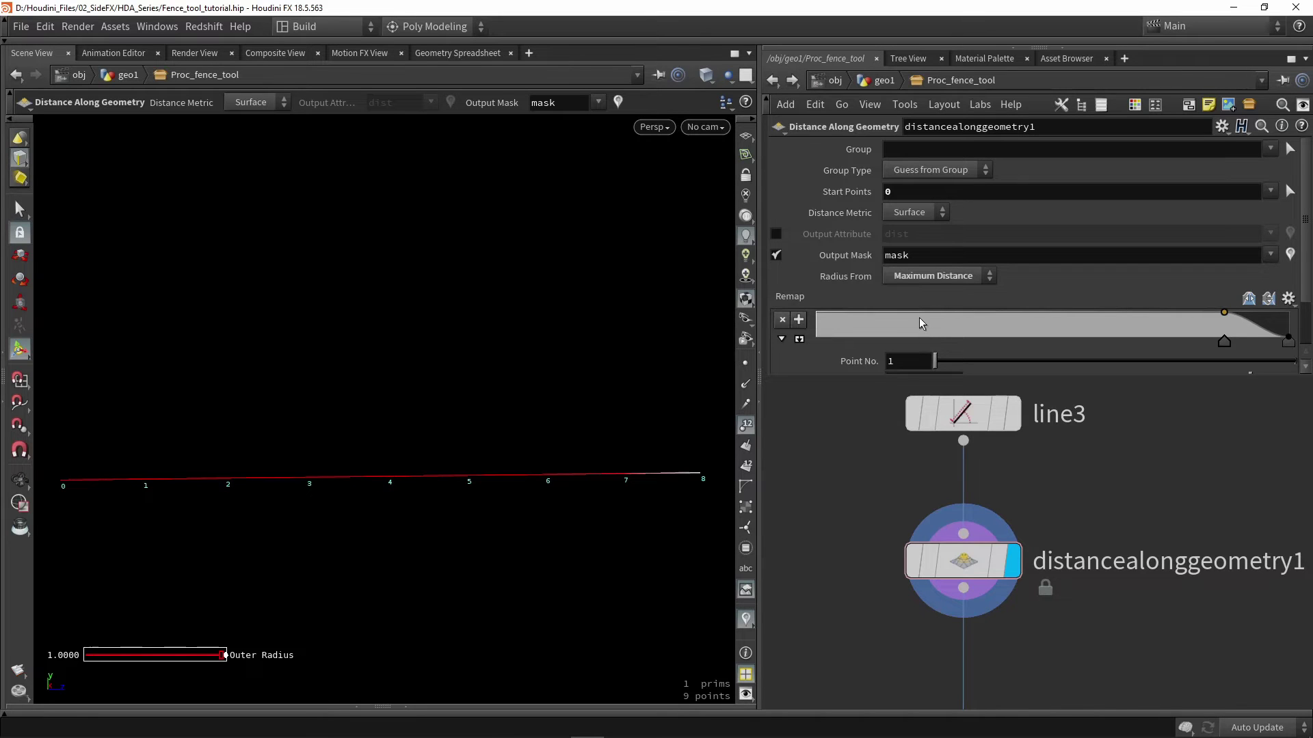
pyautogui.moveTo(919, 317); pyautogui.dragTo(823, 340)
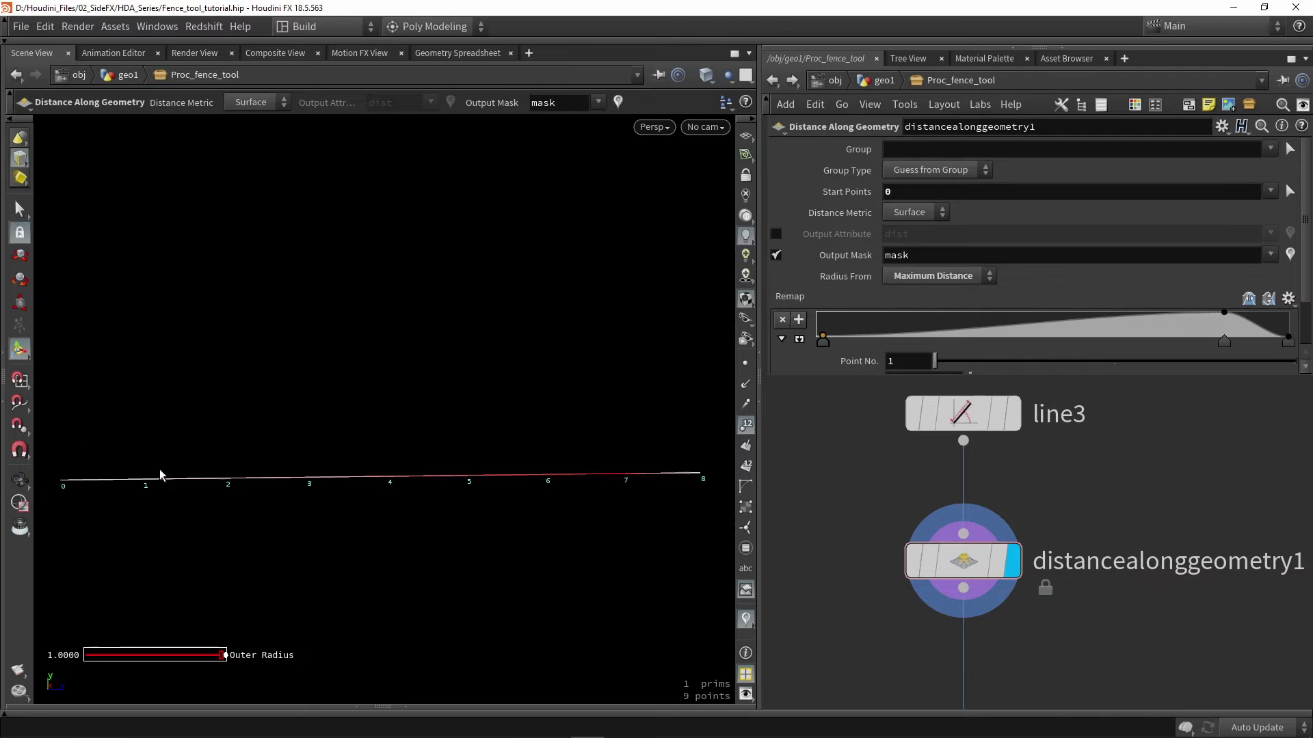
pyautogui.click(745, 424)
# Toggle the mask colouring on the line off and on to compare the result
pyautogui.click(1290, 255)
pyautogui.click(1290, 255)
pyautogui.click(1290, 255)
pyautogui.click(1290, 255)
pyautogui.click(1290, 255)
pyautogui.click(1290, 255)
pyautogui.press('Escape')
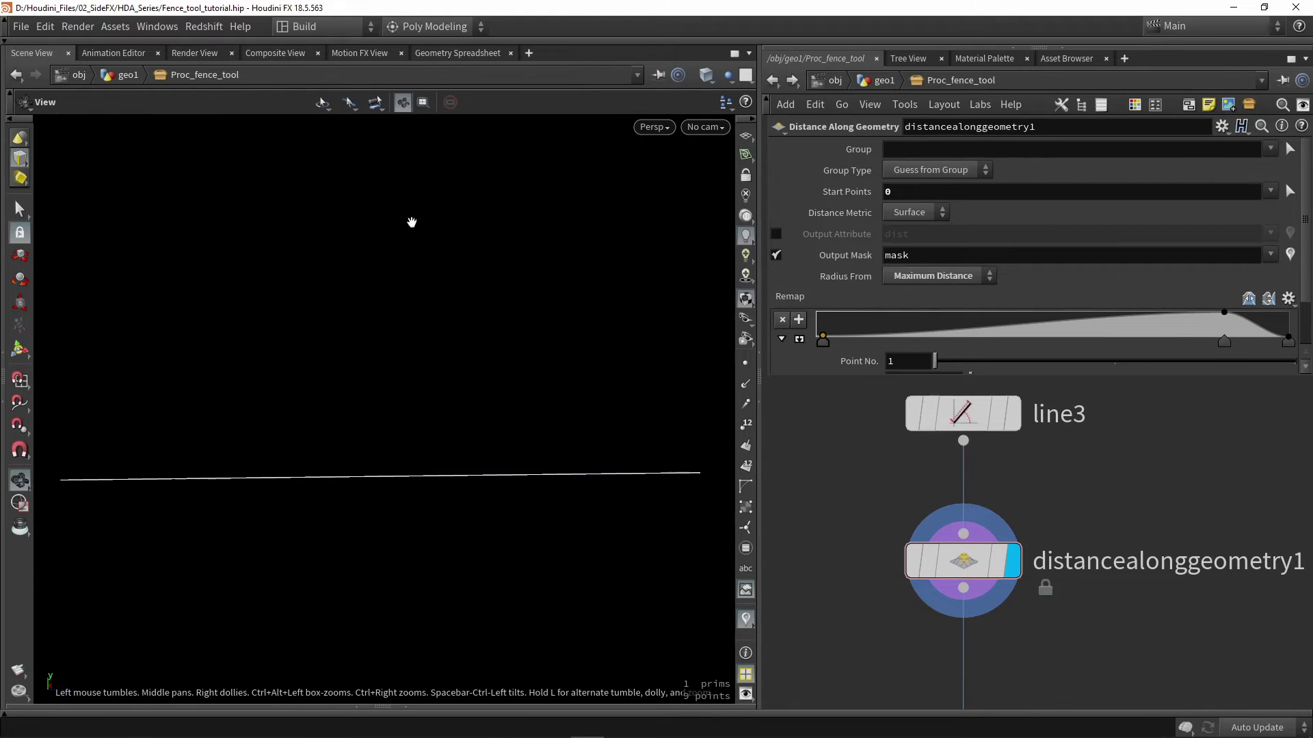
# Inspect the per-point mask values in the Geometry Spreadsheet, from the first point to the last
pyautogui.click(425, 52)
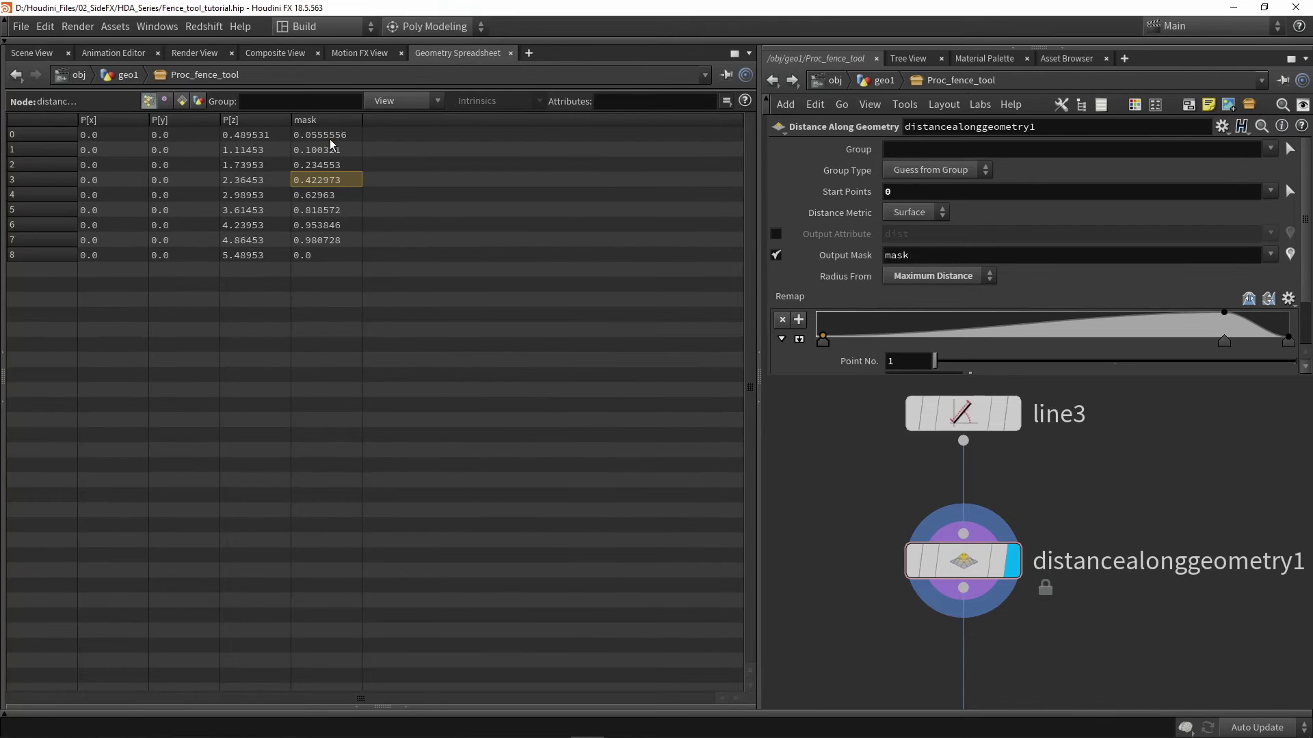
pyautogui.click(310, 136)
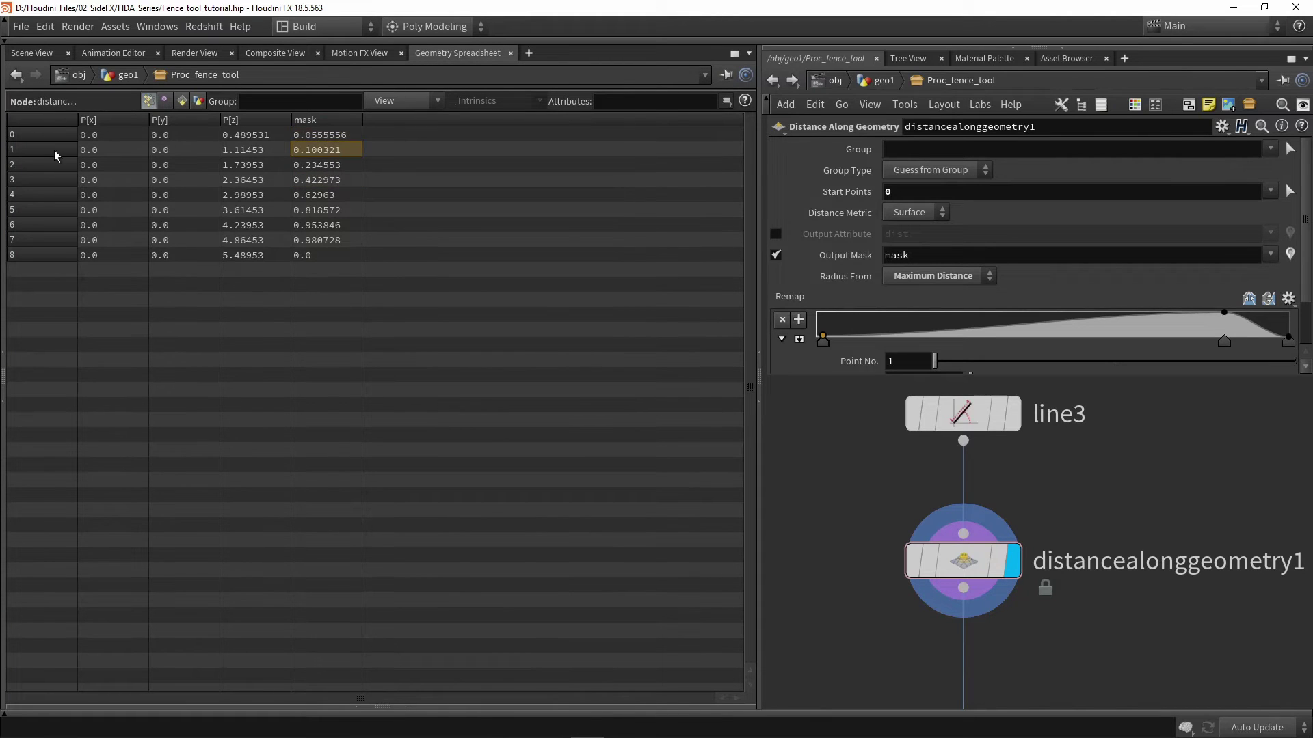
pyautogui.click(314, 136)
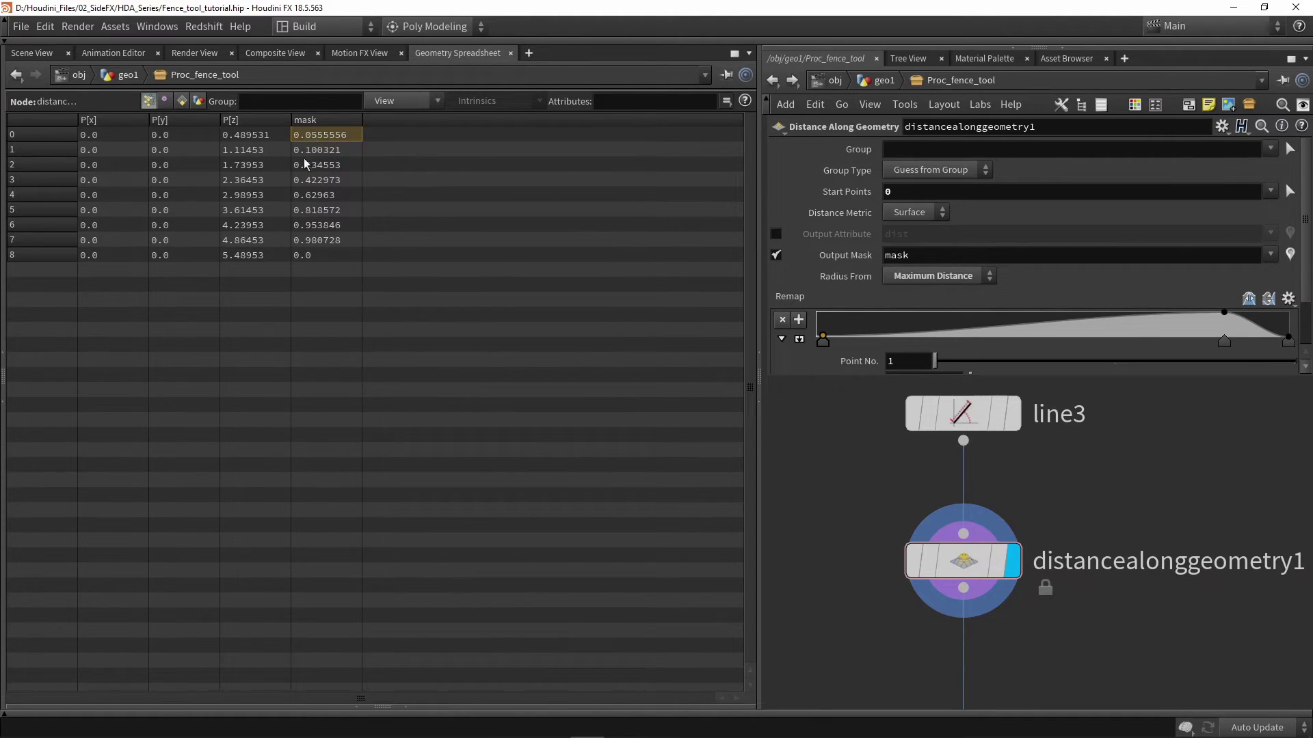
pyautogui.click(45, 254)
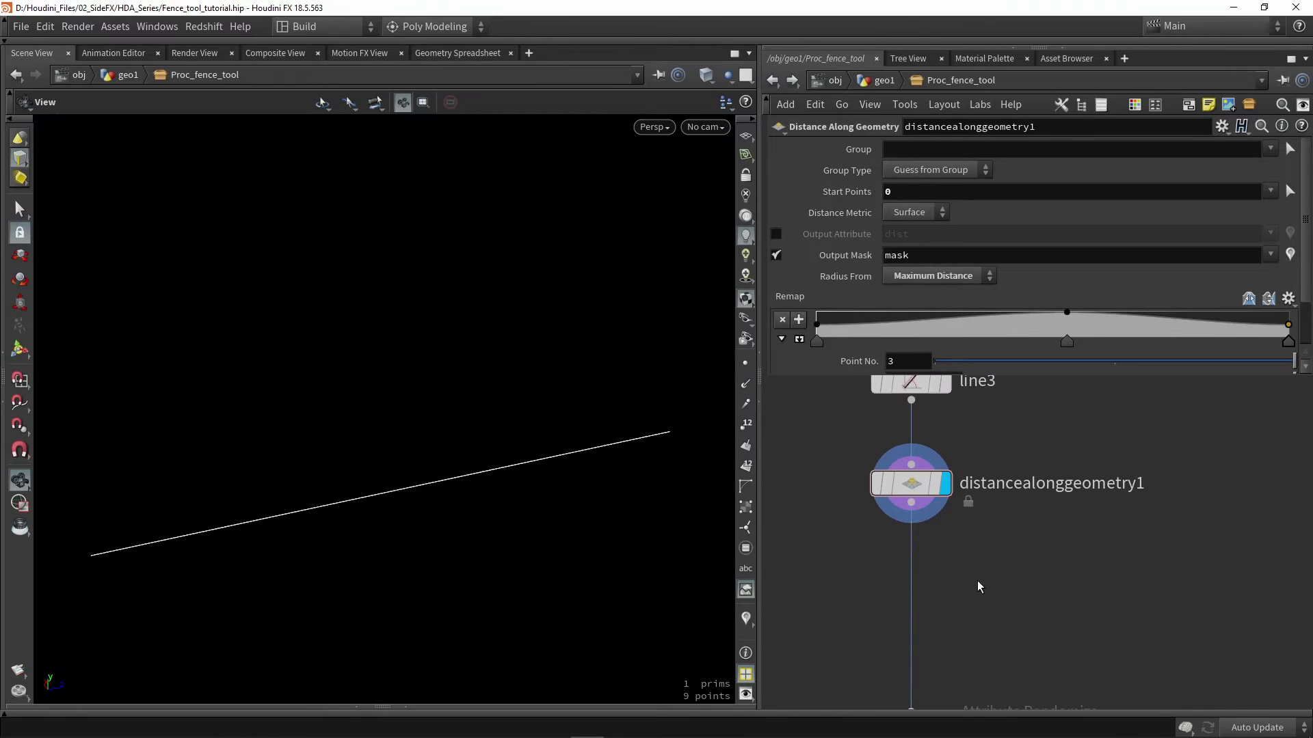
# Add an Attribute VOP, pointvop1, fed by distancealonggeometry1 and inserted into the chain above SCALE
pyautogui.moveTo(994, 592); pyautogui.dragTo(945, 548, button='middle')
pyautogui.moveTo(827, 465)
pyautogui.click(877, 433)
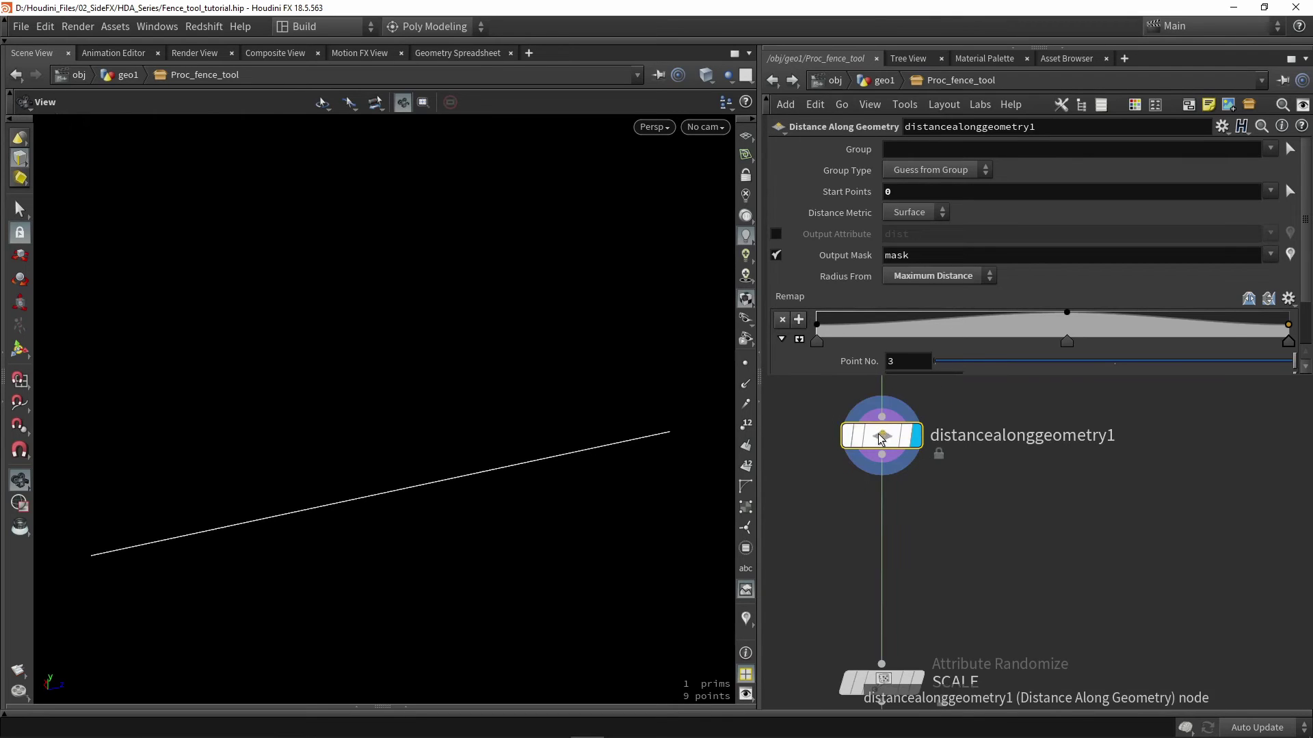
pyautogui.click(1036, 558)
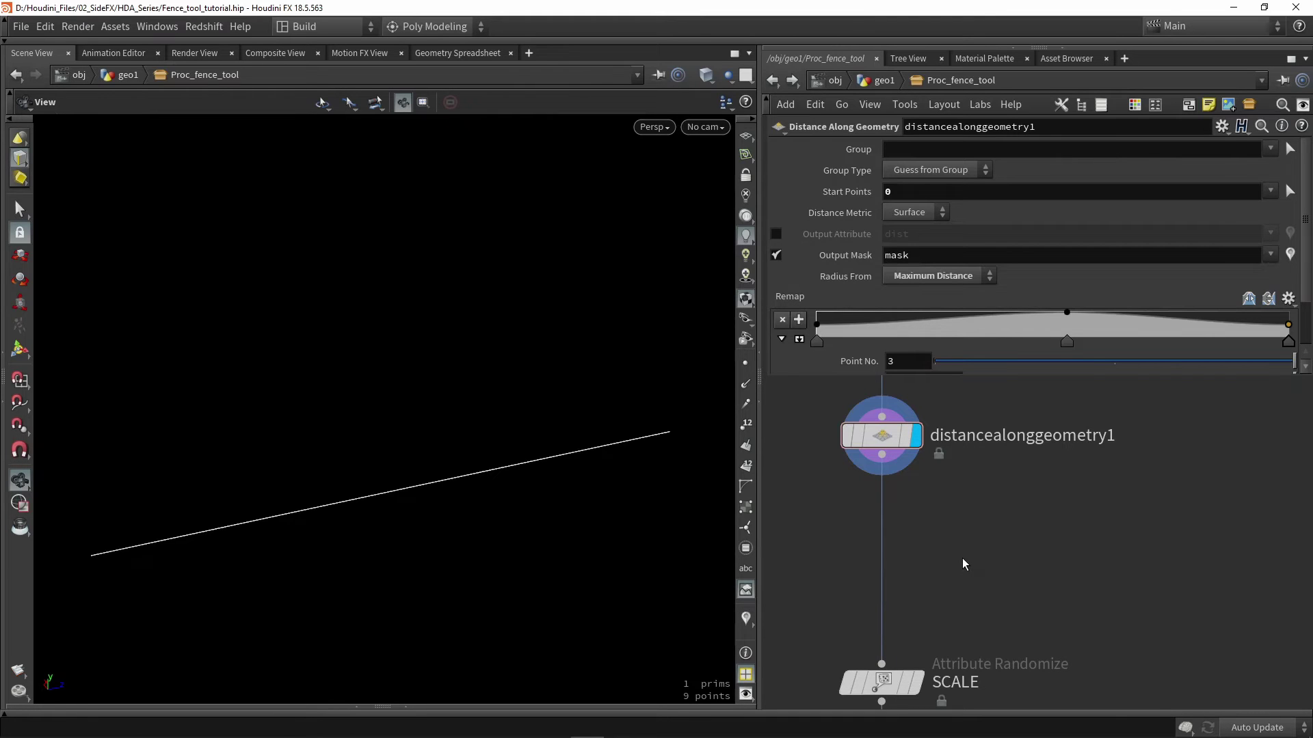
pyautogui.press('Tab')
pyautogui.write('vop')
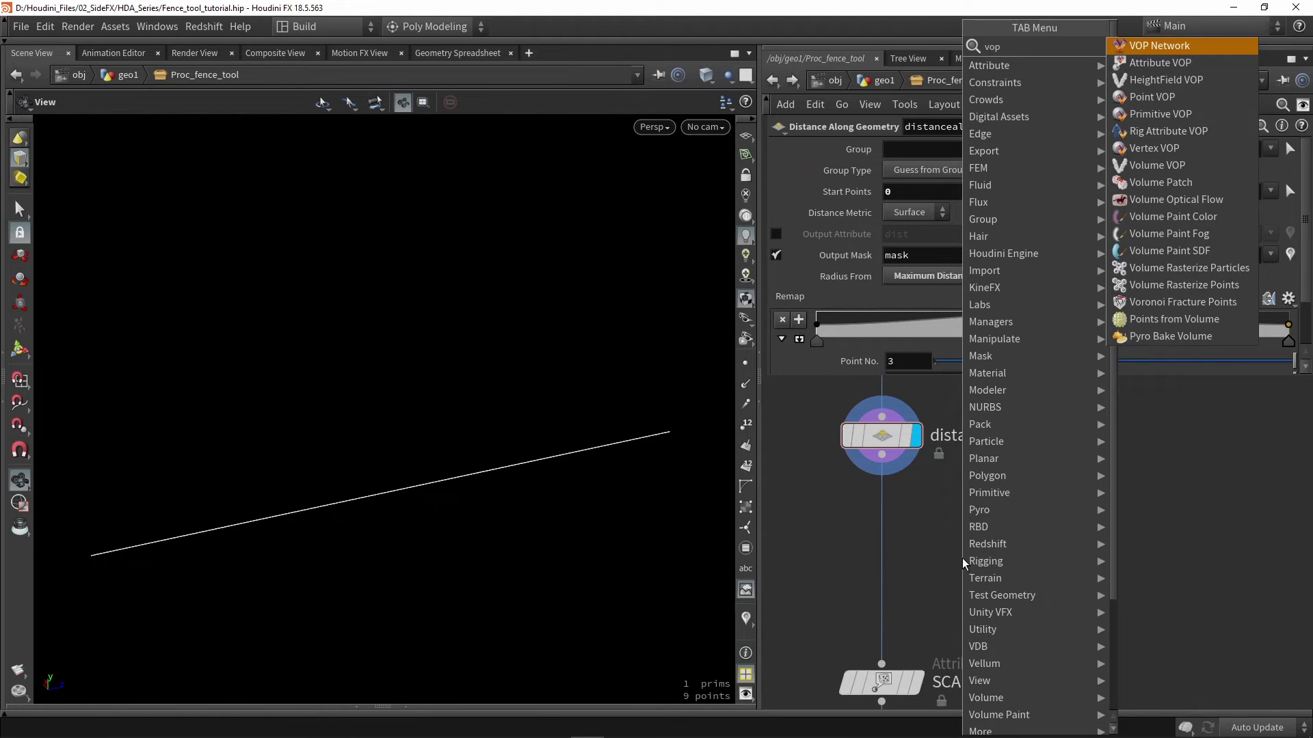
pyautogui.click(1135, 96)
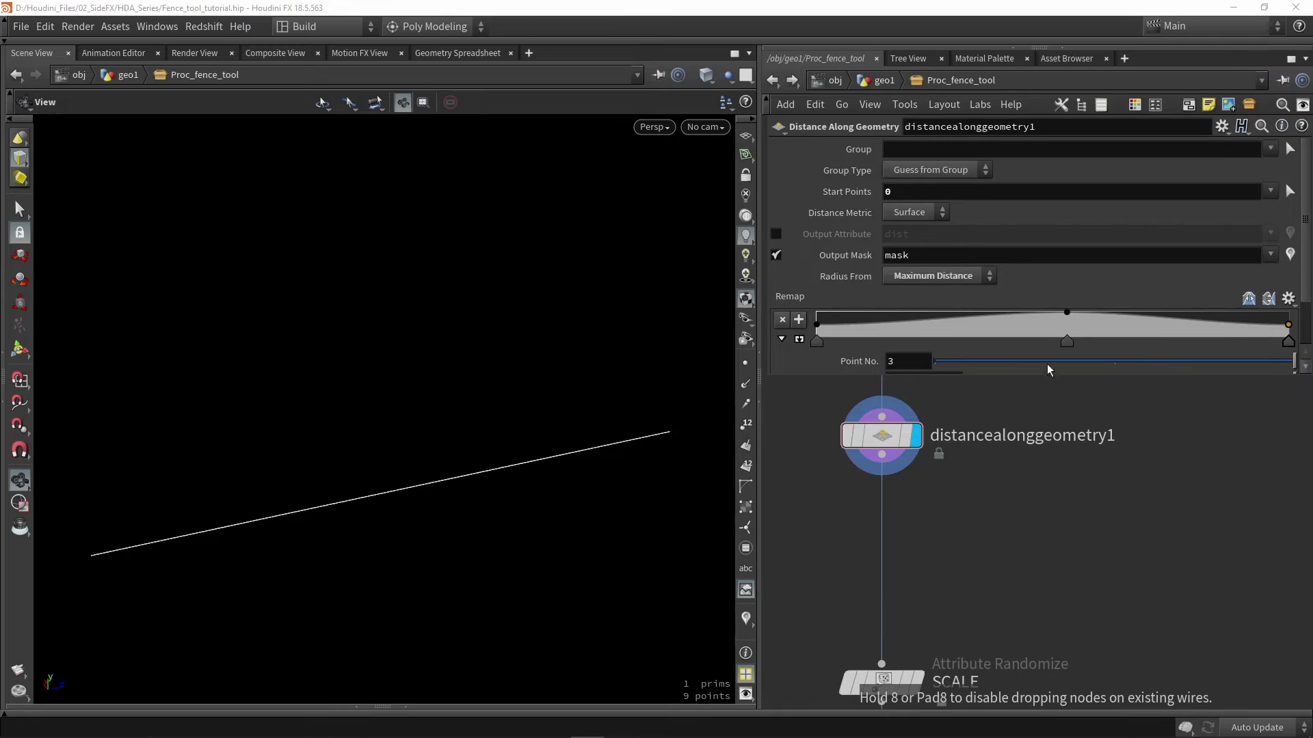
pyautogui.click(974, 569)
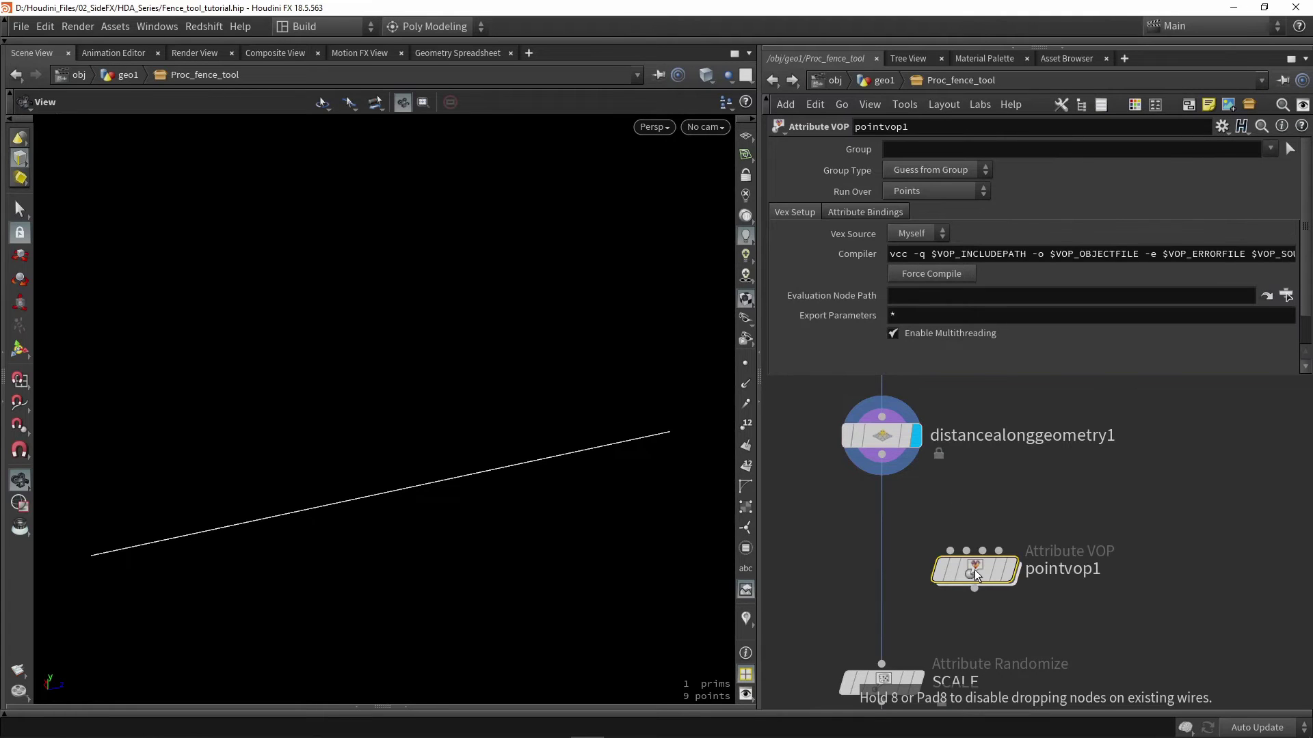
pyautogui.moveTo(881, 457); pyautogui.dragTo(974, 547)
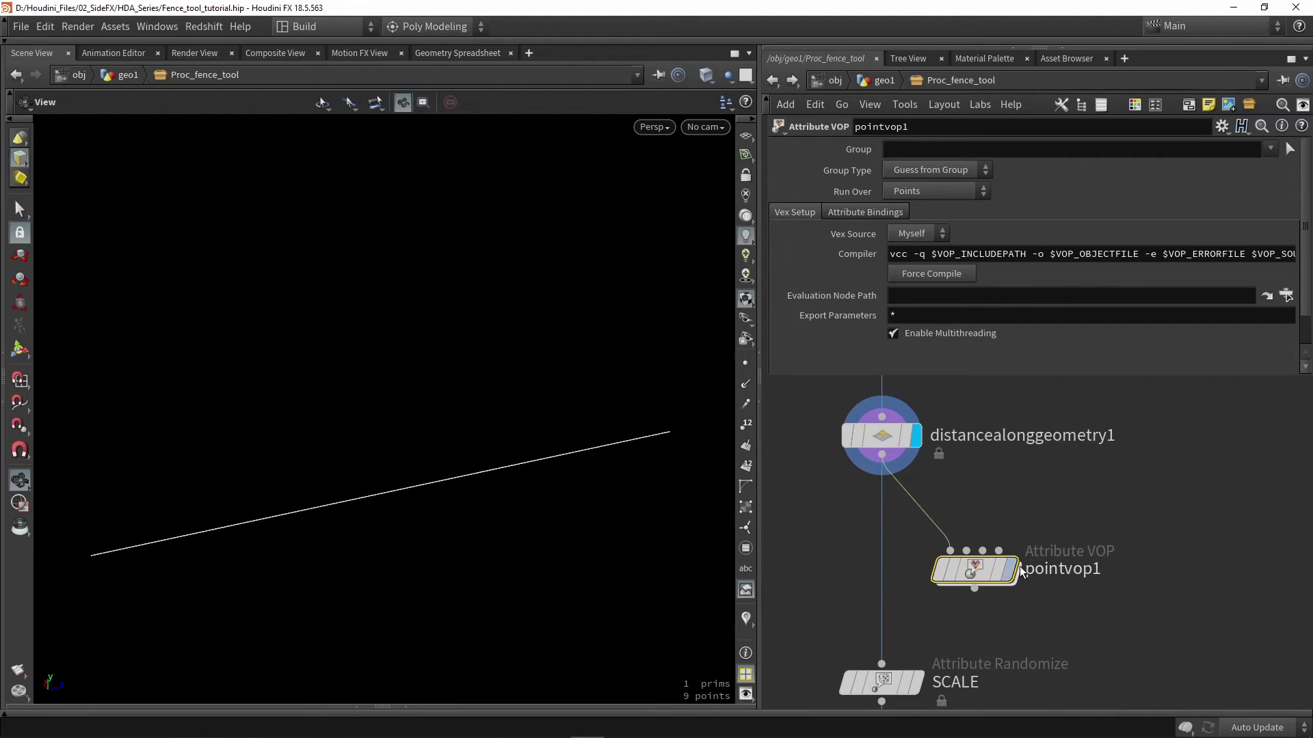
pyautogui.moveTo(980, 564); pyautogui.dragTo(955, 533)
# Inside pointvop1, add an Import Point Attribute node, importpoint1
pyautogui.moveTo(956, 541)
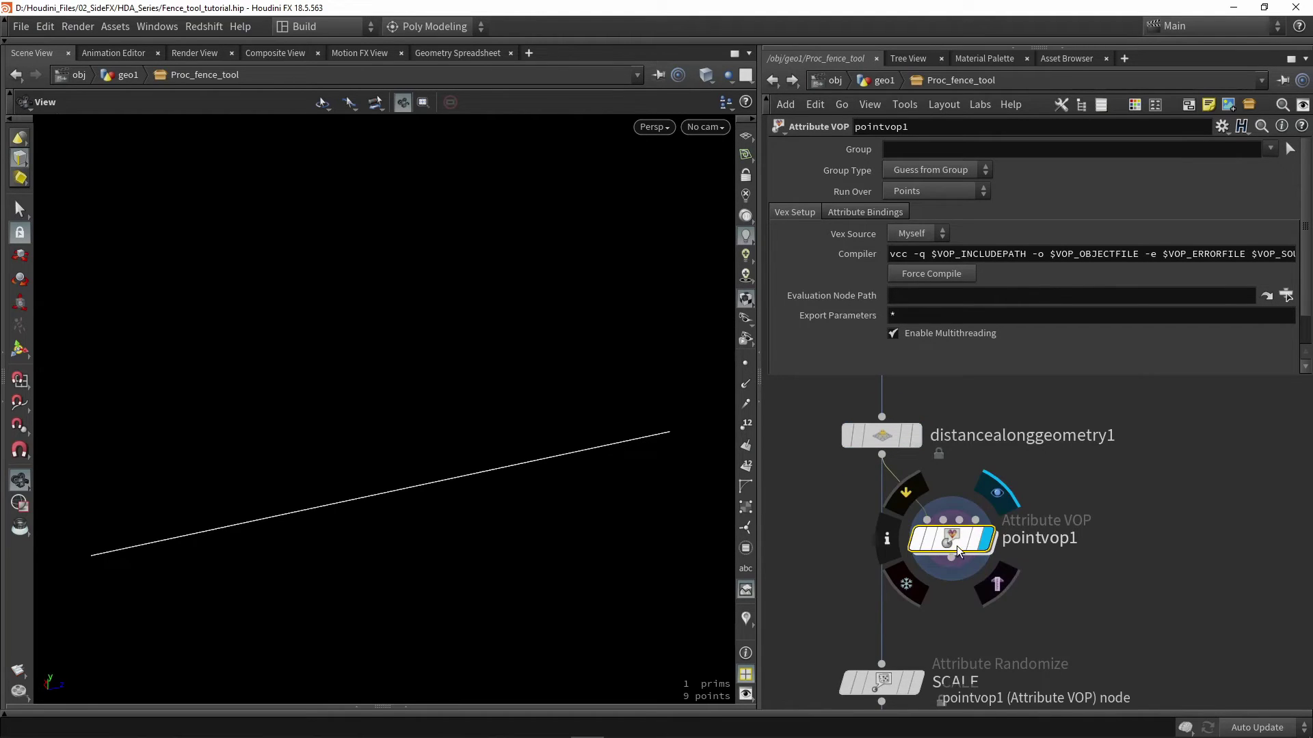
pyautogui.doubleClick(956, 544)
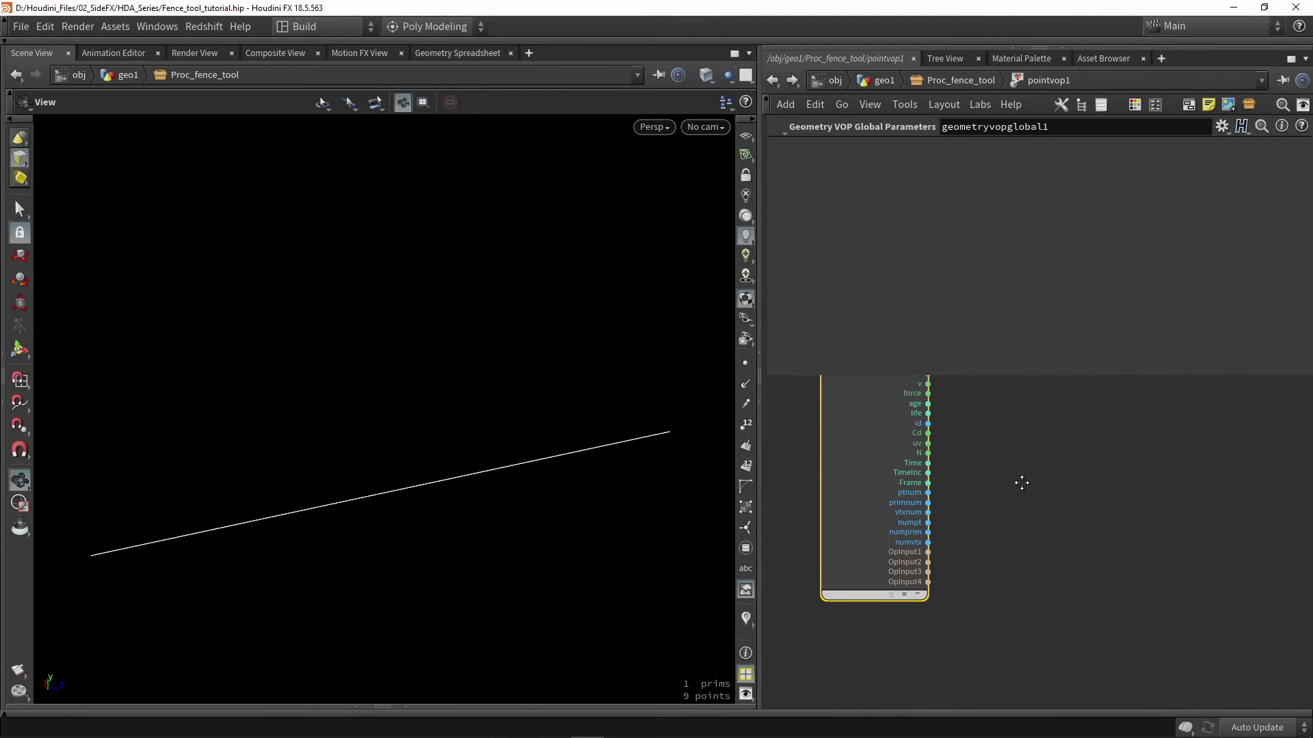
pyautogui.click(969, 573)
pyautogui.press('Tab')
pyautogui.write('im')
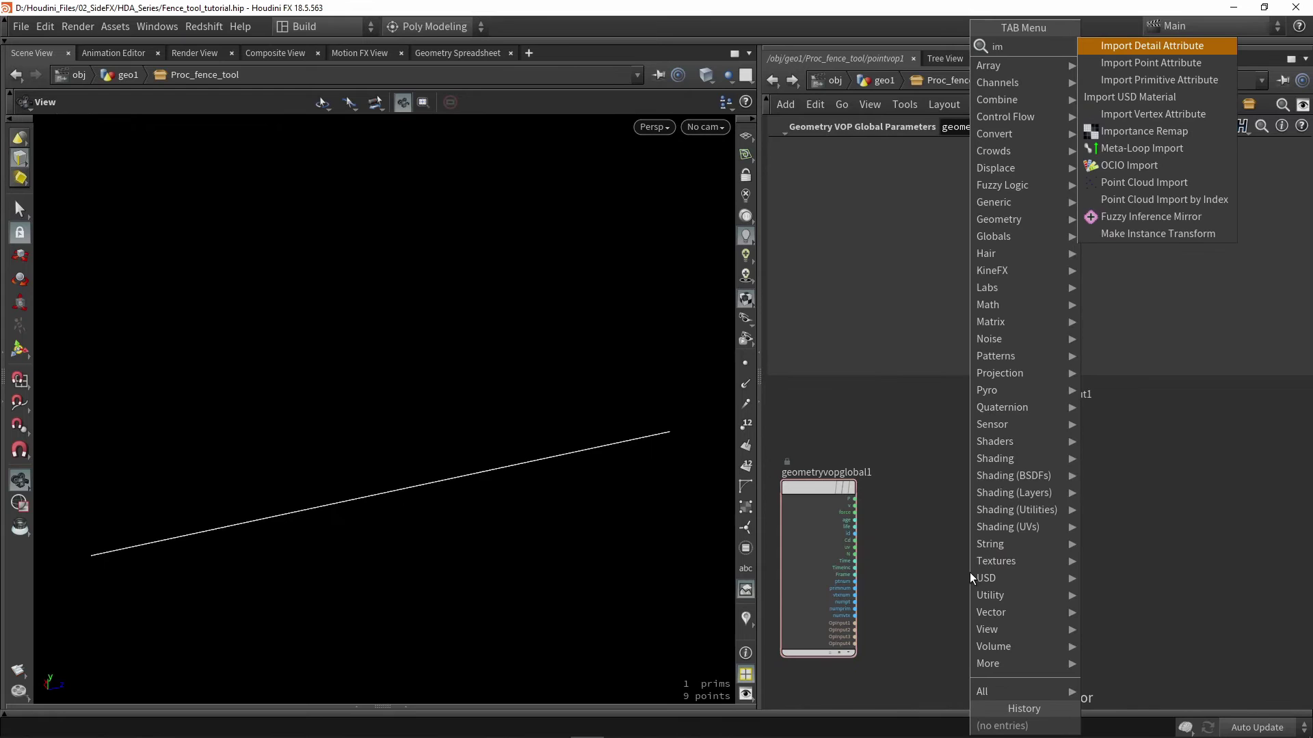
pyautogui.write('po')
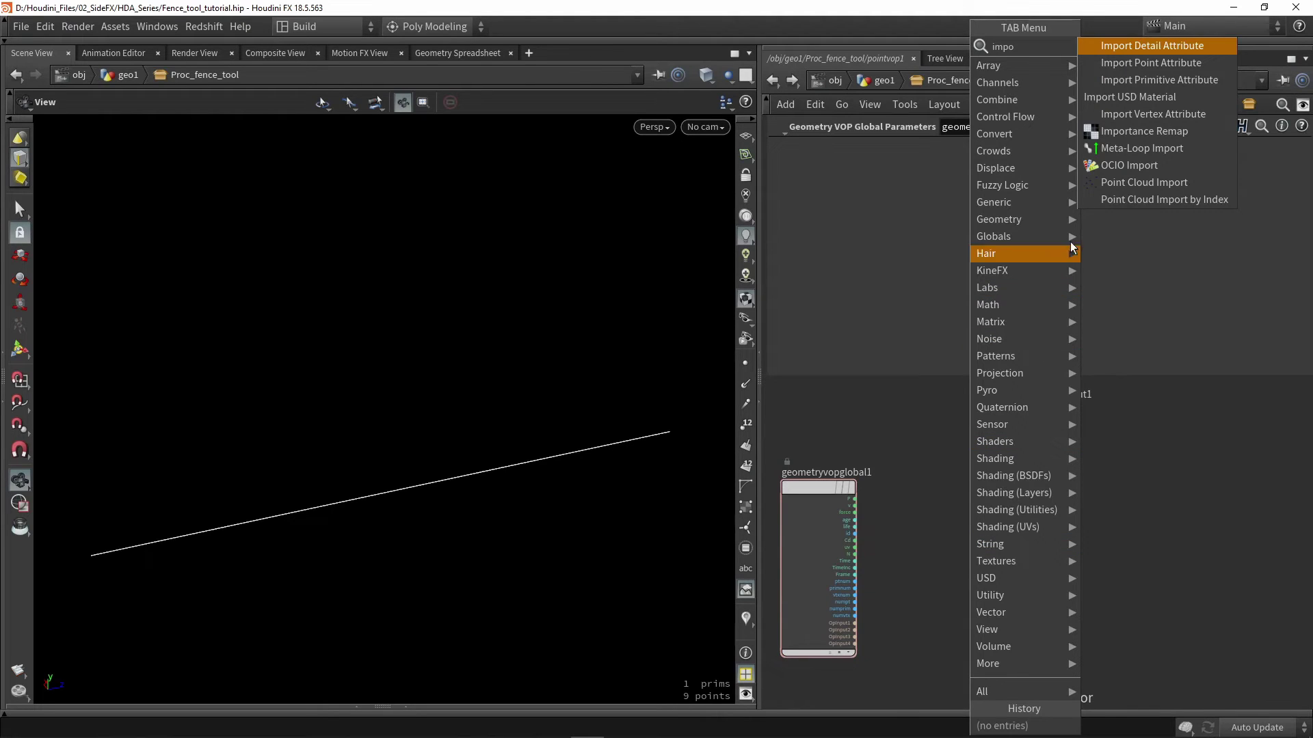
pyautogui.click(1151, 67)
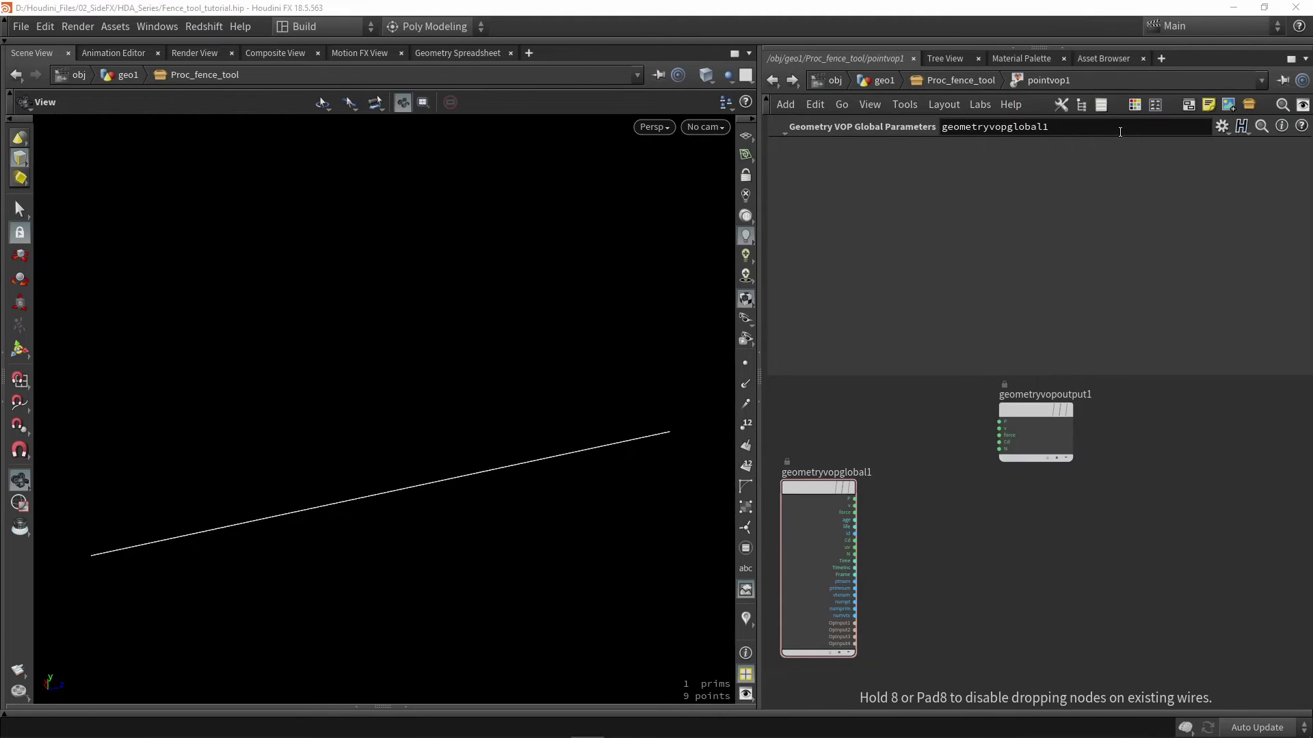
pyautogui.click(986, 560)
pyautogui.scroll(2, 957, 574)
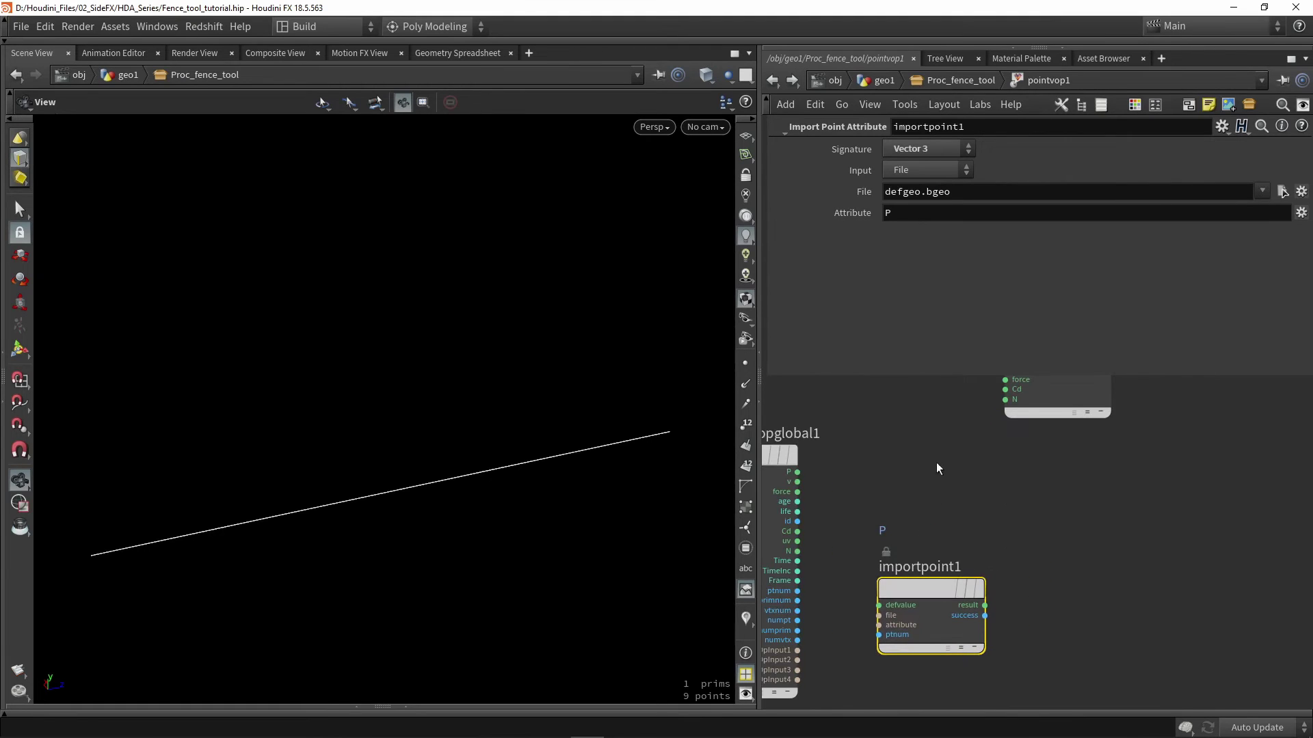
# Set importpoint1 to read the Float attribute 'mask' from First Input, then reposition it
pyautogui.click(894, 150)
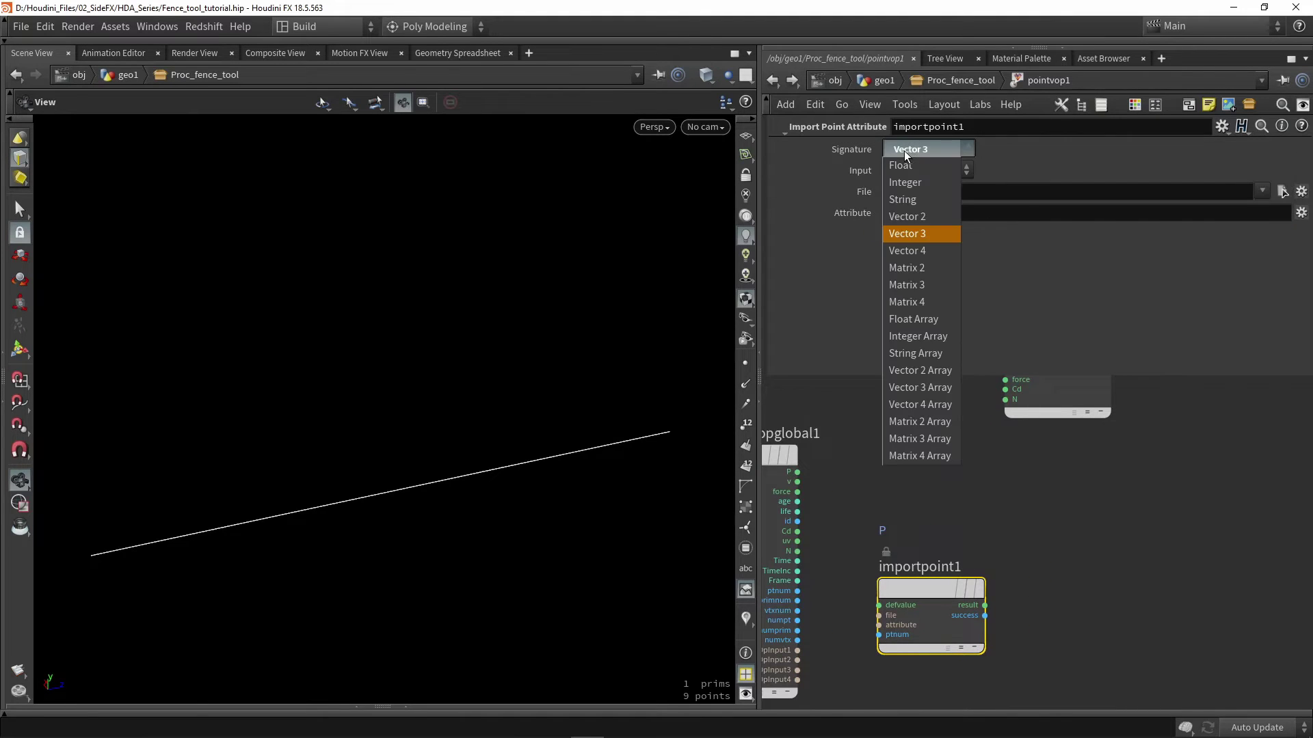
pyautogui.click(904, 168)
pyautogui.click(906, 171)
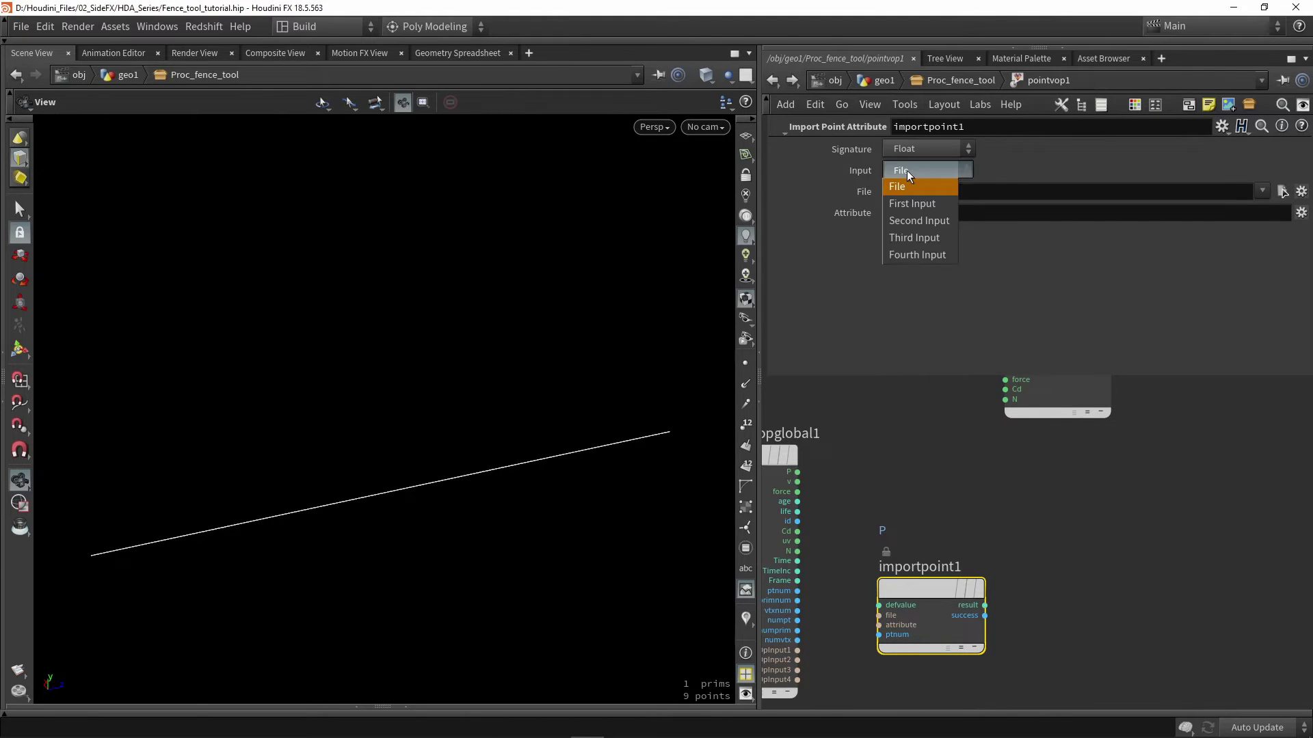
pyautogui.click(901, 200)
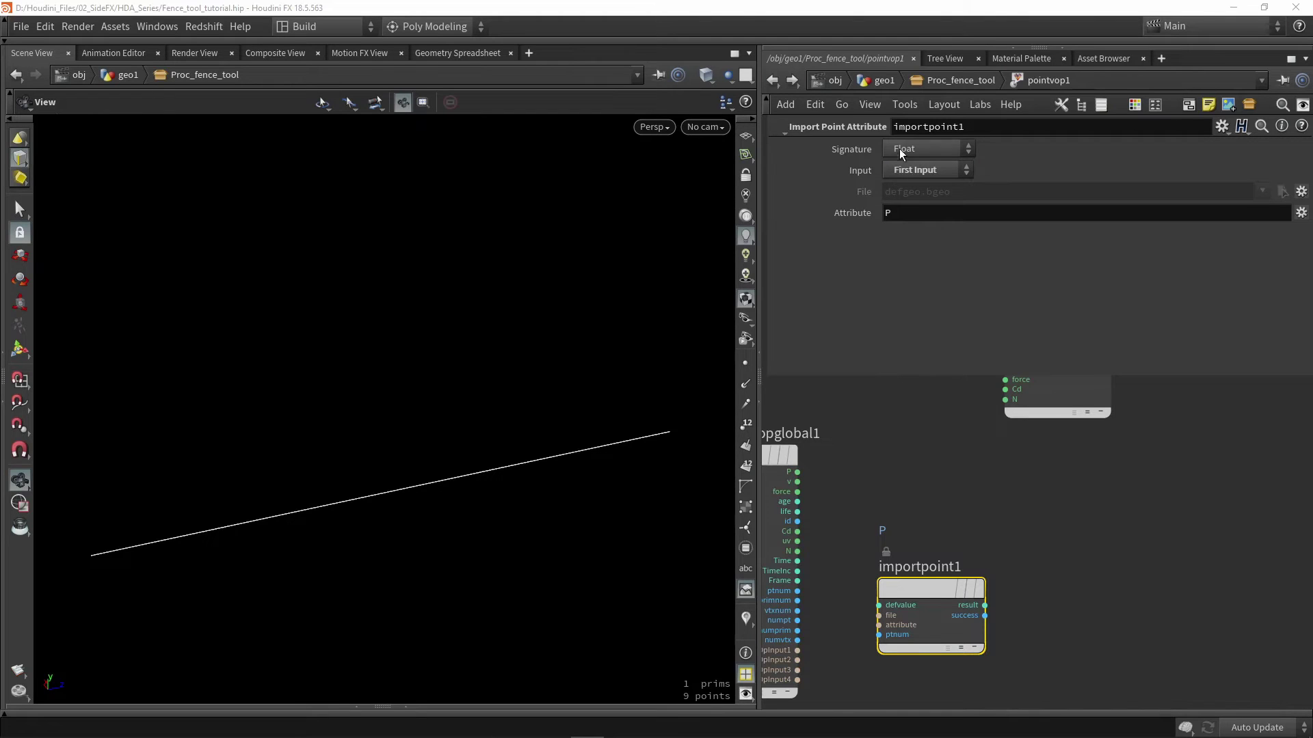
pyautogui.click(966, 82)
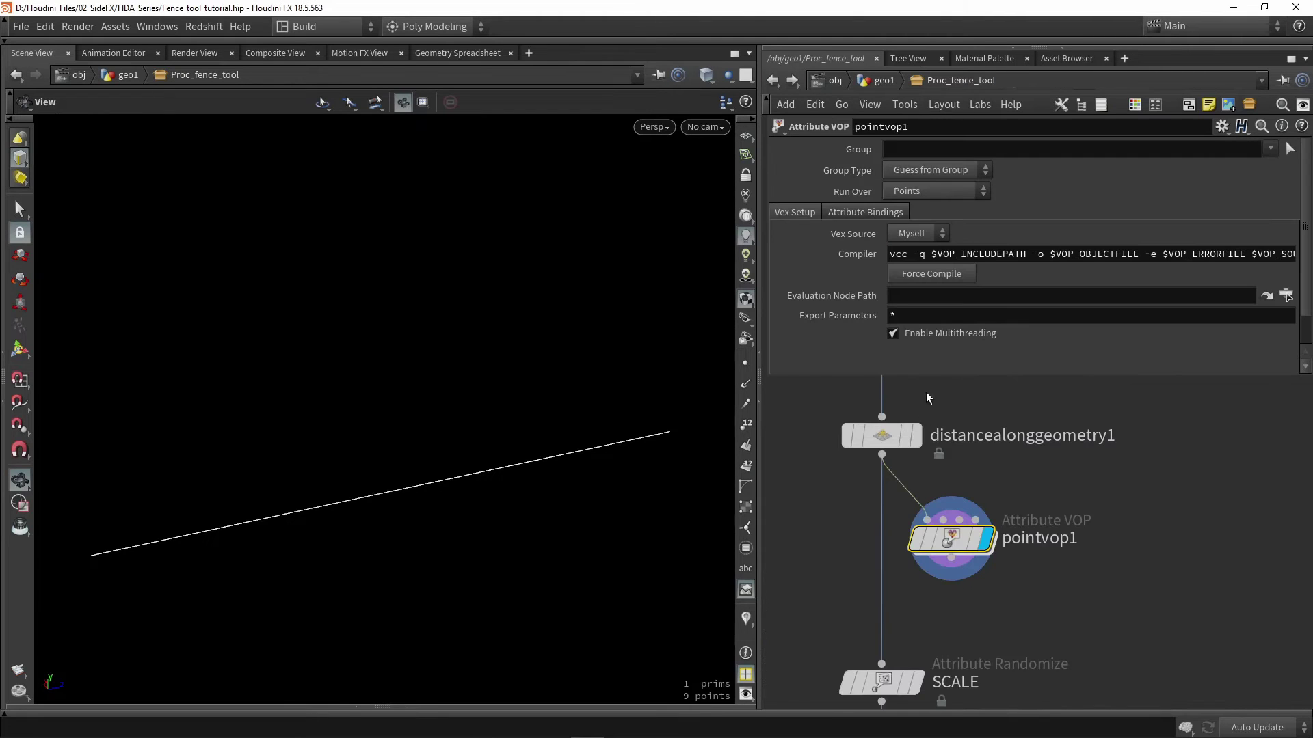
pyautogui.doubleClick(948, 536)
pyautogui.doubleClick(919, 213)
pyautogui.write('mask')
pyautogui.press('Return')
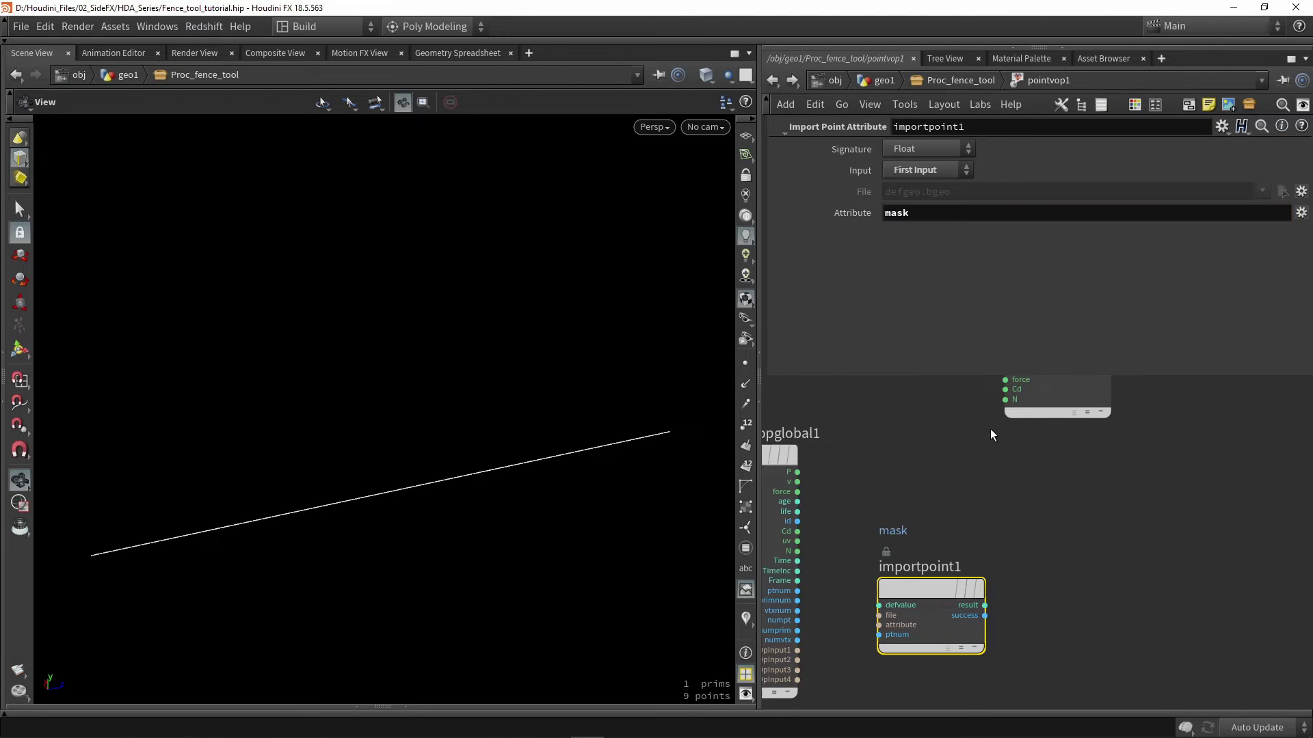
pyautogui.moveTo(999, 457); pyautogui.dragTo(858, 427, button='middle')
pyautogui.scroll(-1, 815, 498)
pyautogui.moveTo(815, 498); pyautogui.dragTo(906, 482)
# Add an Add node, add1, fed by importpoint1's imported mask
pyautogui.moveTo(996, 499); pyautogui.dragTo(978, 509, button='middle')
pyautogui.press('Tab')
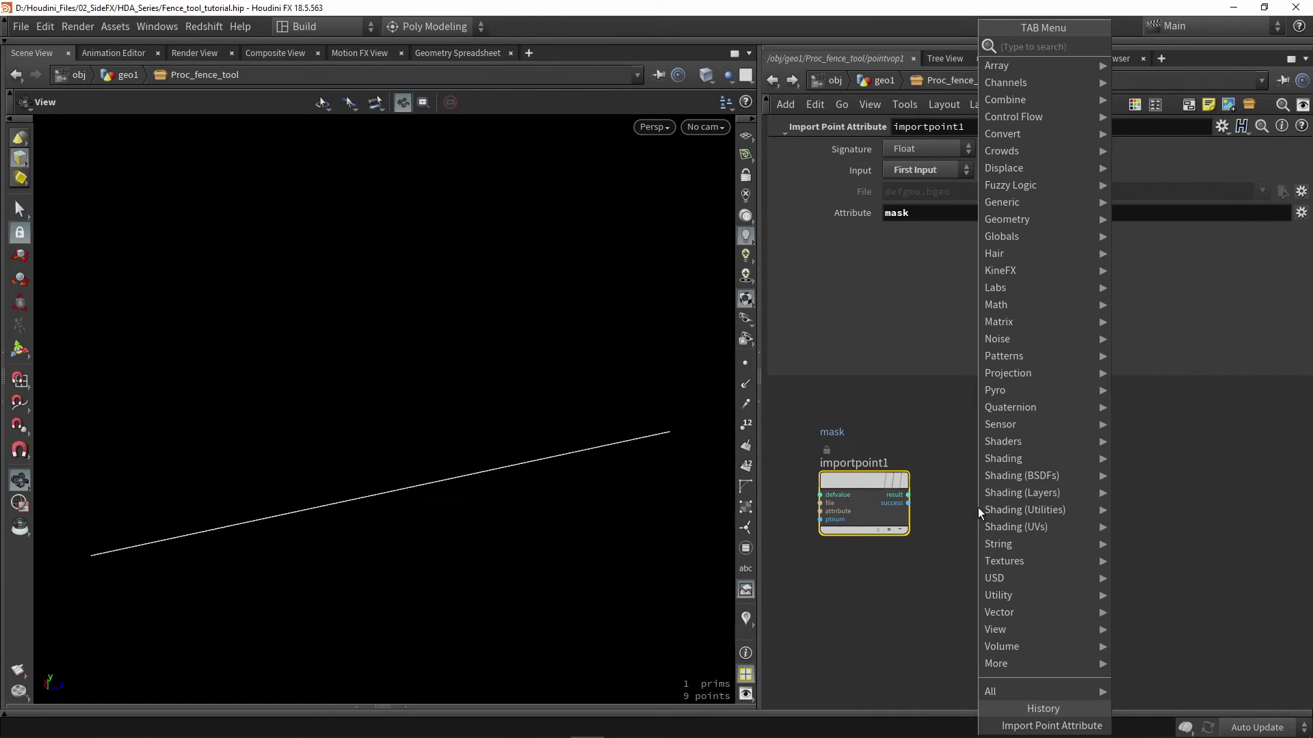
pyautogui.write('add')
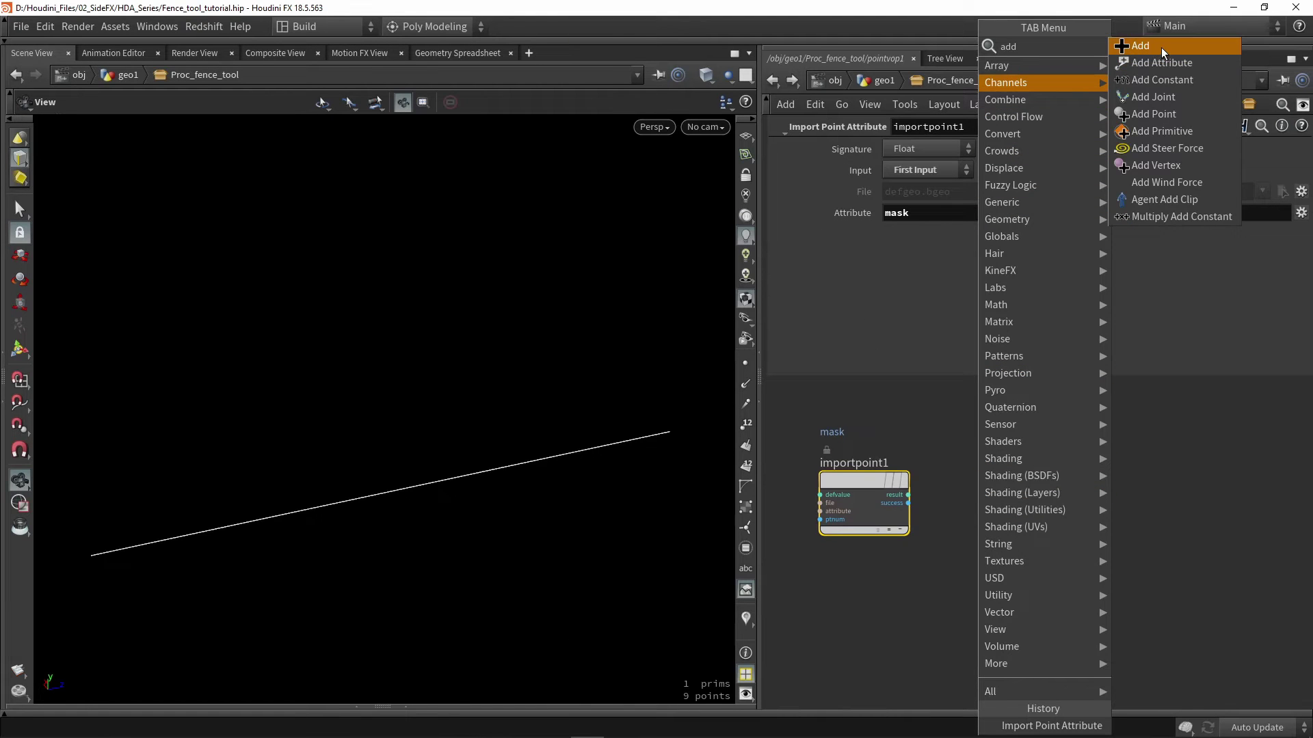
pyautogui.click(1161, 47)
pyautogui.click(999, 503)
pyautogui.scroll(5, 928, 498)
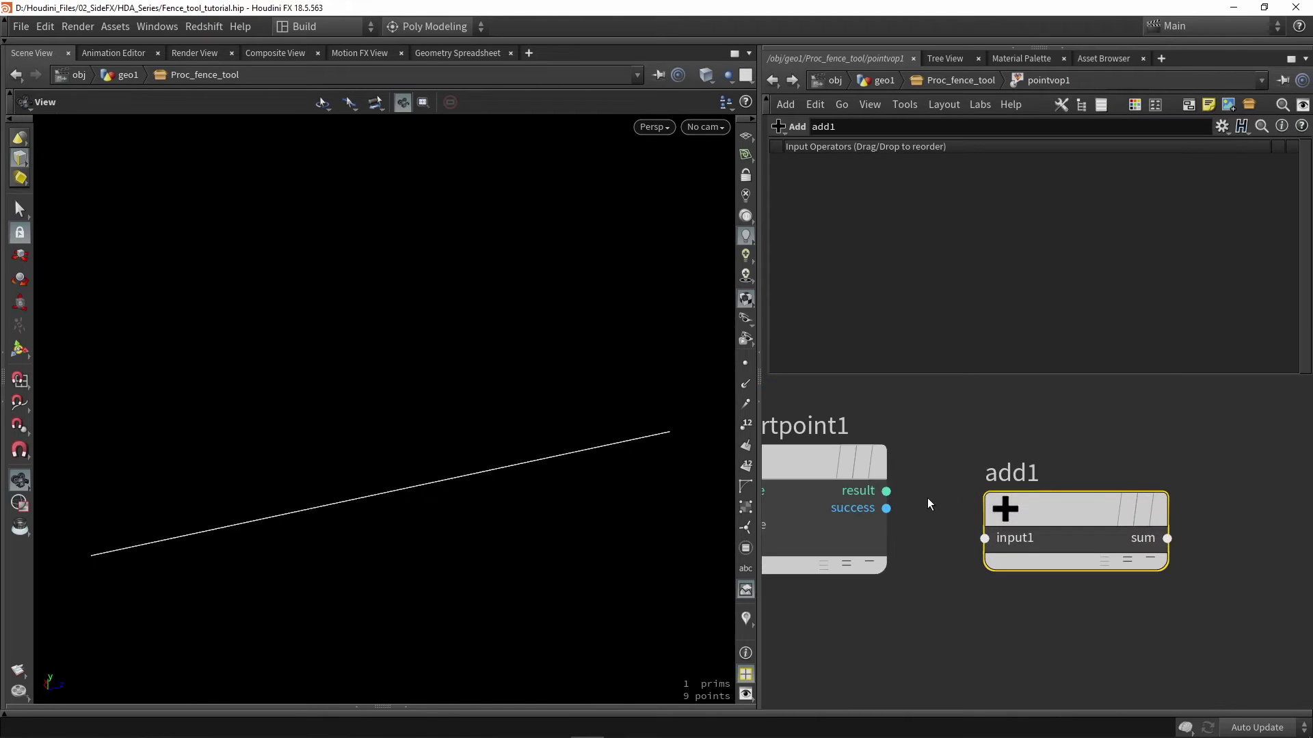
pyautogui.moveTo(887, 491); pyautogui.dragTo(1103, 458)
pyautogui.scroll(-5, 1046, 501)
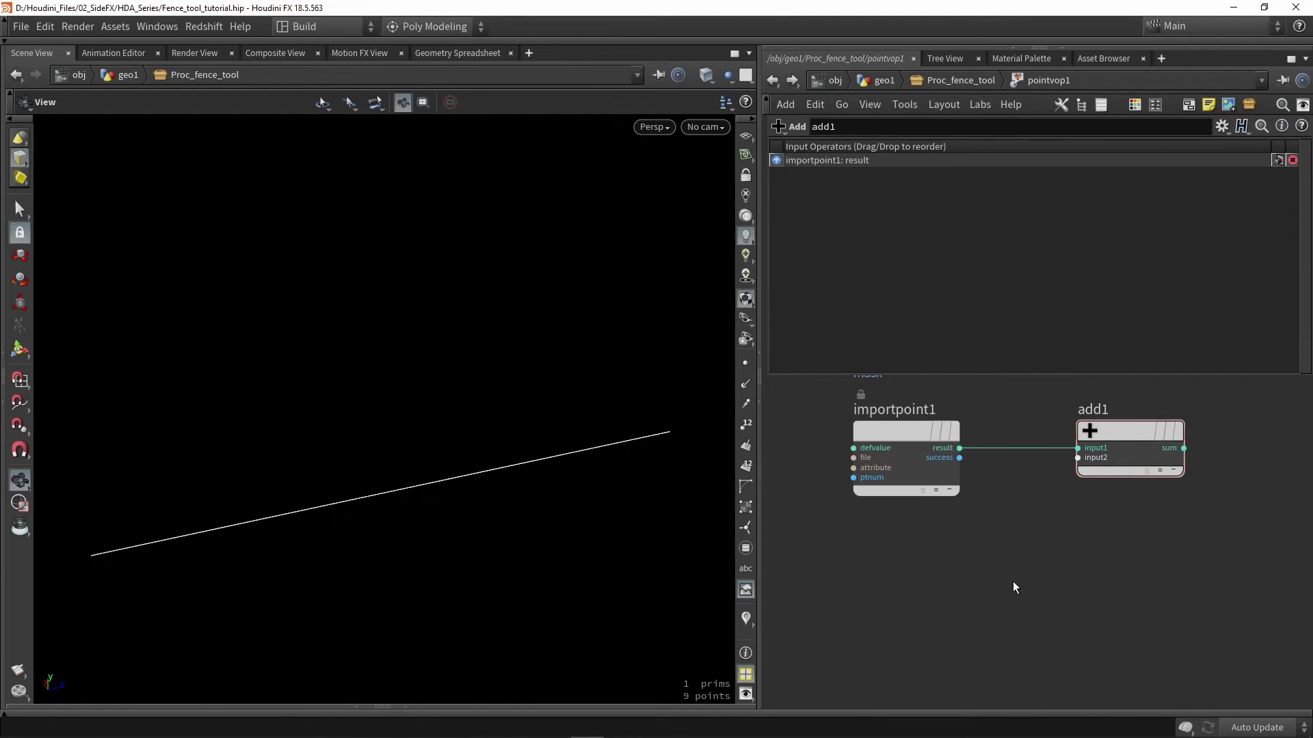
# Create a float parameter named 'Base height' with default value 0.6 beside importpoint1
pyautogui.press('Tab')
pyautogui.write('pa')
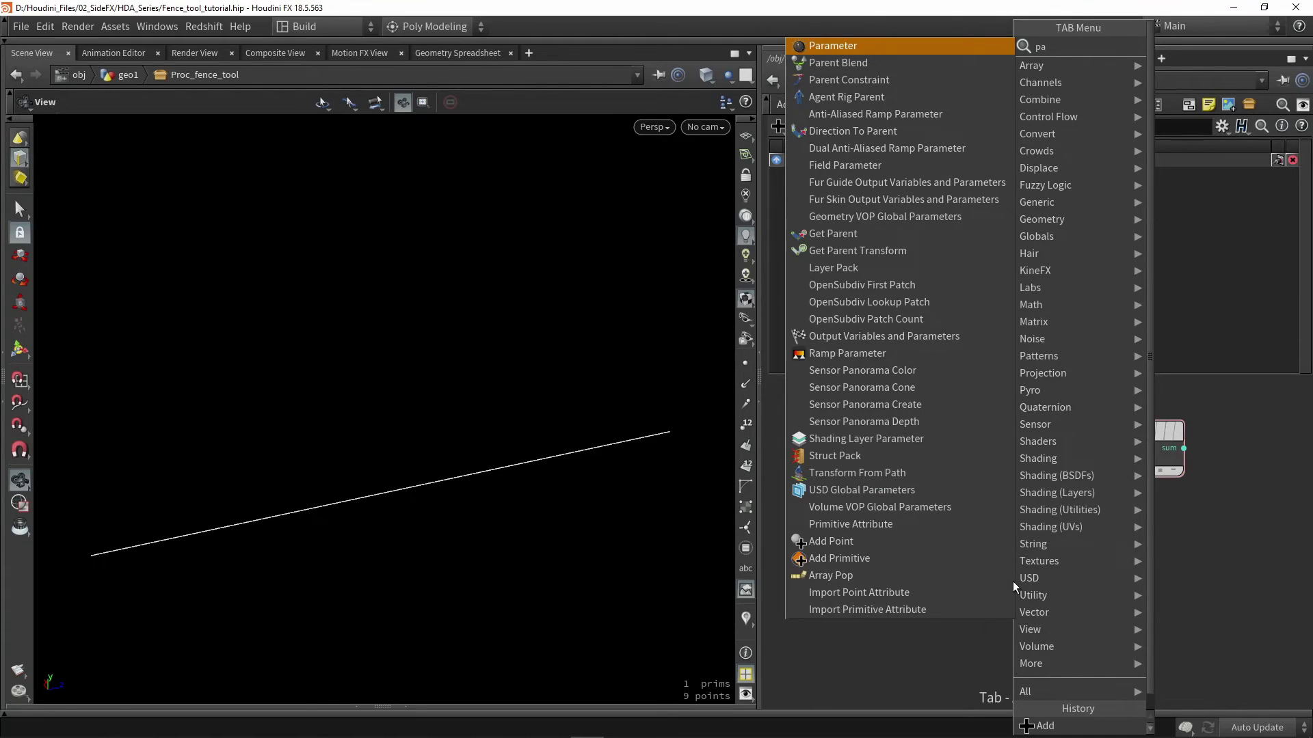
pyautogui.press('Return')
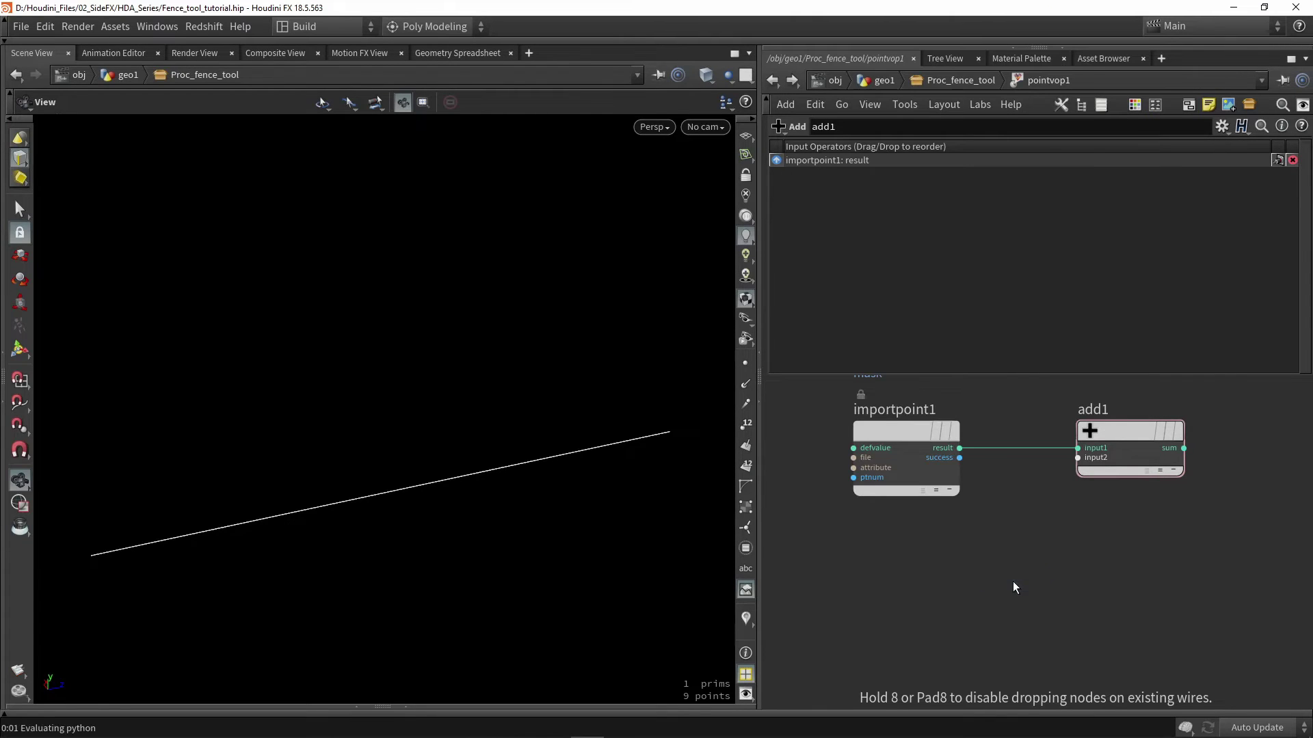
pyautogui.click(1012, 581)
pyautogui.moveTo(1019, 579); pyautogui.dragTo(914, 557)
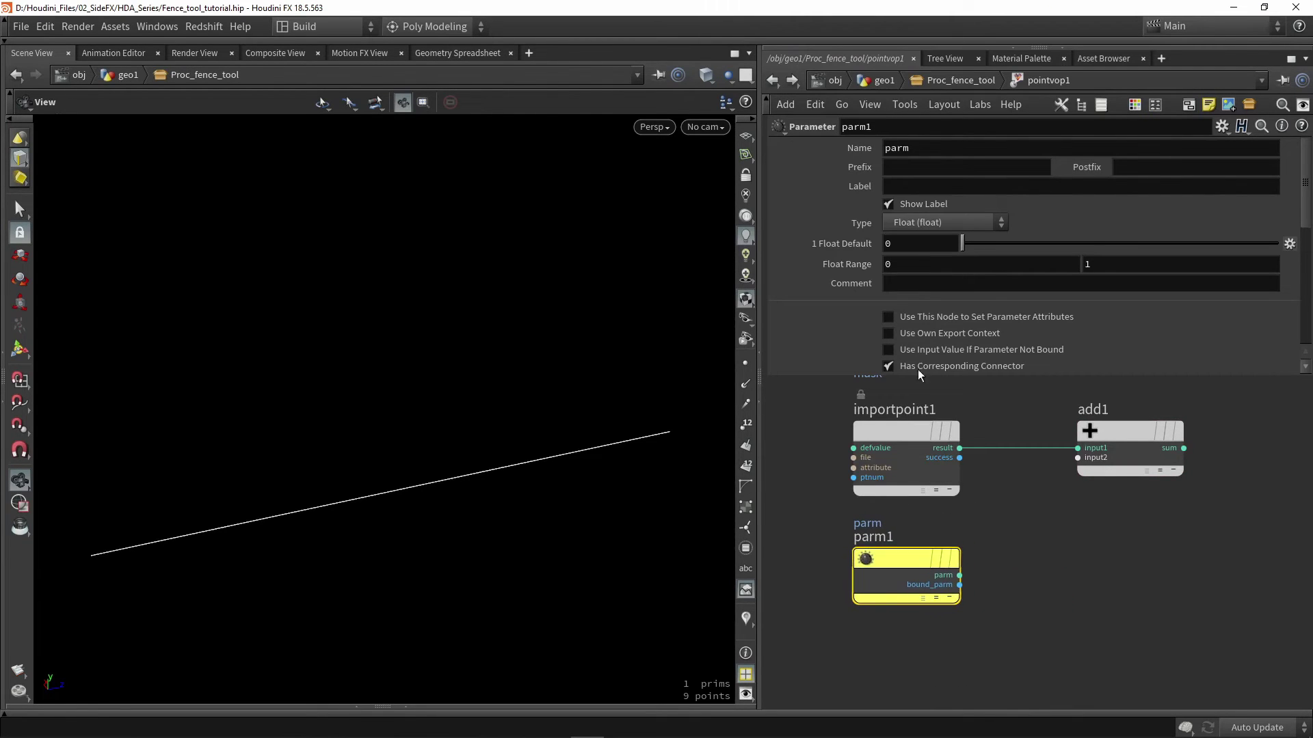
pyautogui.click(902, 247)
pyautogui.write('0.6')
pyautogui.press('Return')
pyautogui.click(877, 149)
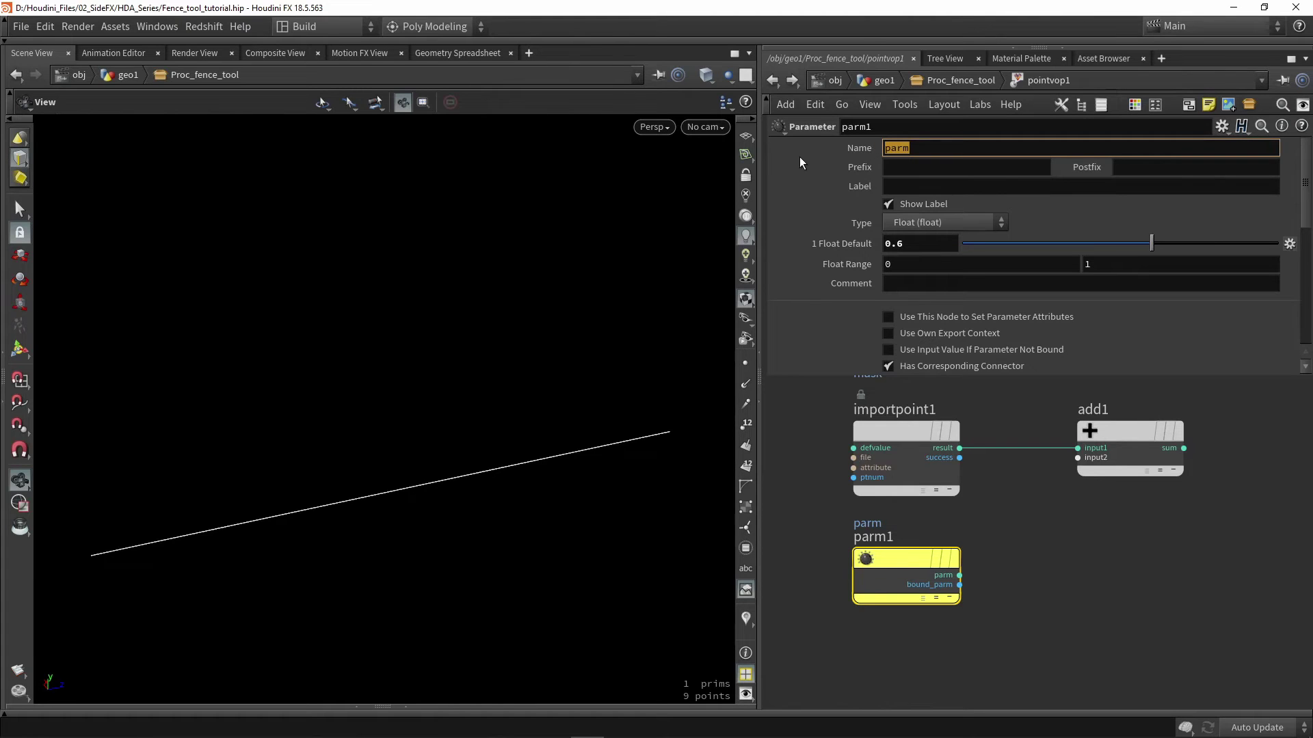
pyautogui.write('Base height')
pyautogui.press('Return')
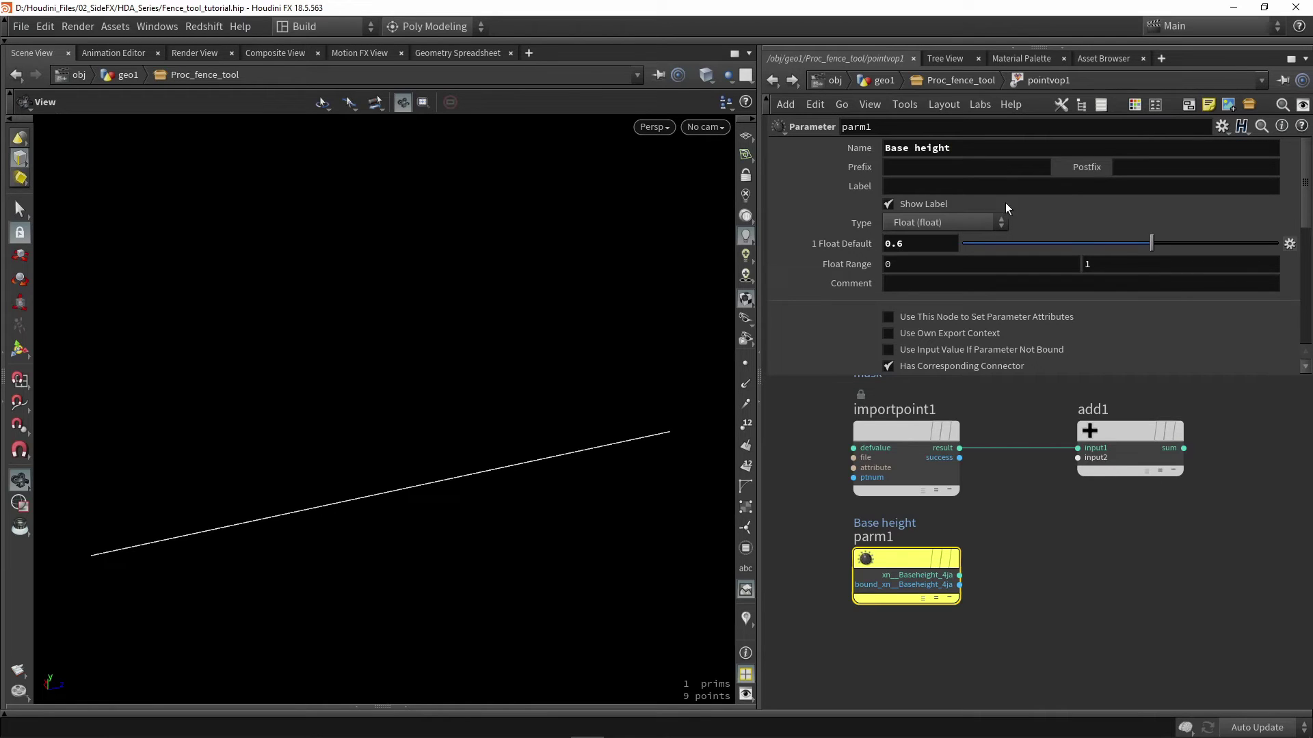
# Wire the Base height parameter into add1's second input
pyautogui.moveTo(959, 575); pyautogui.dragTo(1077, 457)
pyautogui.scroll(-2, 969, 607)
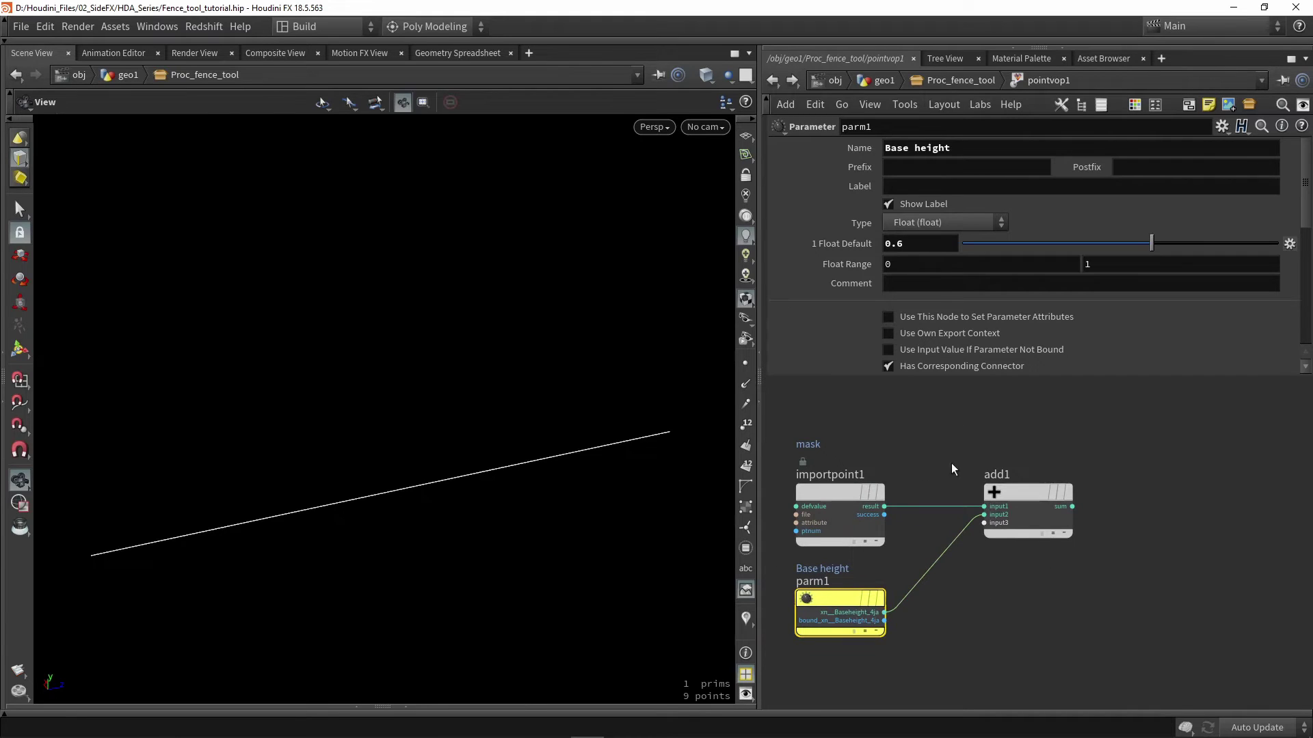
pyautogui.moveTo(1102, 506); pyautogui.dragTo(1015, 534, button='middle')
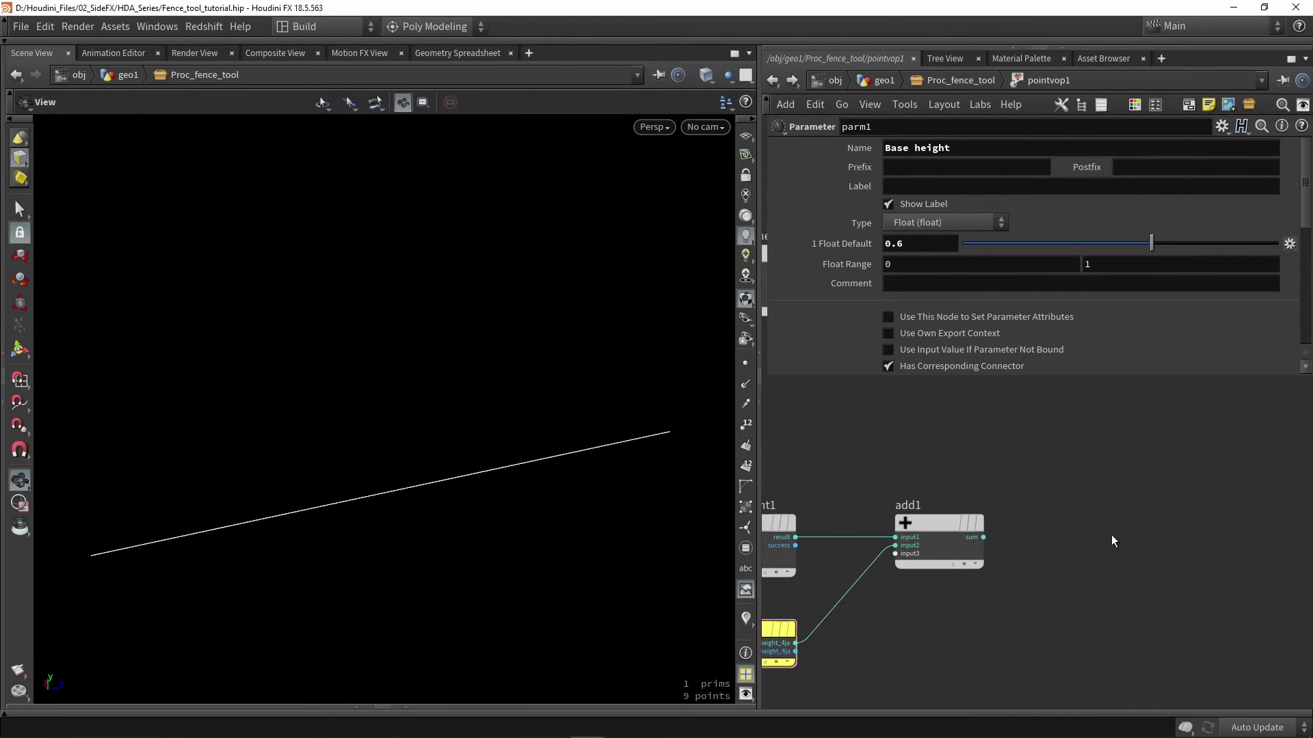
pyautogui.press('Tab')
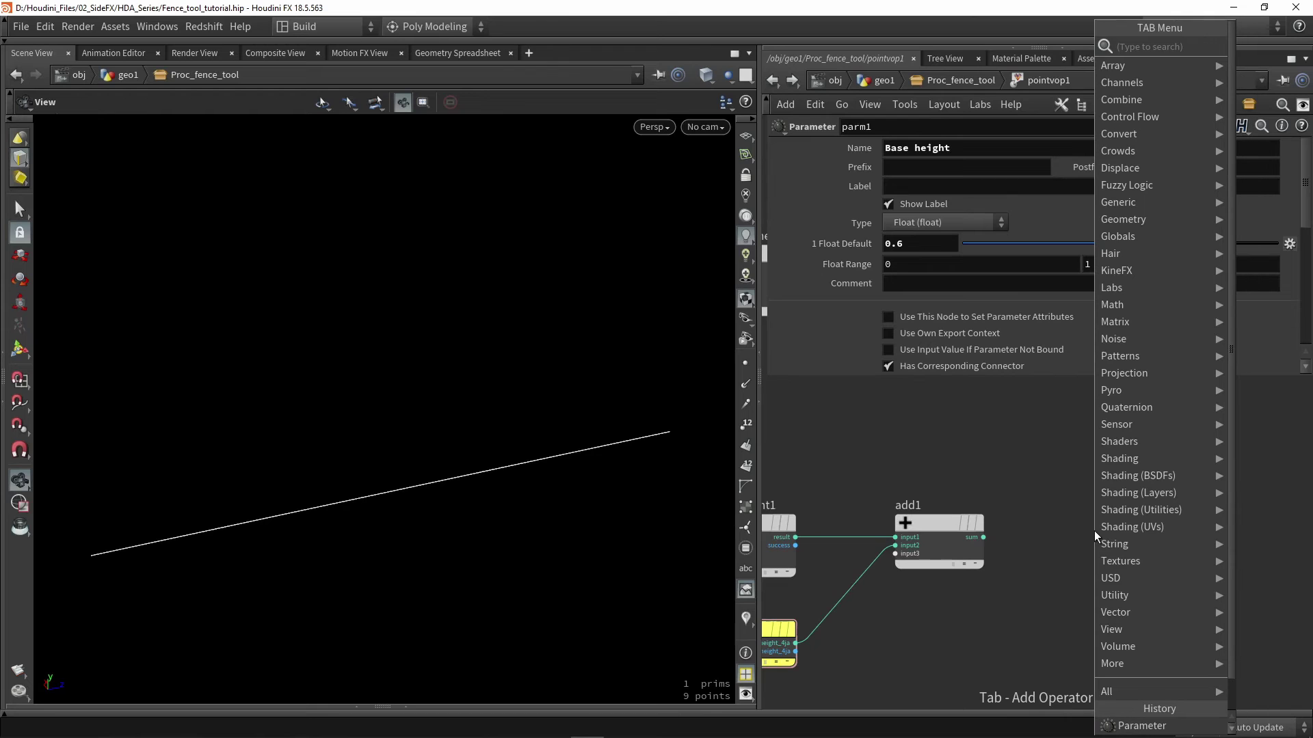
# Add a Float to Vector node beside add1 and wire add1's sum into its fval2 input
pyautogui.write('float to')
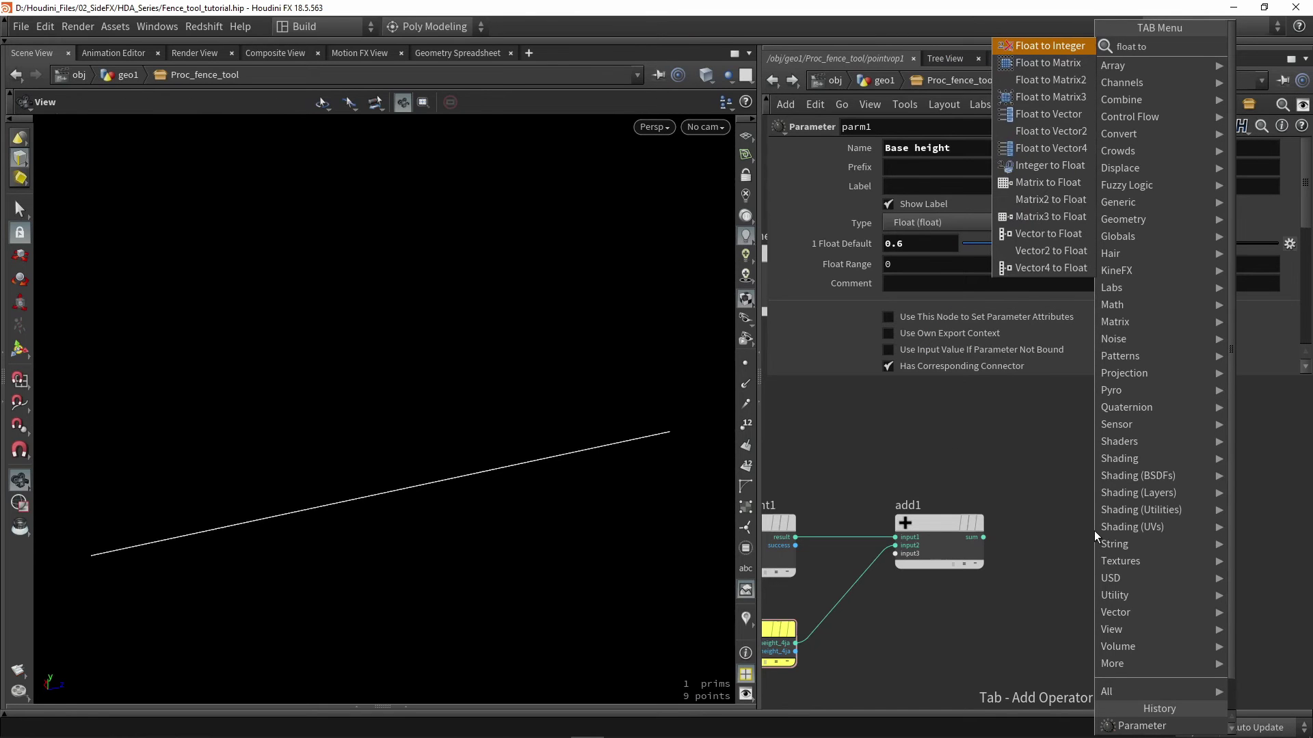
pyautogui.click(1039, 116)
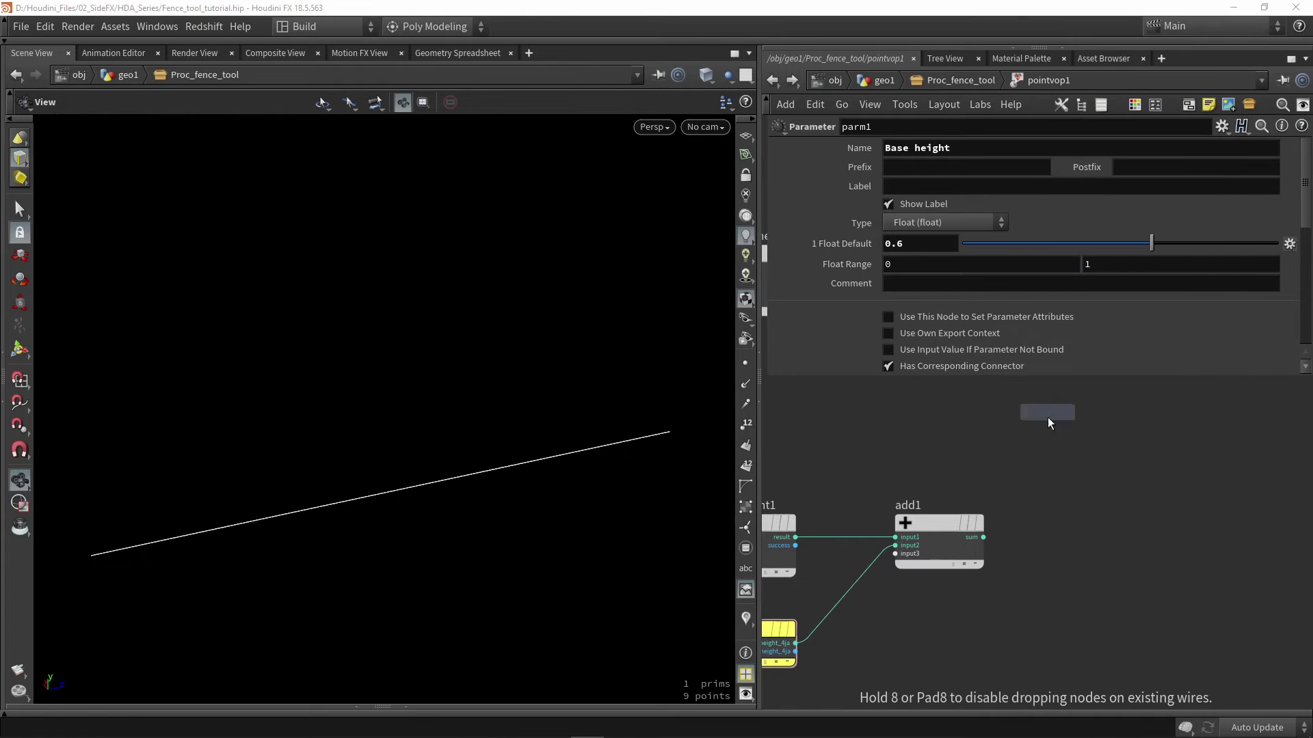
pyautogui.click(1057, 552)
pyautogui.moveTo(1047, 544); pyautogui.dragTo(1103, 498)
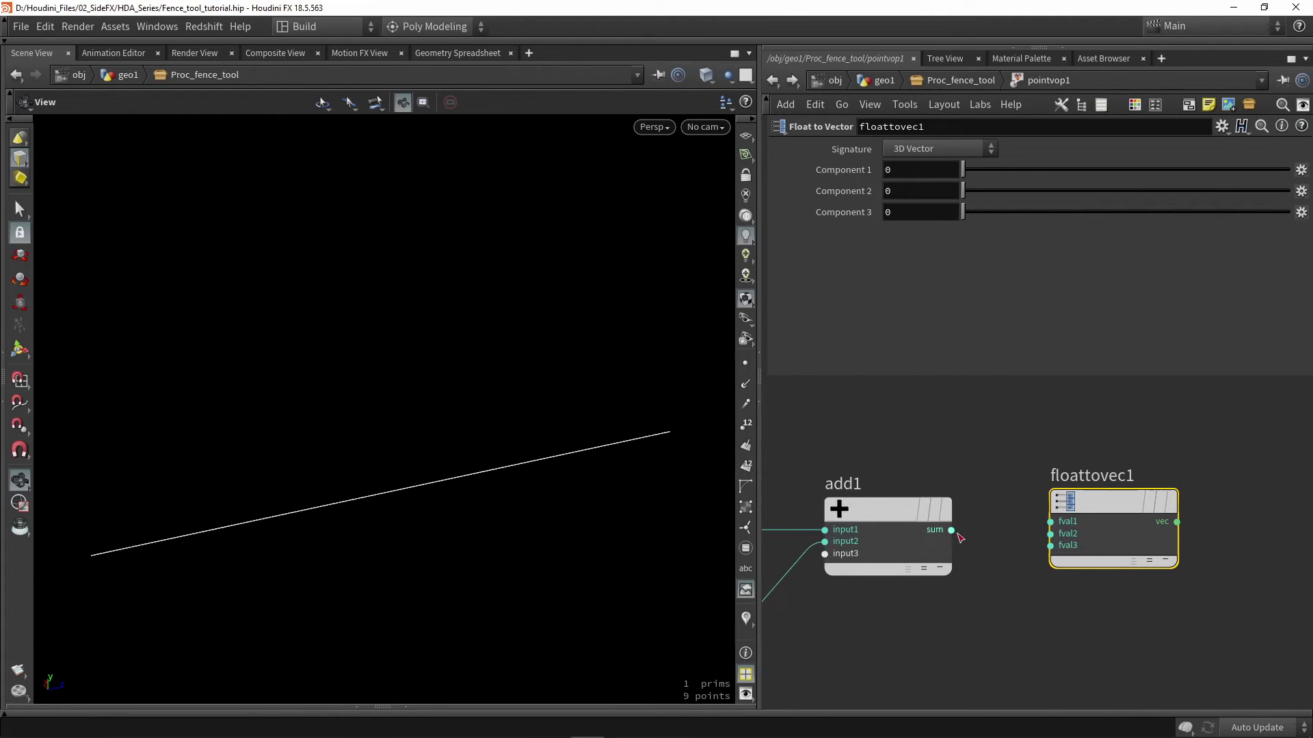
pyautogui.moveTo(952, 531); pyautogui.dragTo(1094, 497)
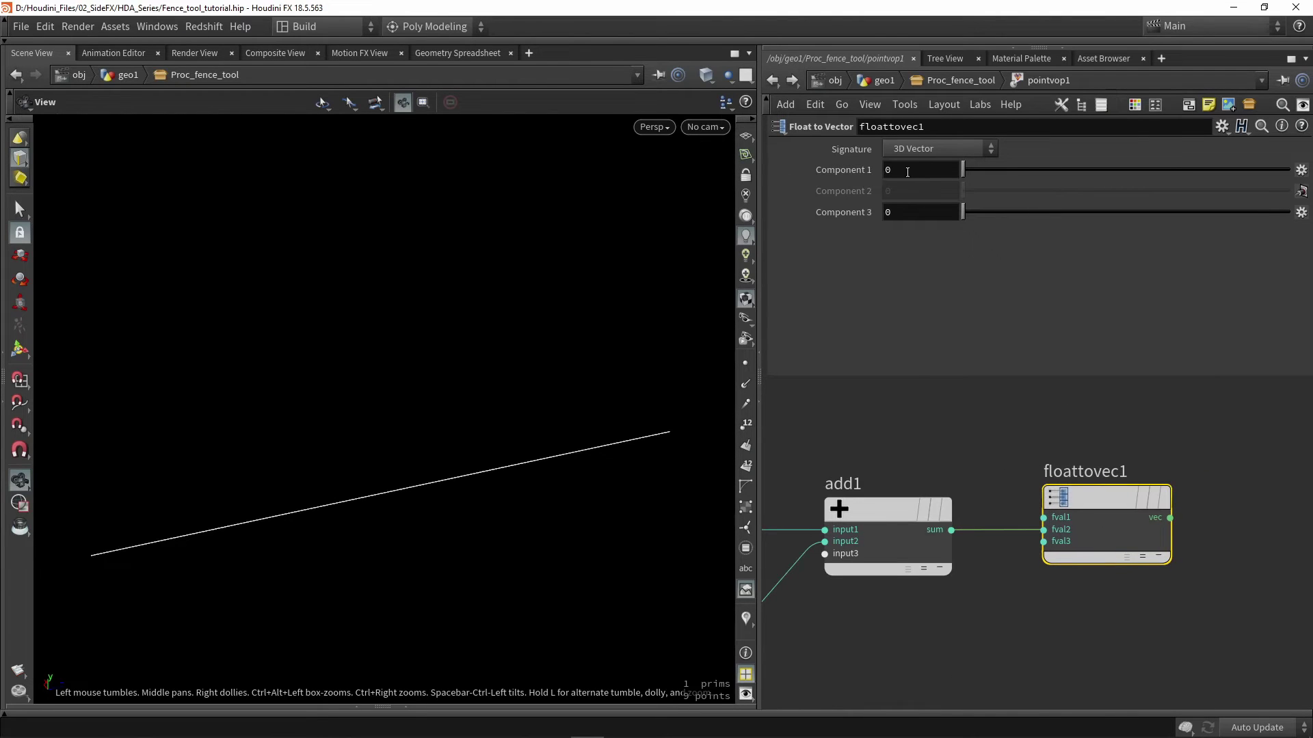
# Set floattovec1's Component 1 and Component 3 to 1
pyautogui.moveTo(962, 170); pyautogui.dragTo(1299, 168)
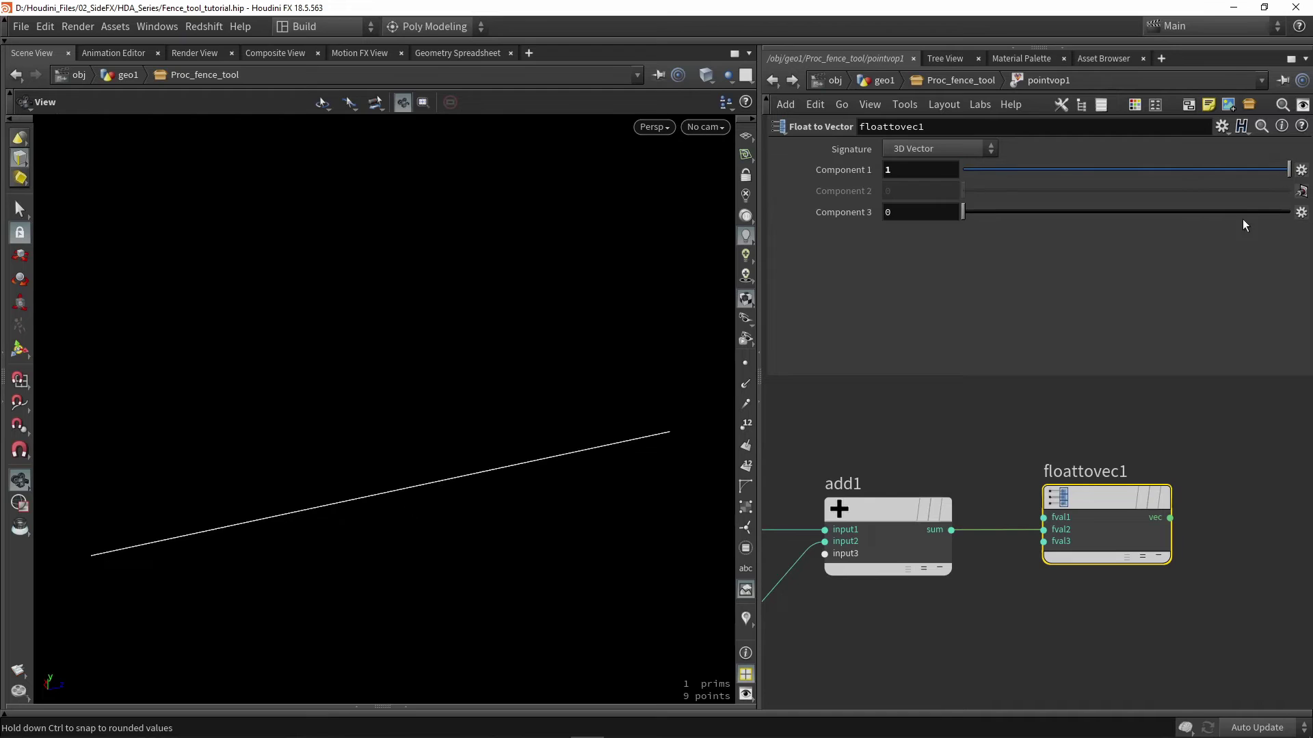
pyautogui.moveTo(1251, 212); pyautogui.dragTo(1291, 212)
pyautogui.moveTo(1180, 411); pyautogui.dragTo(999, 432, button='middle')
pyautogui.scroll(-3, 998, 432)
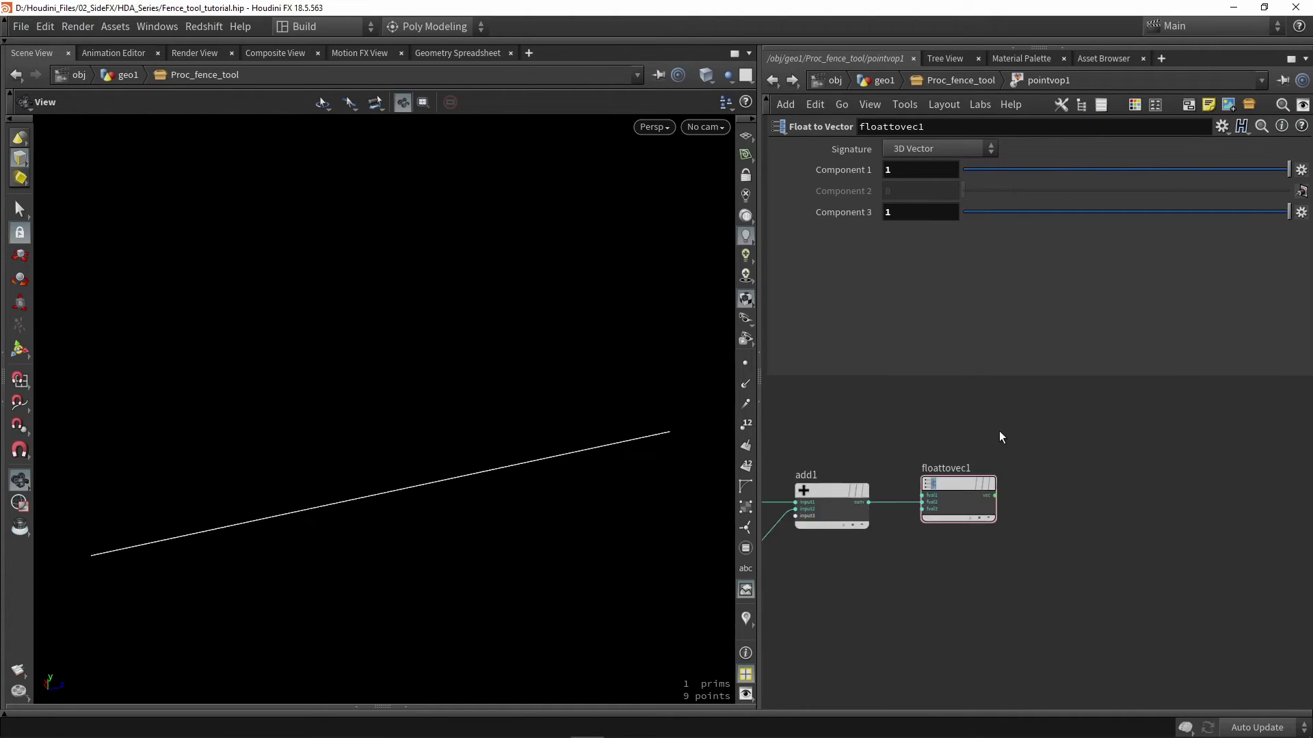
pyautogui.scroll(2, 999, 432)
pyautogui.moveTo(1031, 477); pyautogui.dragTo(1006, 469, button='middle')
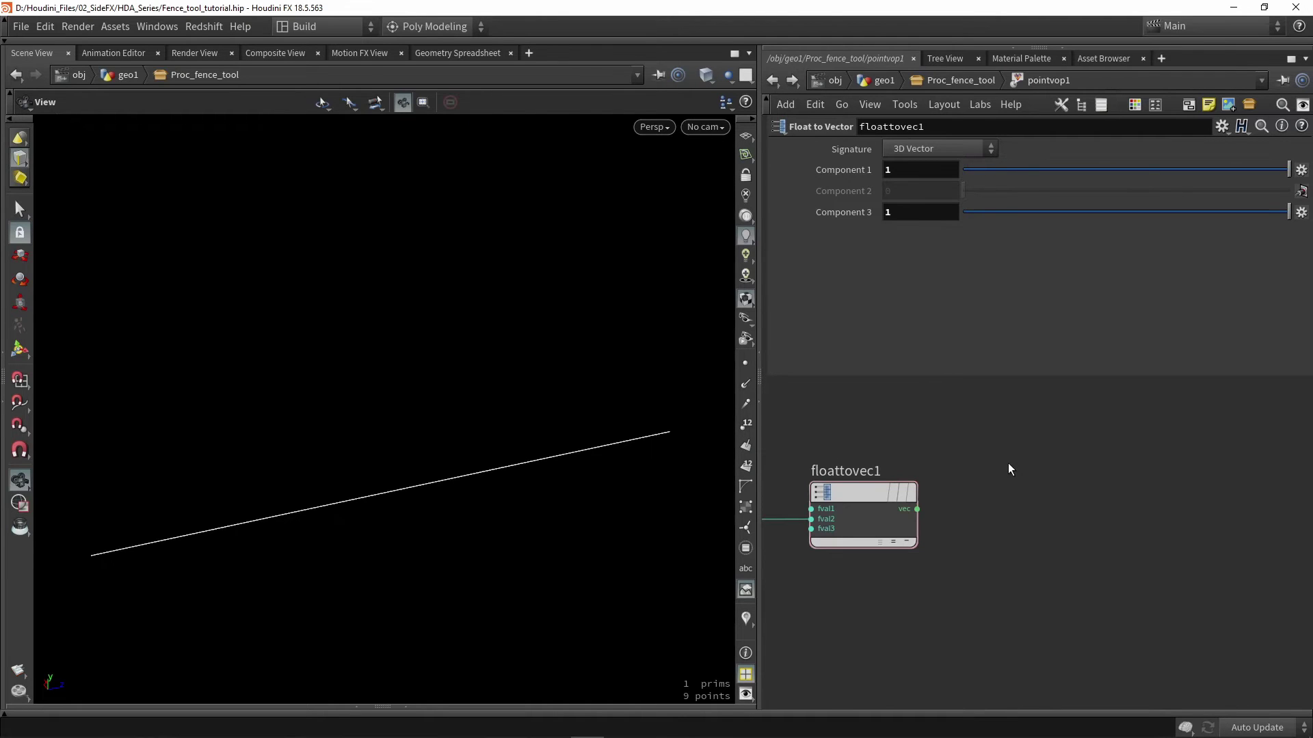
# Add a Bind node to the pointvop1 network
pyautogui.press('Tab')
pyautogui.write('bin')
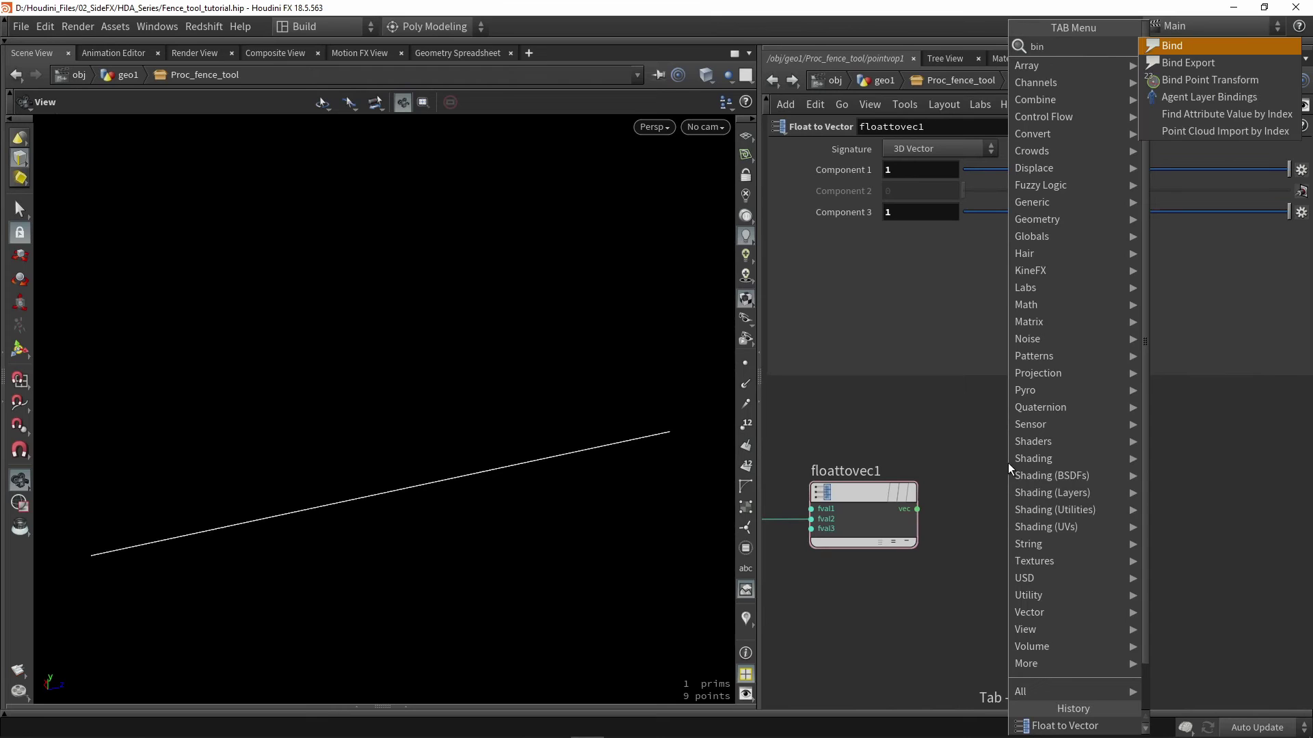
pyautogui.click(1195, 70)
pyautogui.click(1049, 491)
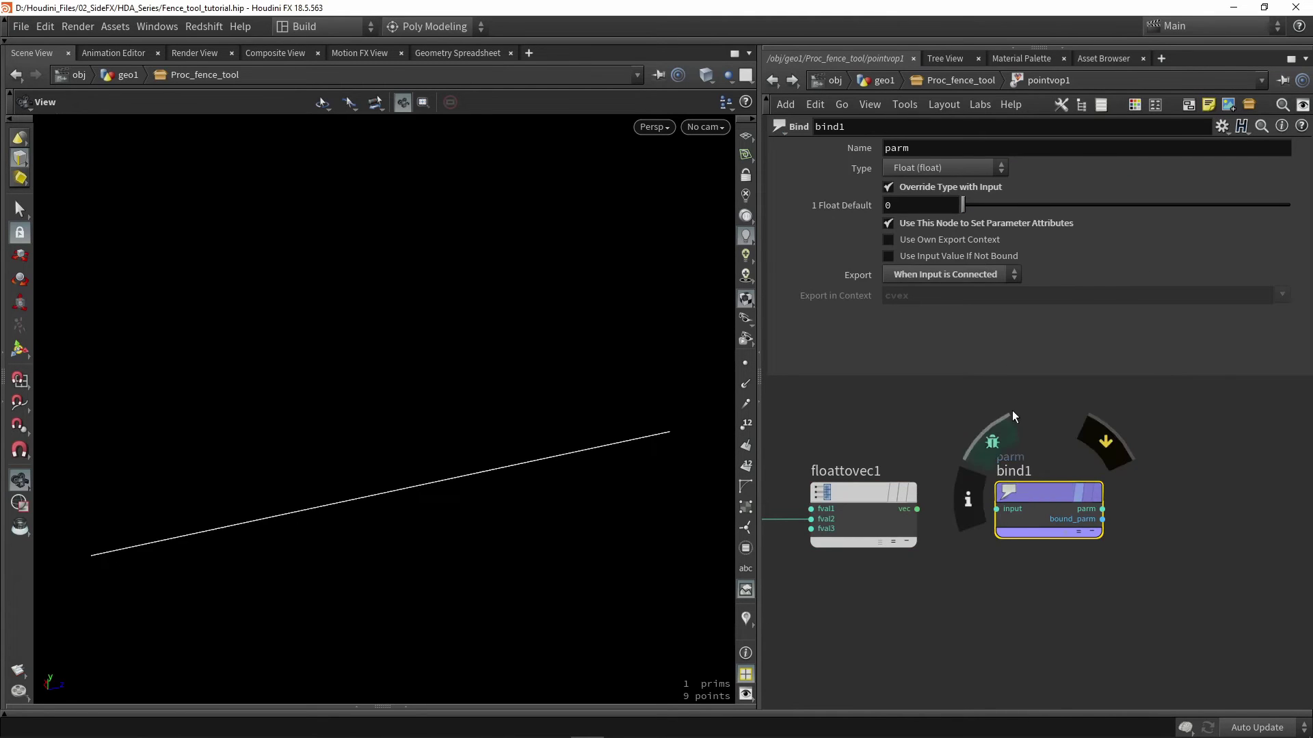
# Name the bind attribute scale and set its type to 3 Floats (vector)
pyautogui.doubleClick(902, 149)
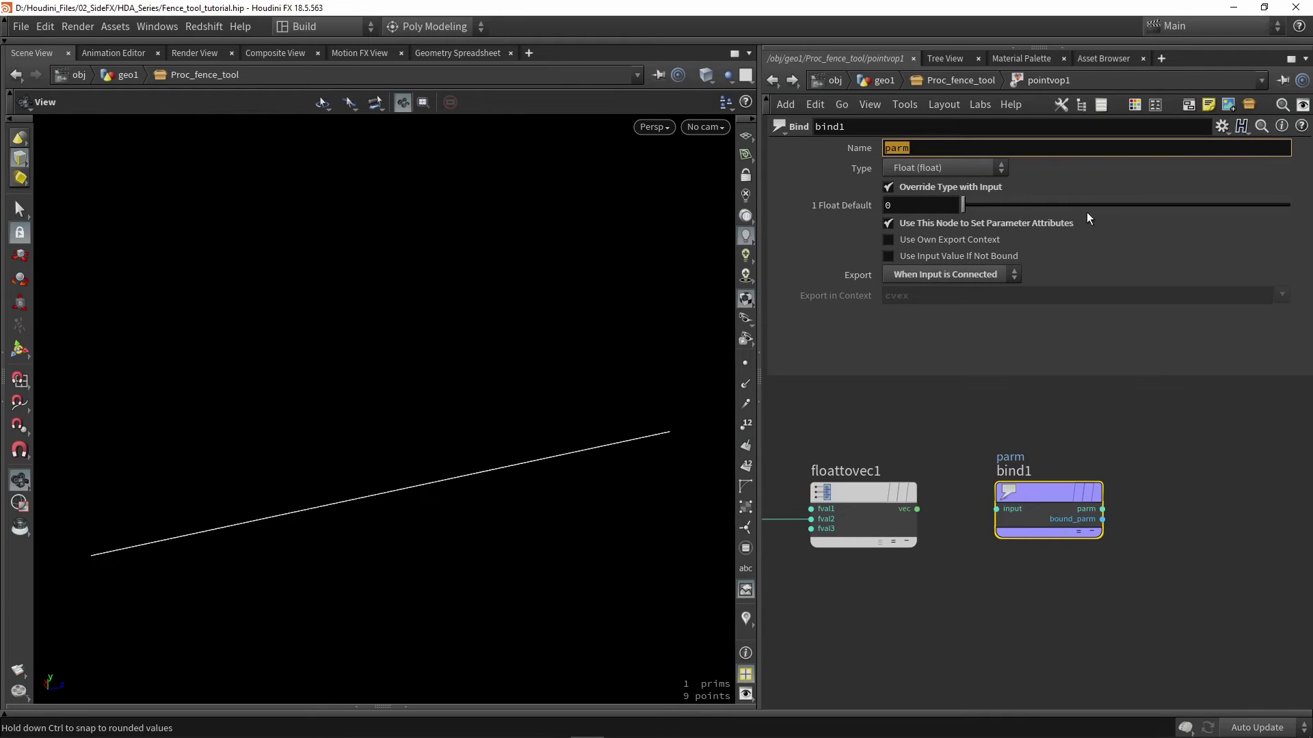
pyautogui.write('scla')
pyautogui.press('BackSpace')
pyautogui.press('BackSpace')
pyautogui.write('ale')
pyautogui.press('Return')
pyautogui.click(908, 167)
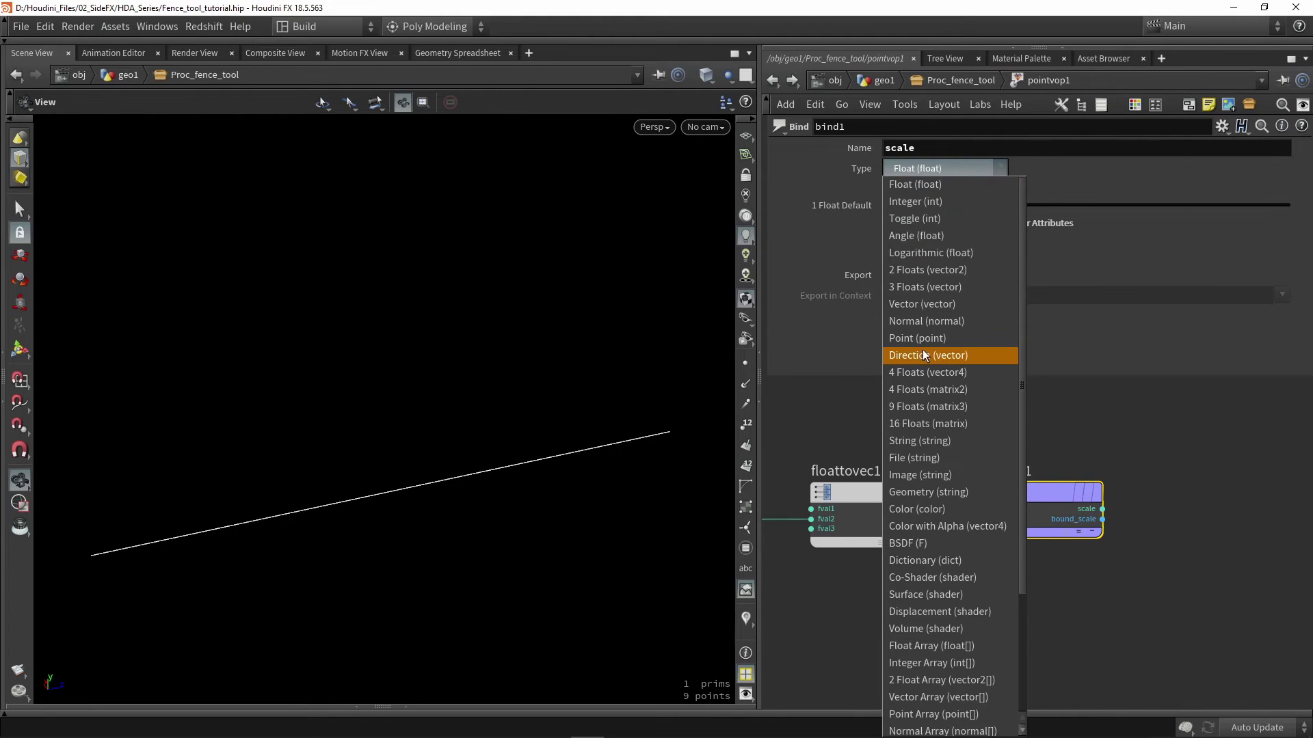
pyautogui.click(932, 284)
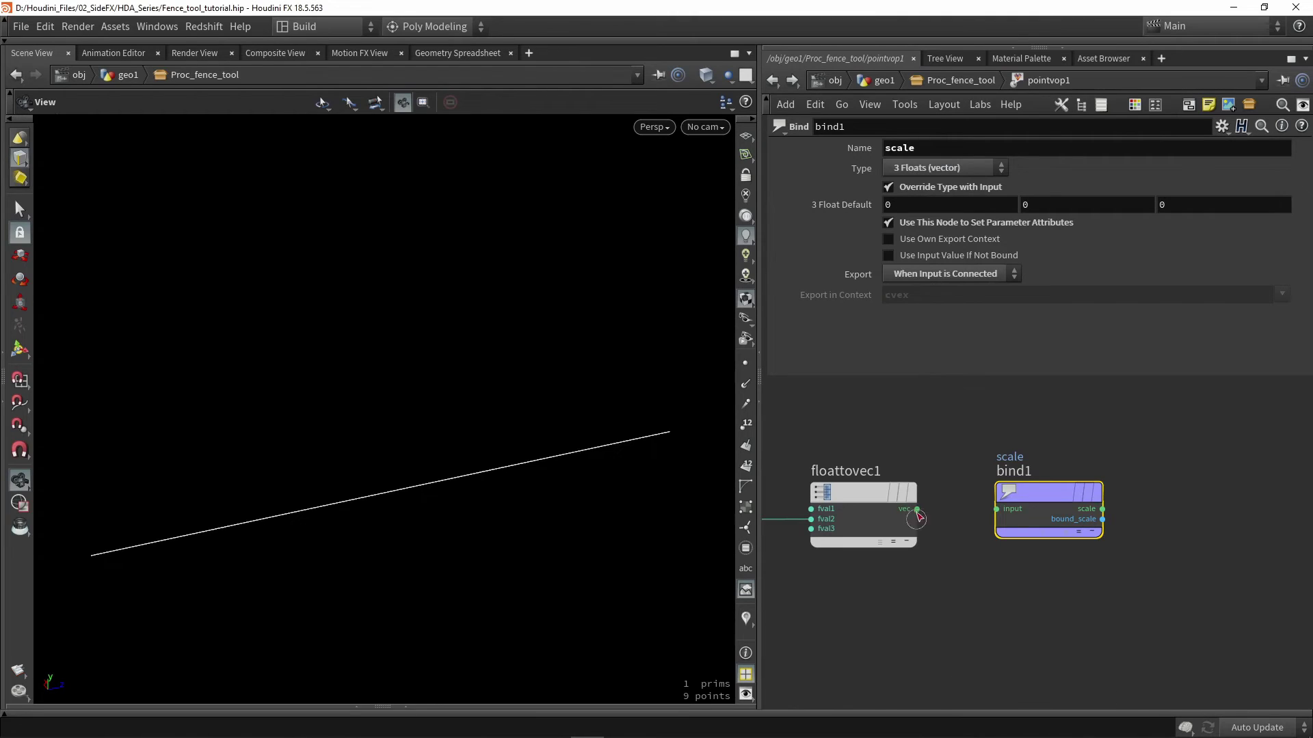
# Wire floattovec1's vector into bind1, review the VOP nodes, and return to Proc_fence_tool
pyautogui.moveTo(916, 509); pyautogui.dragTo(996, 510)
pyautogui.scroll(-3, 991, 509)
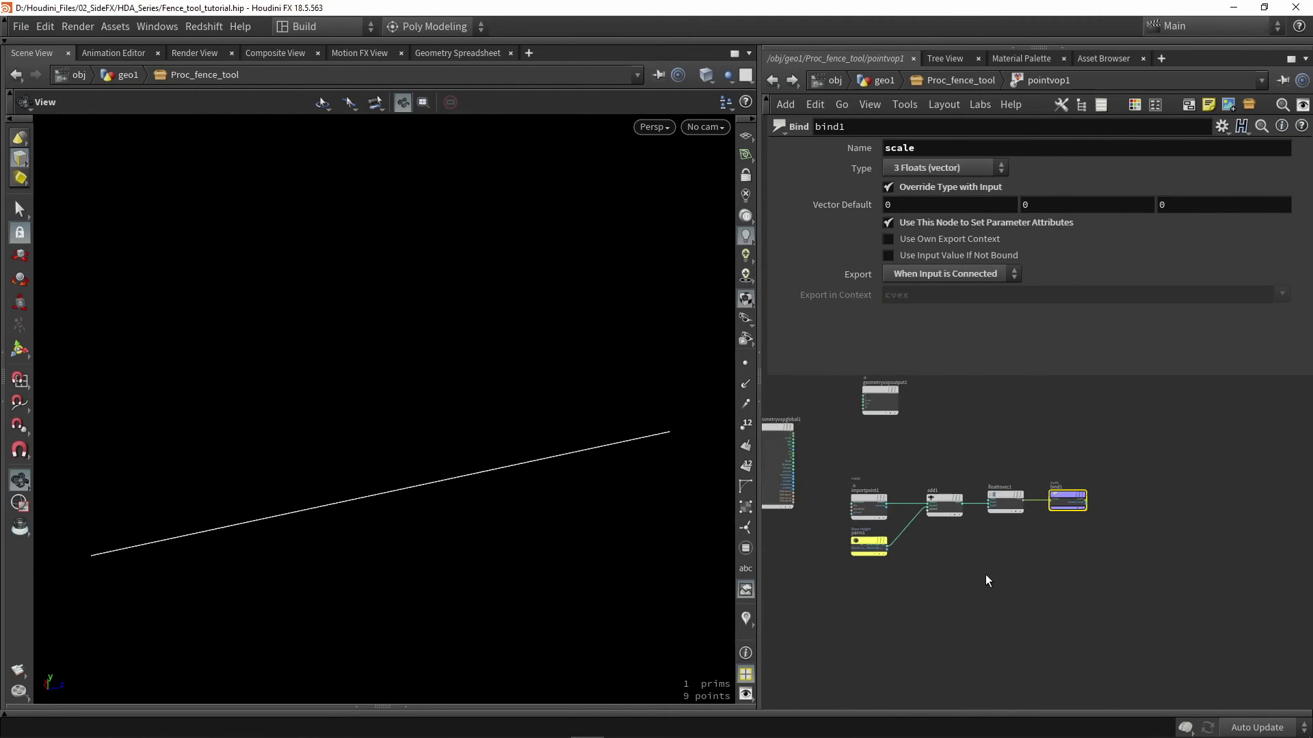
pyautogui.scroll(3, 964, 575)
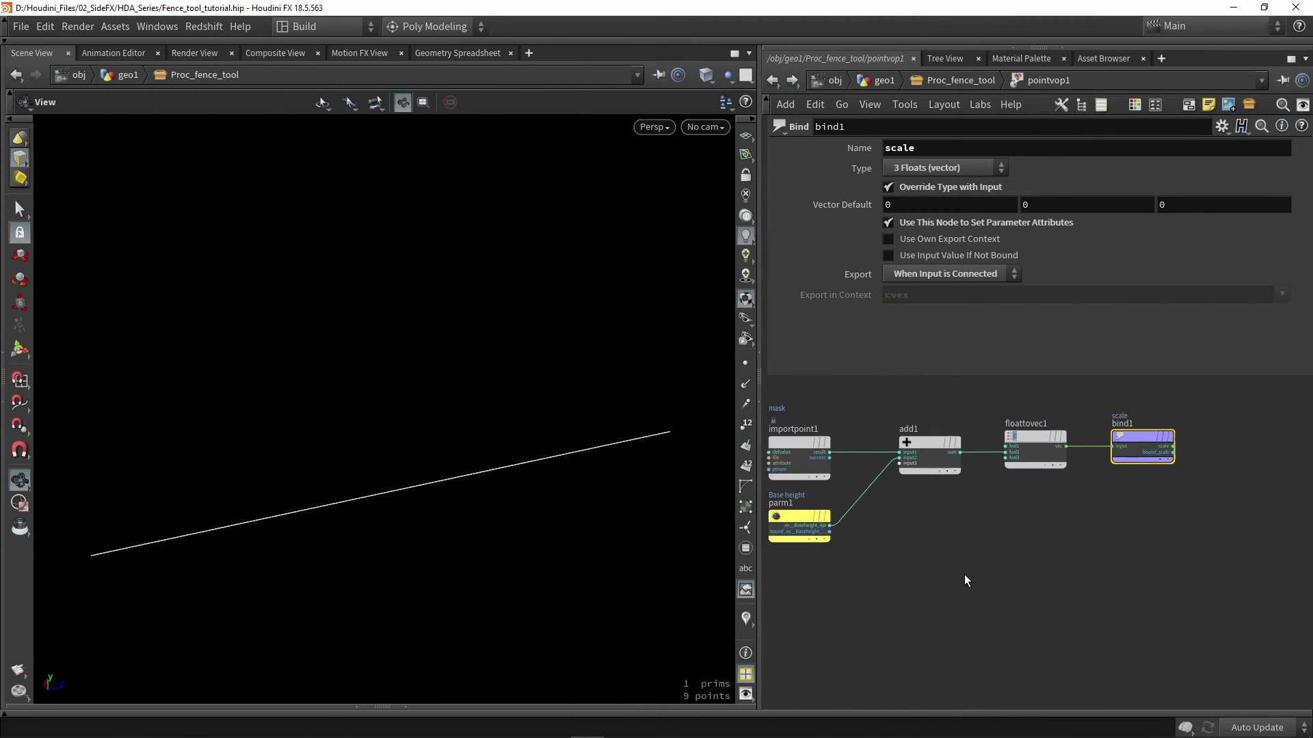
pyautogui.click(830, 482)
pyautogui.click(947, 487)
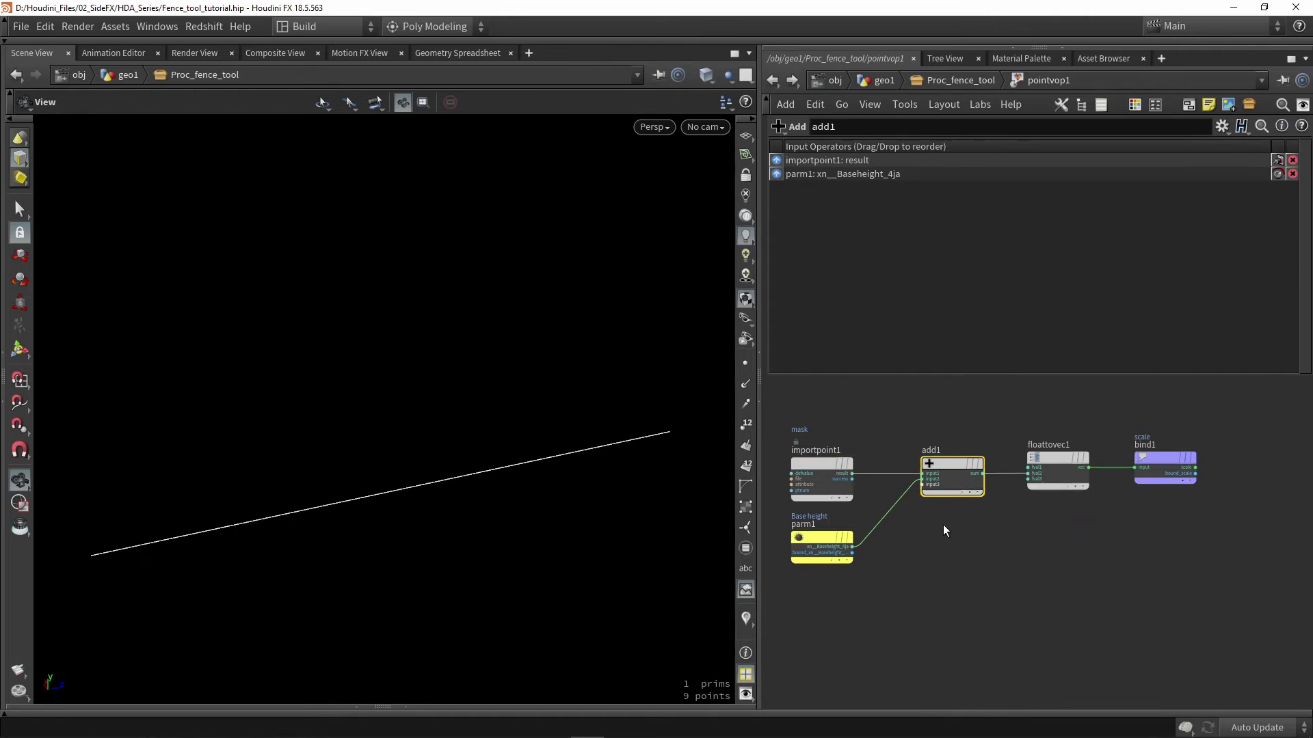
pyautogui.click(1057, 475)
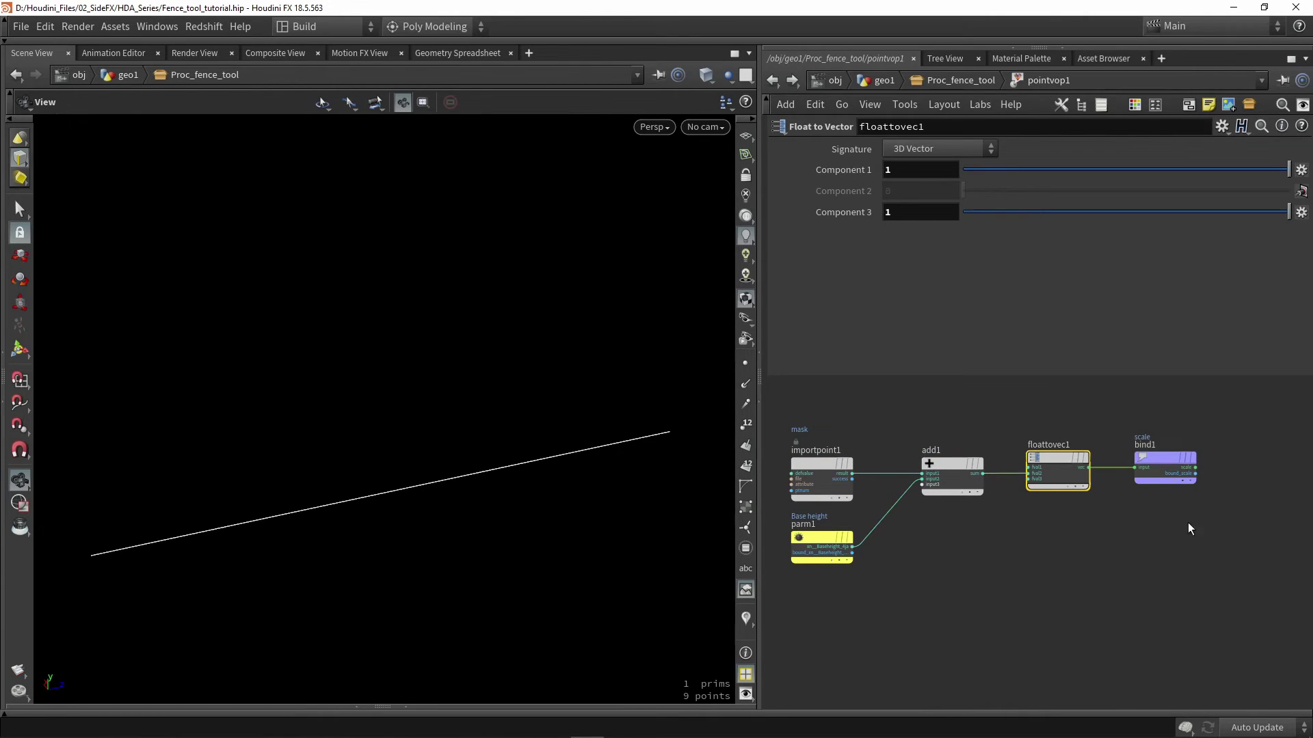
pyautogui.click(1171, 469)
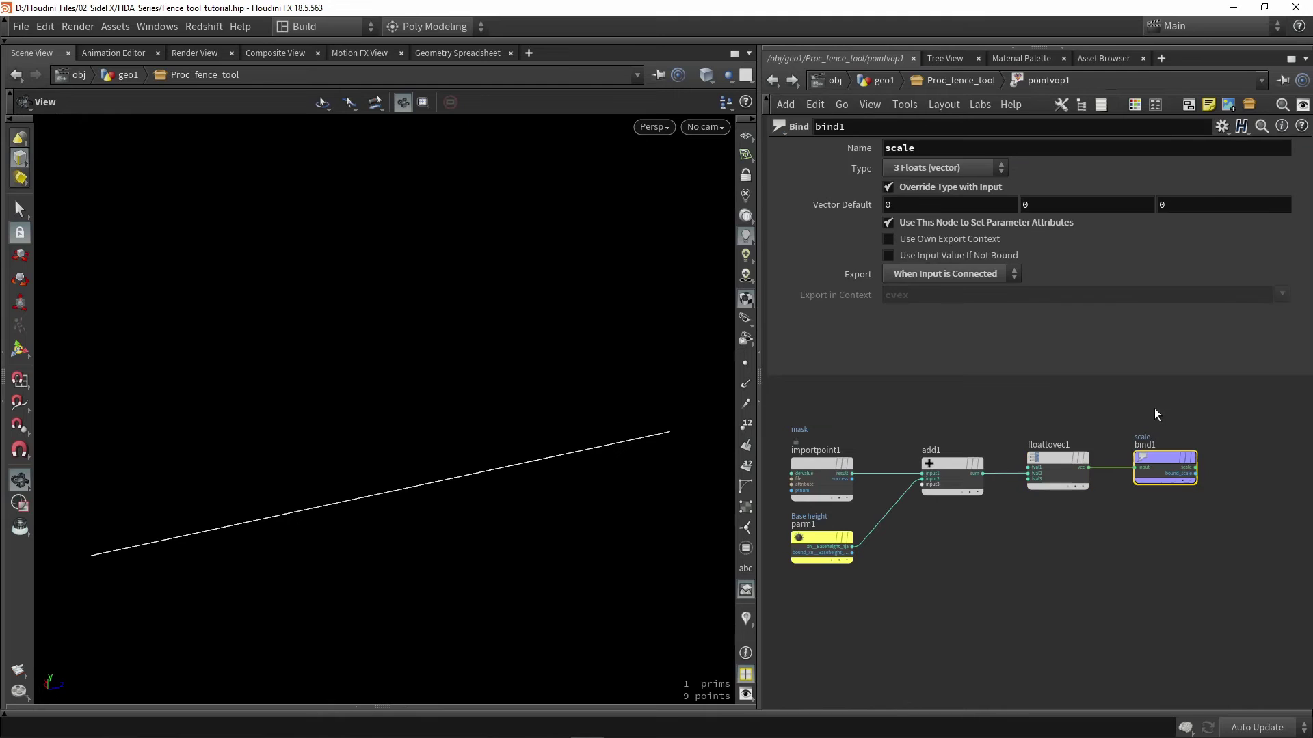
pyautogui.click(954, 79)
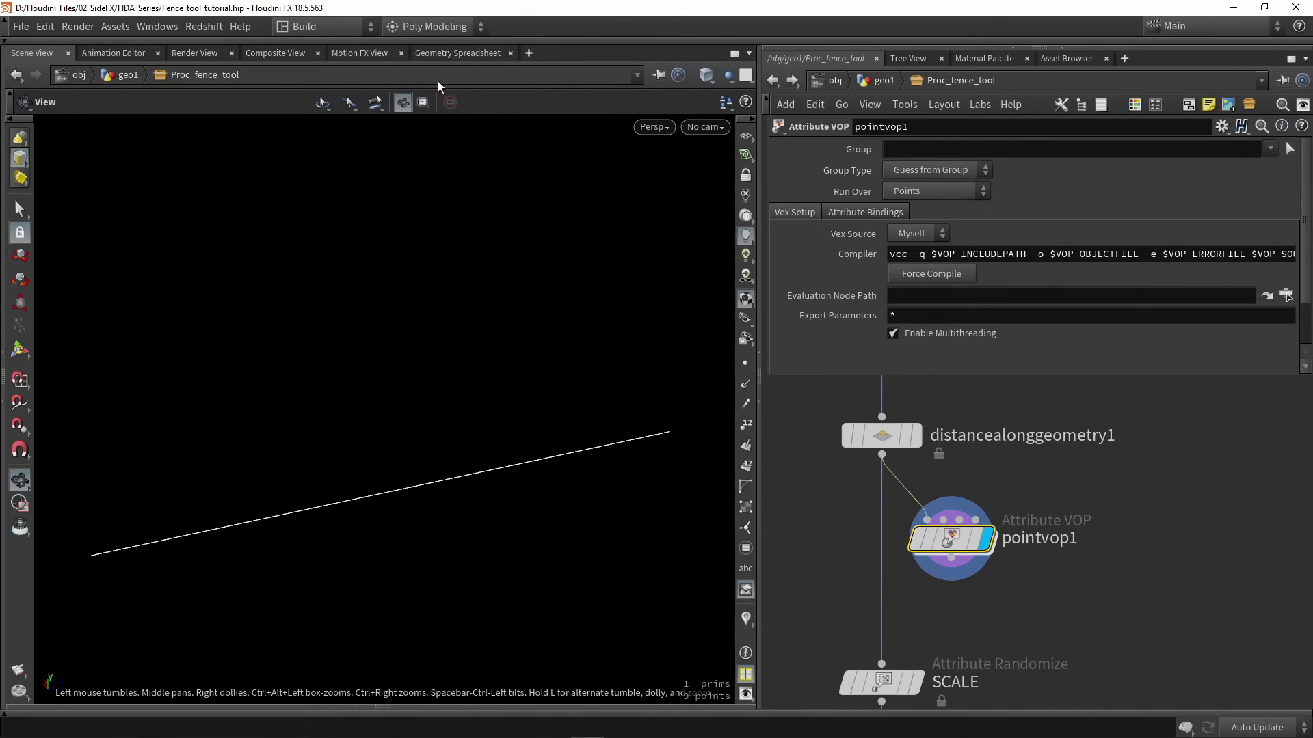
pyautogui.click(436, 52)
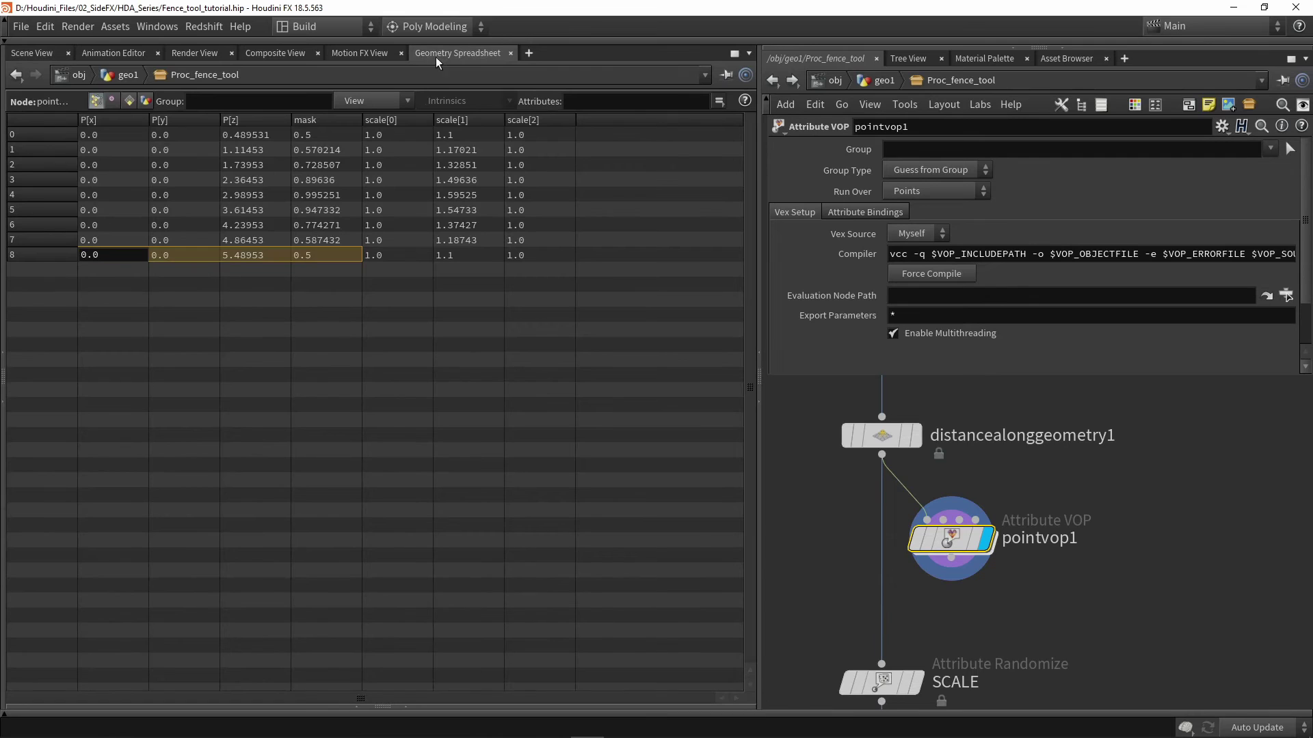
pyautogui.moveTo(400, 133); pyautogui.dragTo(536, 256)
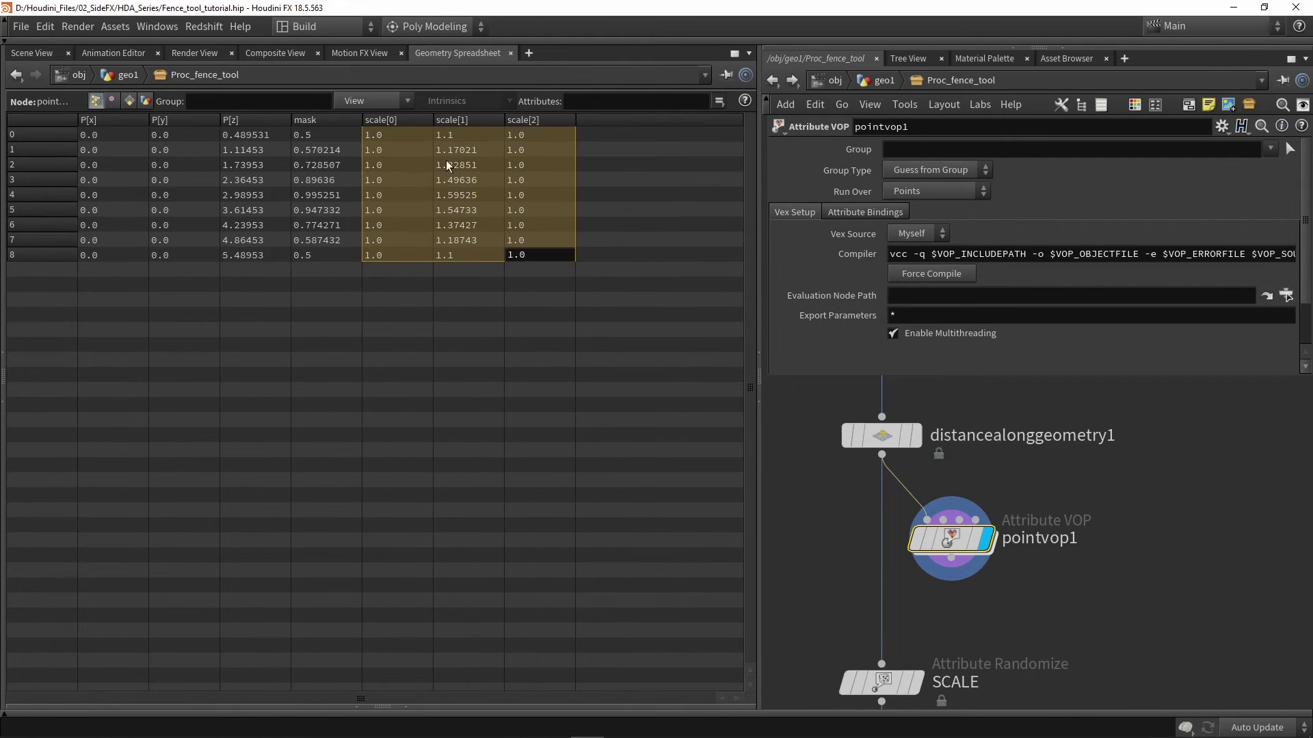
pyautogui.click(448, 134)
pyautogui.moveTo(448, 134); pyautogui.dragTo(449, 255)
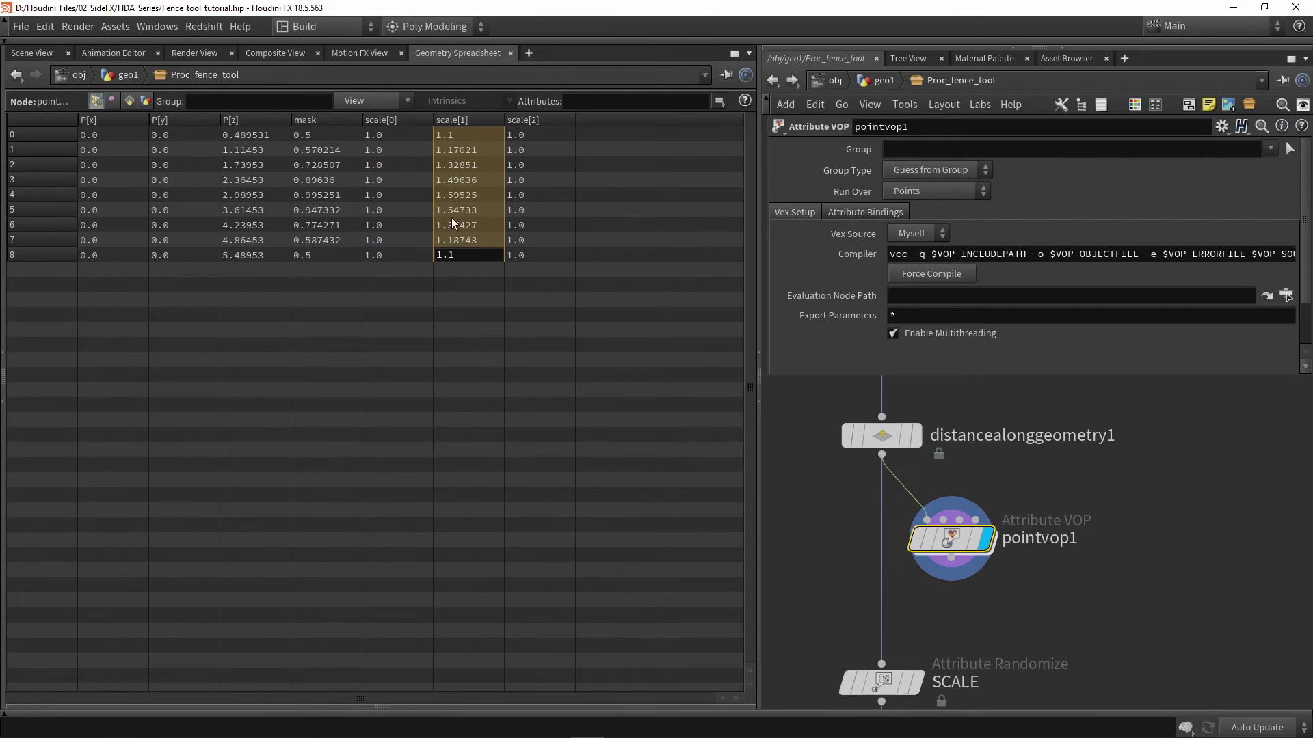
pyautogui.click(32, 53)
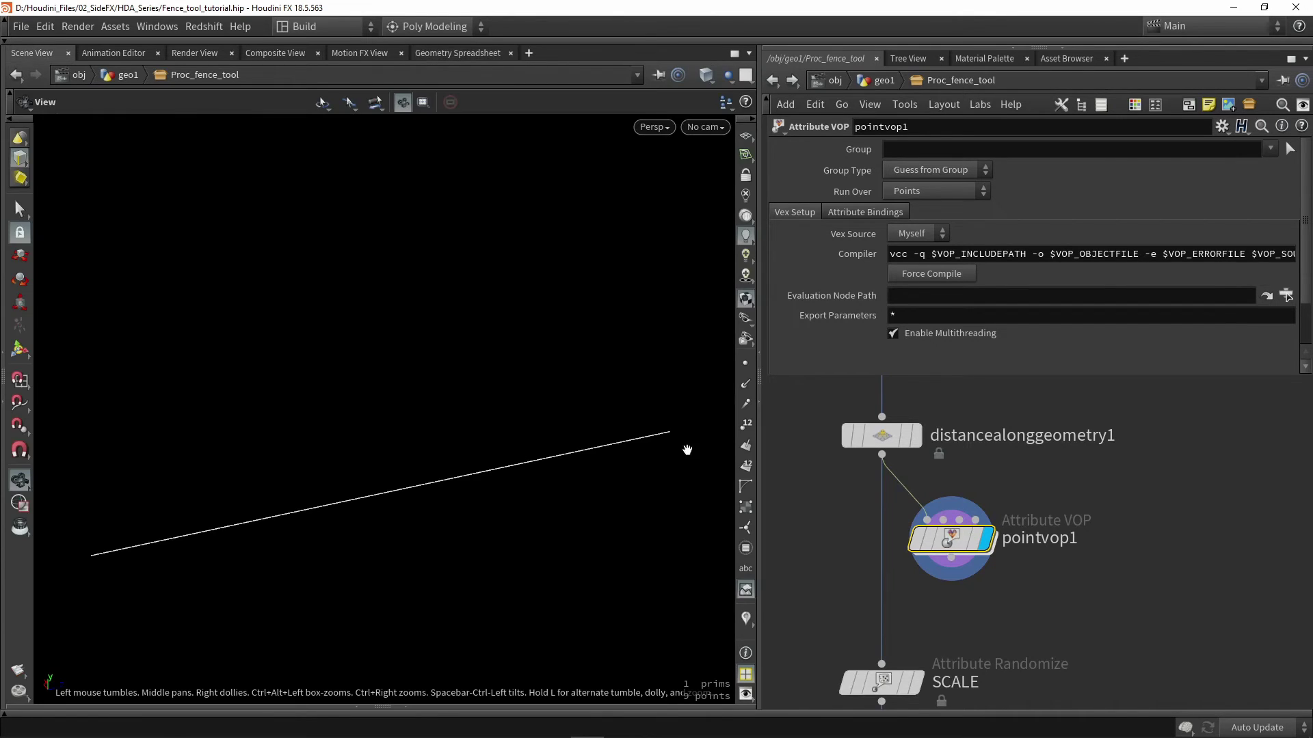
# Line pointvop1 up with the other nodes and display copytopoints3's output
pyautogui.moveTo(958, 540)
pyautogui.moveTo(959, 540); pyautogui.dragTo(897, 543)
pyautogui.moveTo(966, 642); pyautogui.dragTo(928, 563, button='middle')
pyautogui.scroll(-3, 990, 569)
pyautogui.click(931, 570)
pyautogui.click(931, 570)
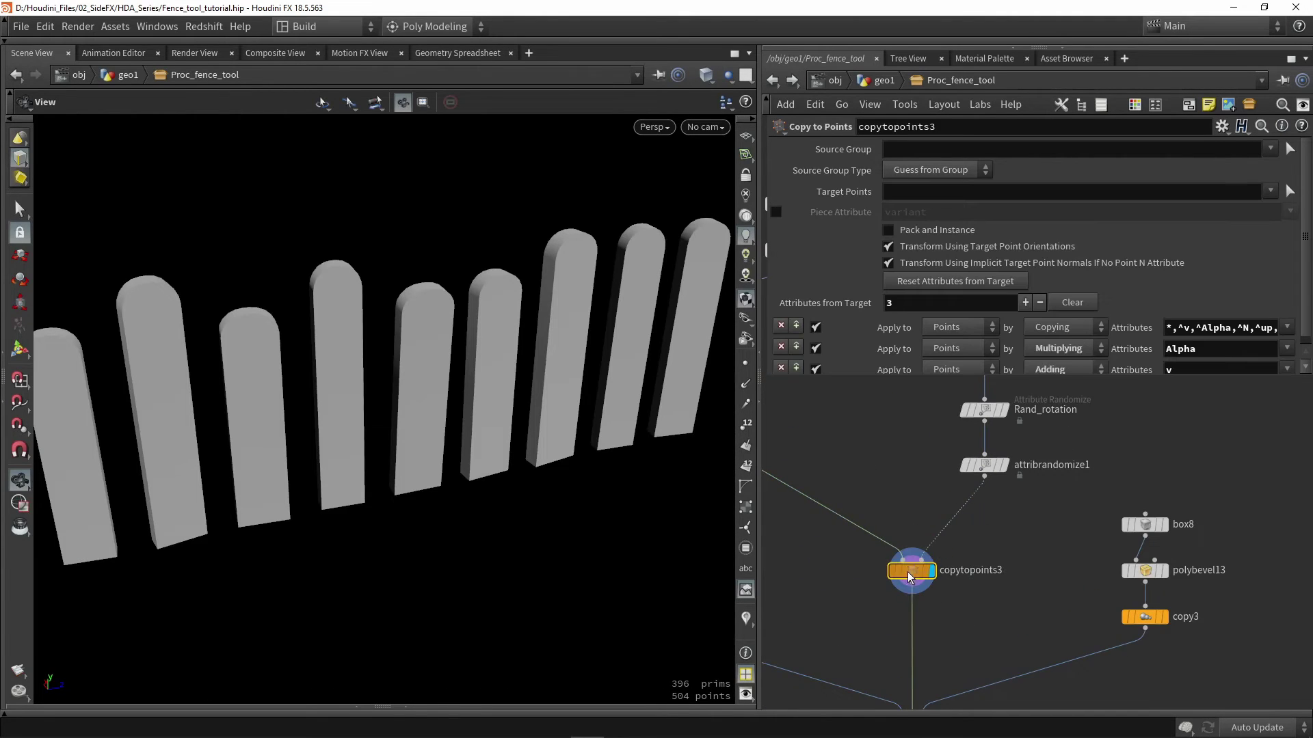
pyautogui.moveTo(923, 382); pyautogui.dragTo(896, 536, button='middle')
# Bypass the SCALE node to compare the fence without random heights, then re-enable it
pyautogui.moveTo(954, 512); pyautogui.dragTo(1043, 526)
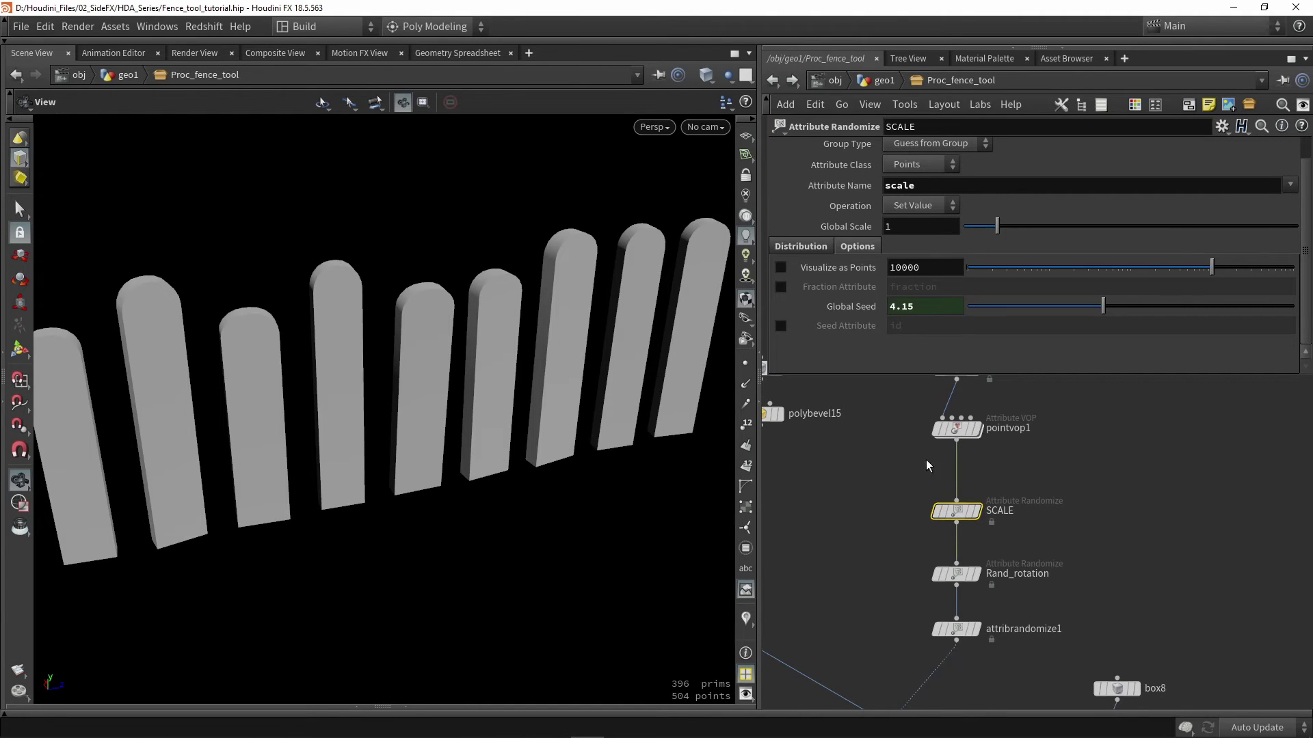
pyautogui.click(939, 514)
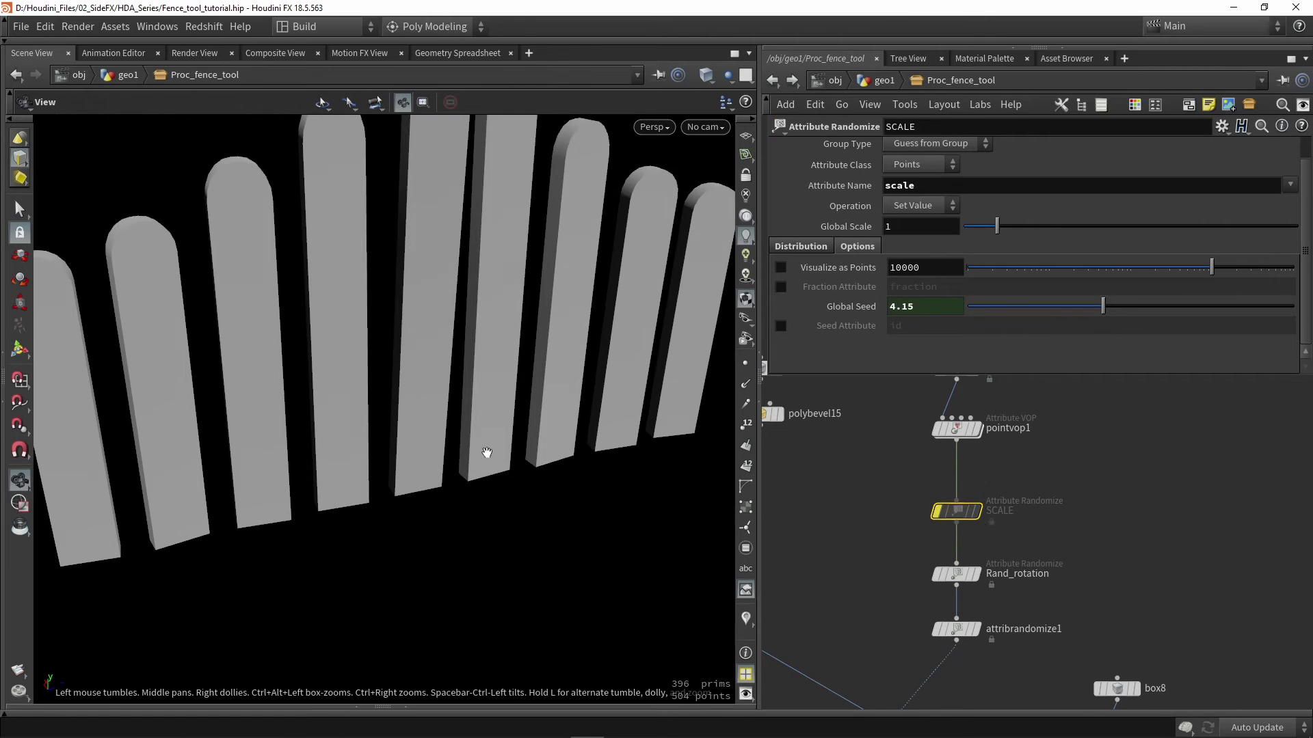
pyautogui.moveTo(439, 445); pyautogui.dragTo(404, 470)
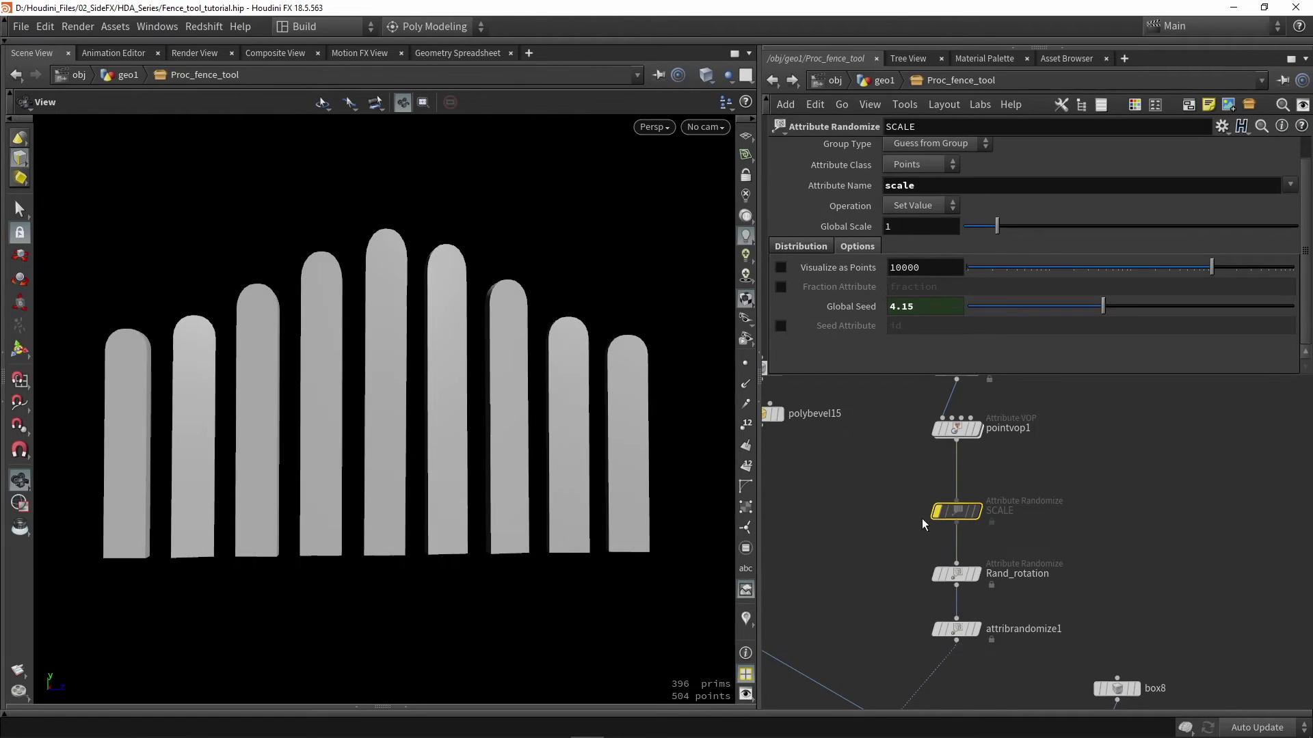
pyautogui.scroll(1, 930, 513)
pyautogui.click(939, 511)
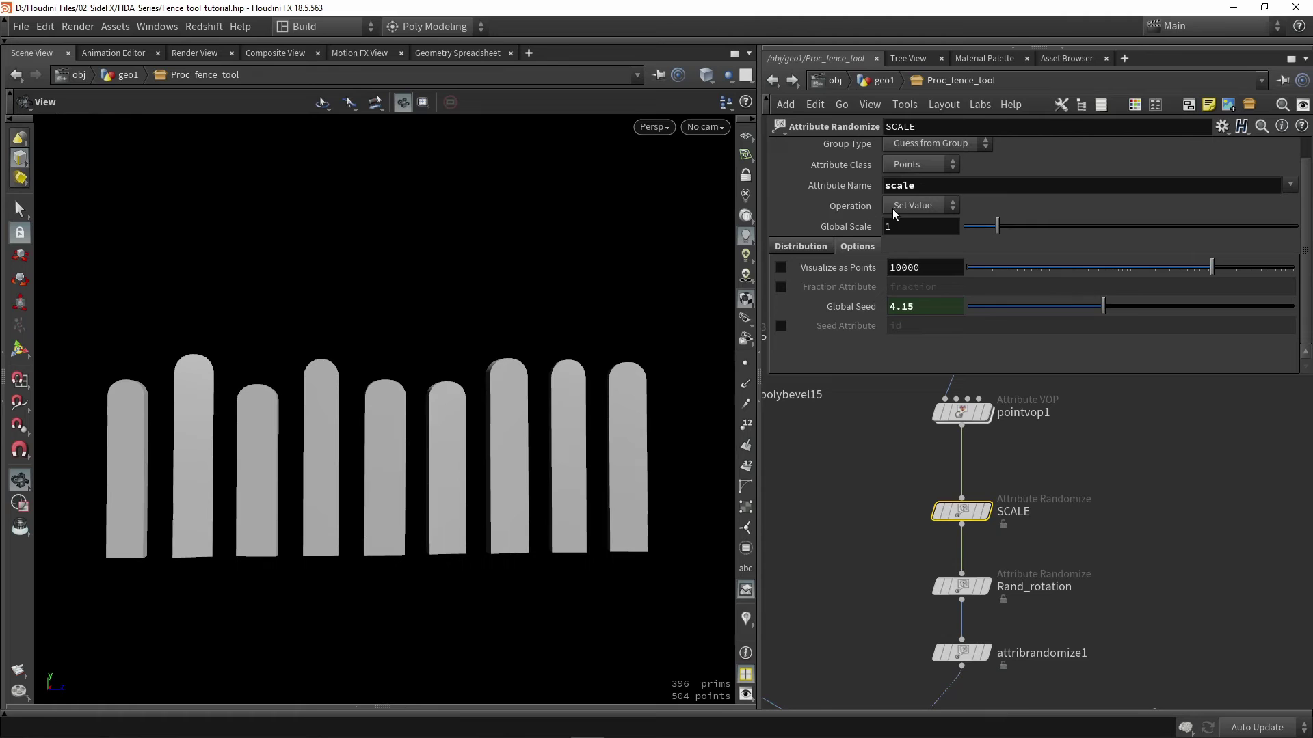
# Try Add as the SCALE operation, then keep Multiply
pyautogui.click(916, 208)
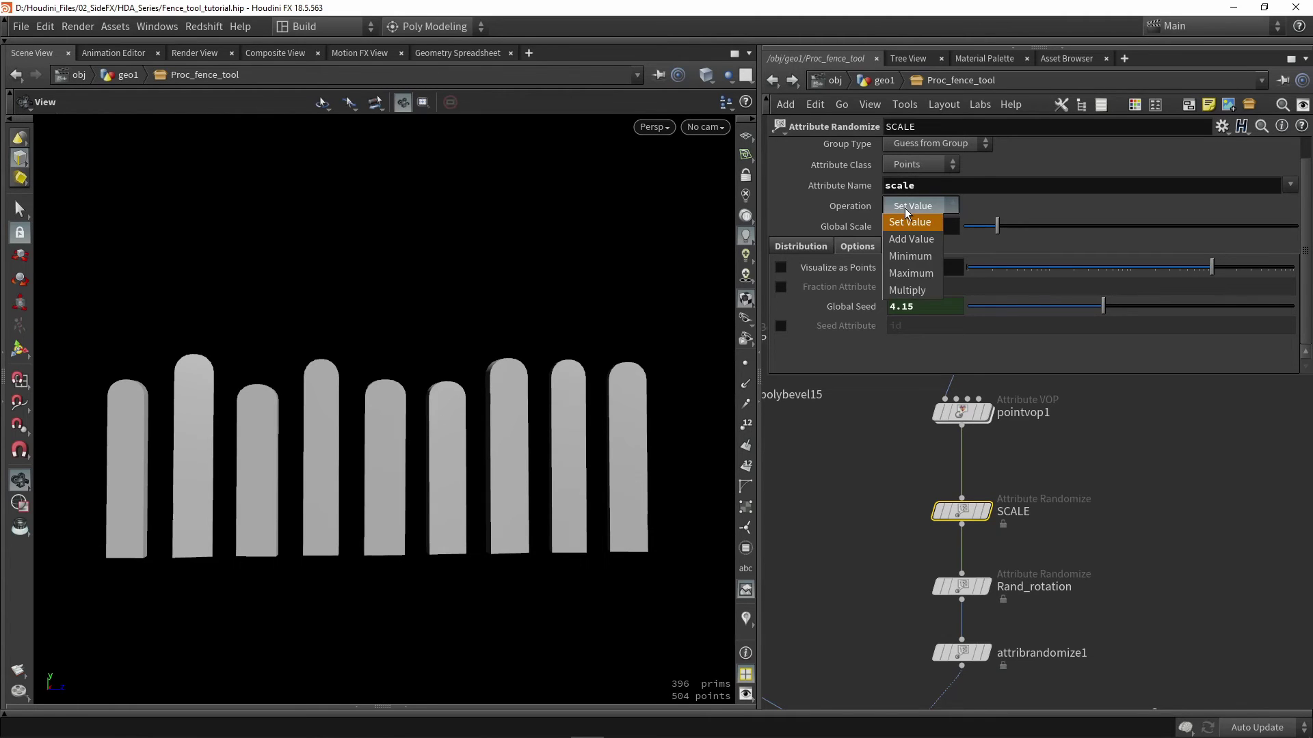
pyautogui.click(904, 239)
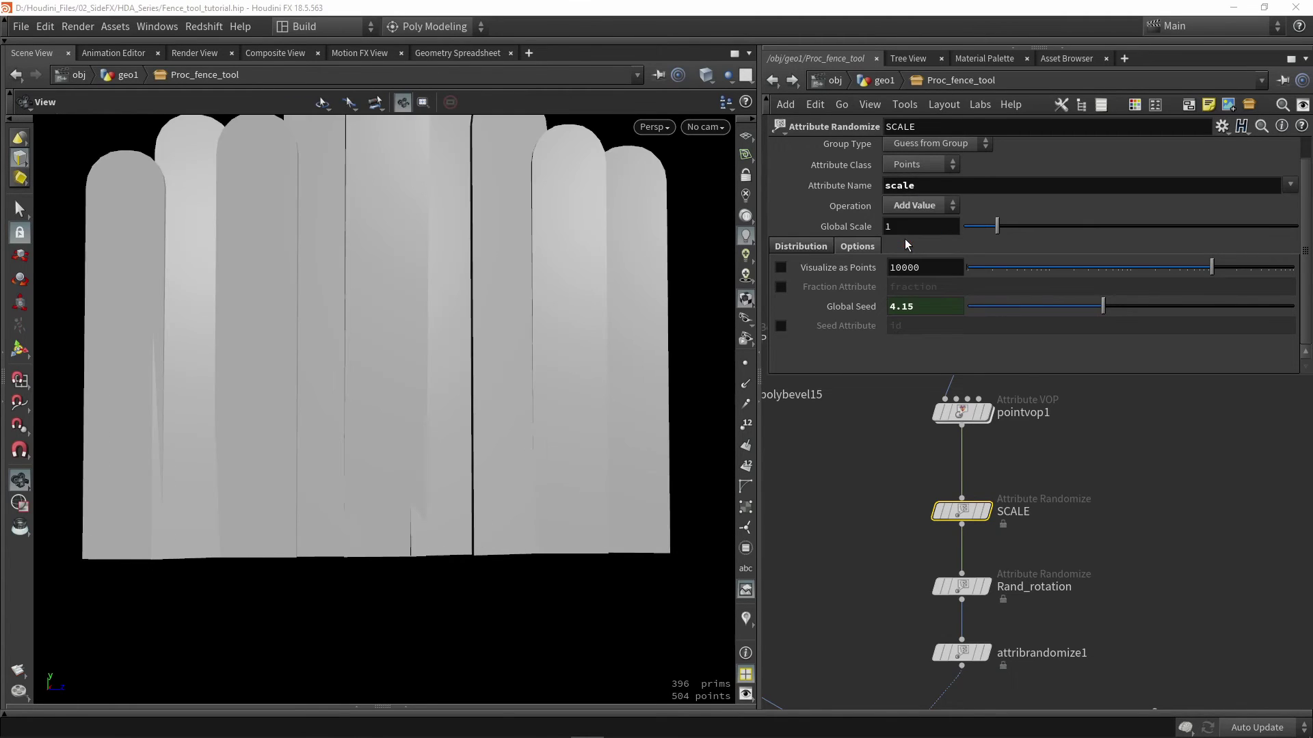
pyautogui.moveTo(513, 292); pyautogui.dragTo(542, 395, button='right')
pyautogui.click(903, 204)
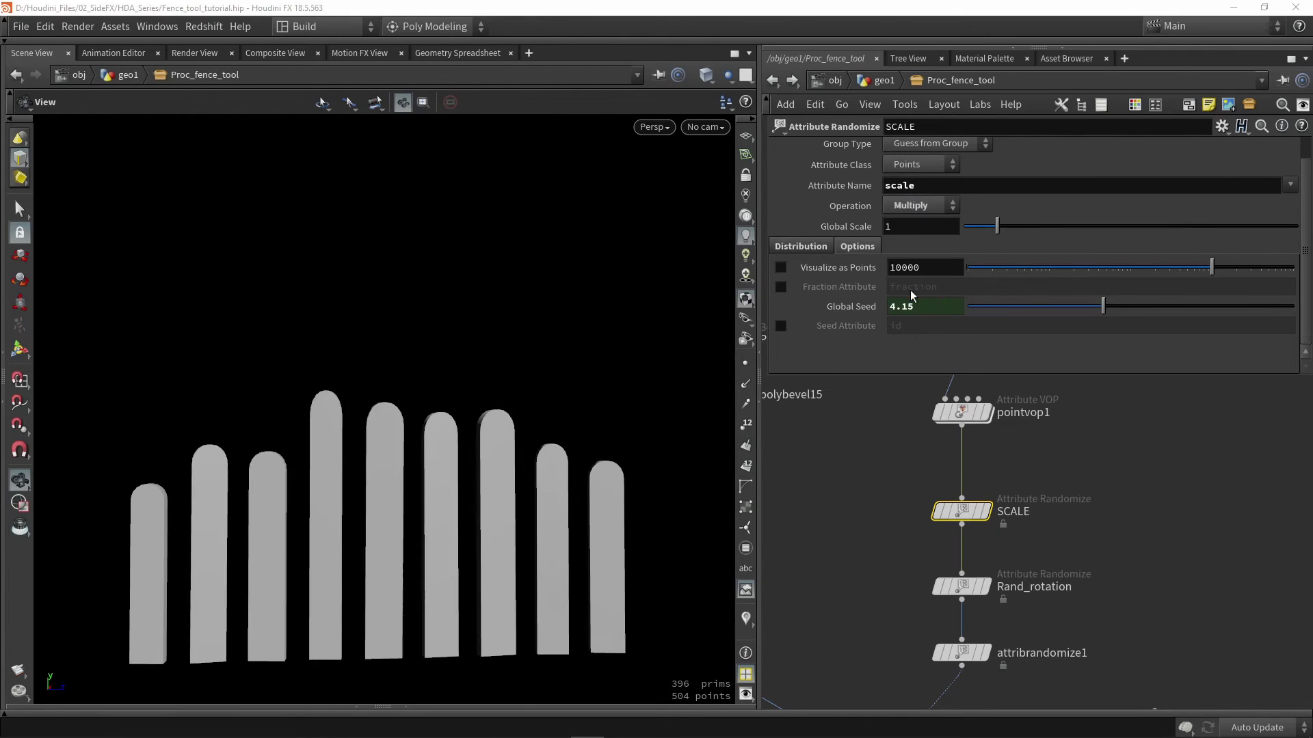
pyautogui.moveTo(533, 439); pyautogui.dragTo(472, 442)
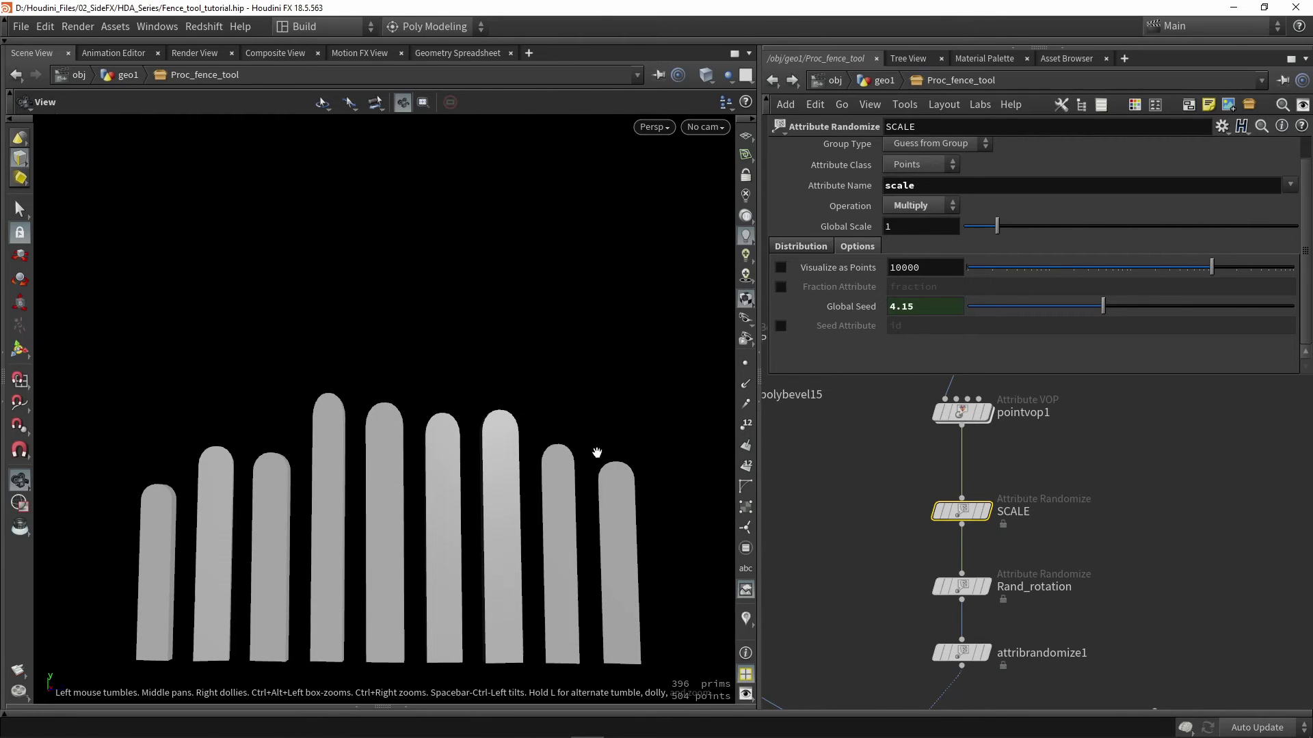
pyautogui.moveTo(550, 441)
pyautogui.mouseDown()
pyautogui.moveTo(566, 460)
pyautogui.moveTo(575, 452)
pyautogui.mouseUp()
pyautogui.click(910, 204)
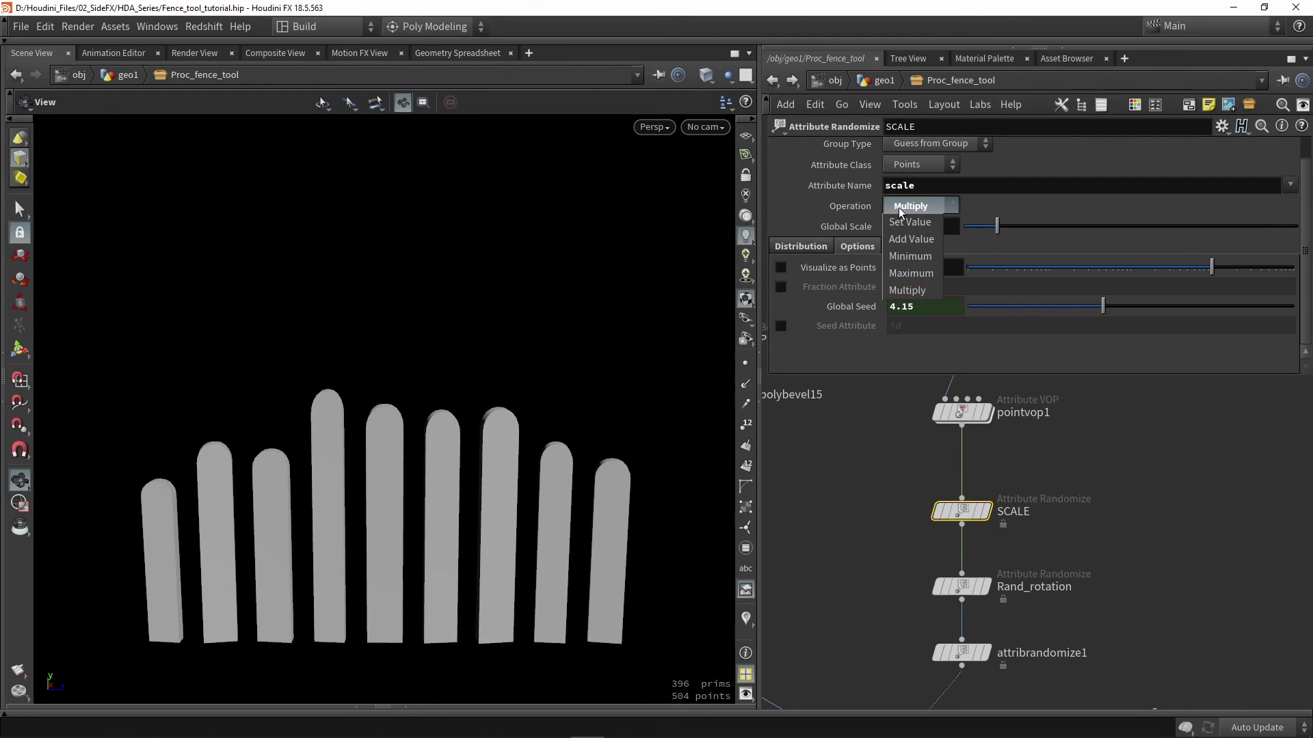
pyautogui.click(852, 510)
pyautogui.moveTo(863, 503); pyautogui.dragTo(863, 572, button='middle')
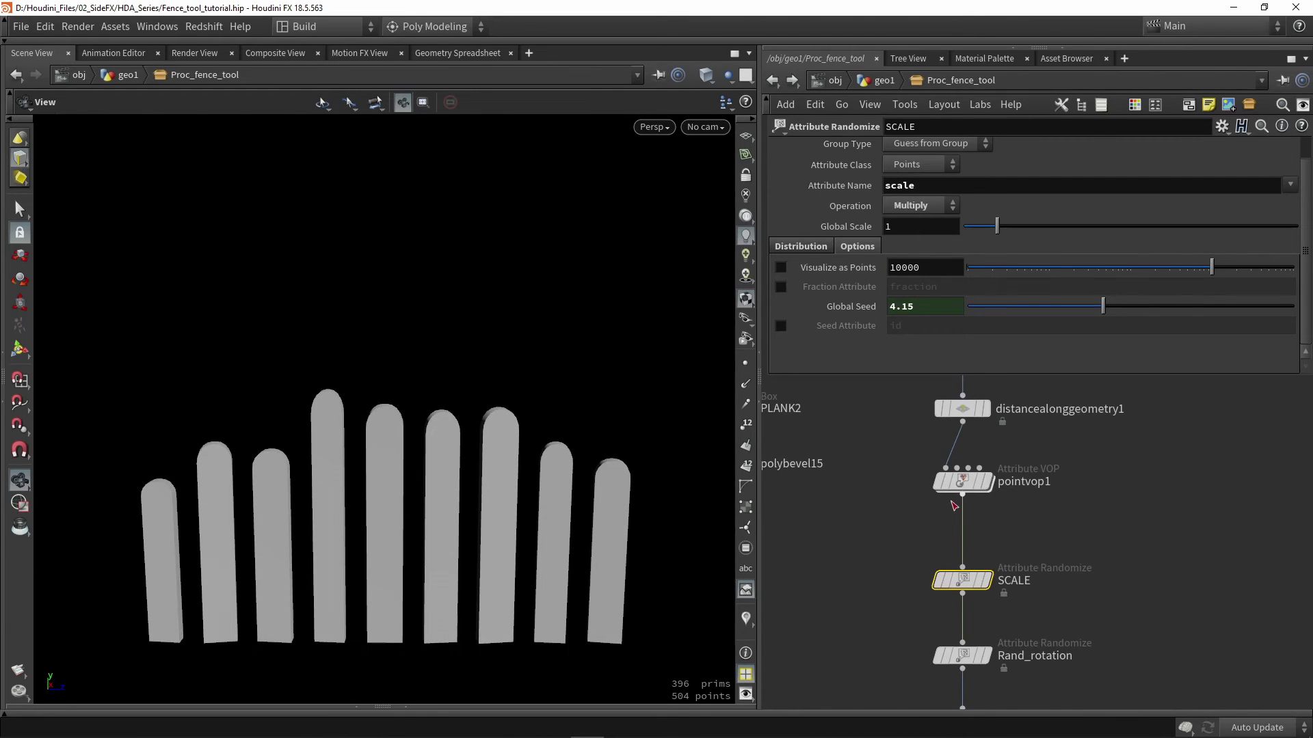
# Test a taller pointvop1 Base_height, then undo it back to 0.6
pyautogui.click(962, 482)
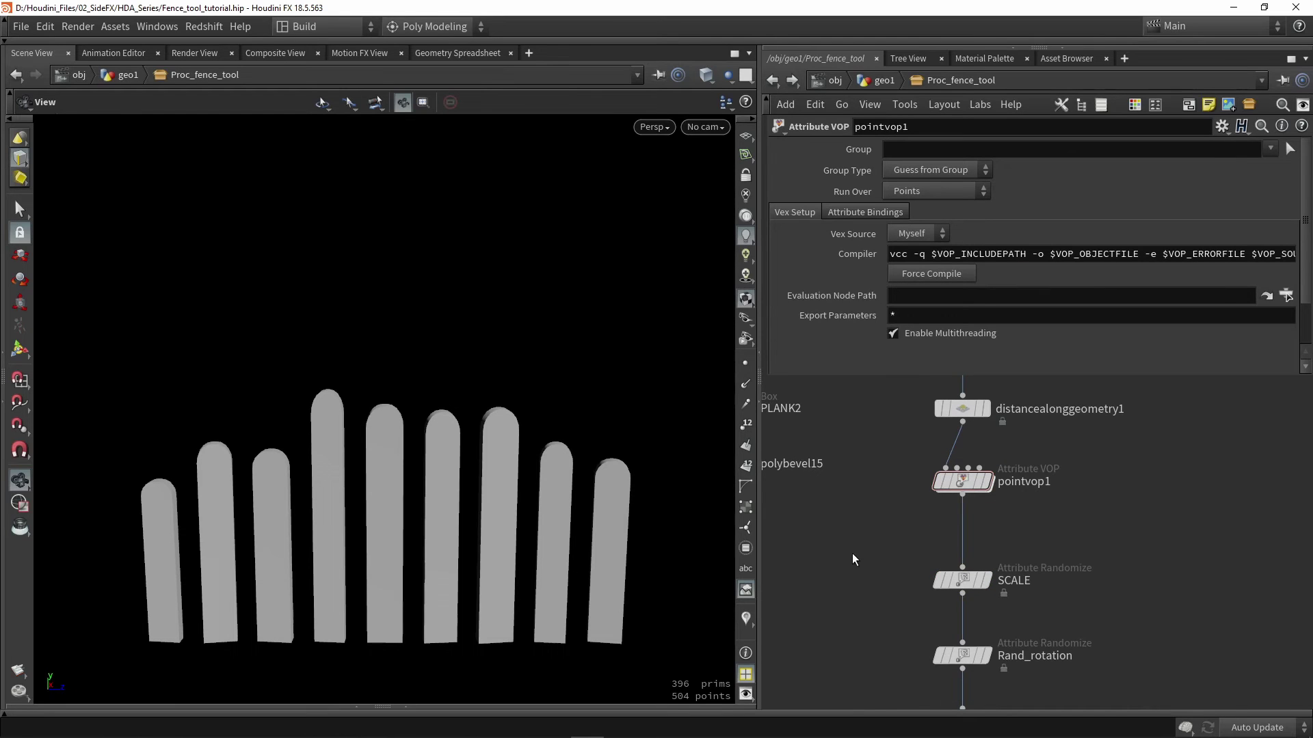
pyautogui.click(968, 483)
pyautogui.scroll(-3, 933, 349)
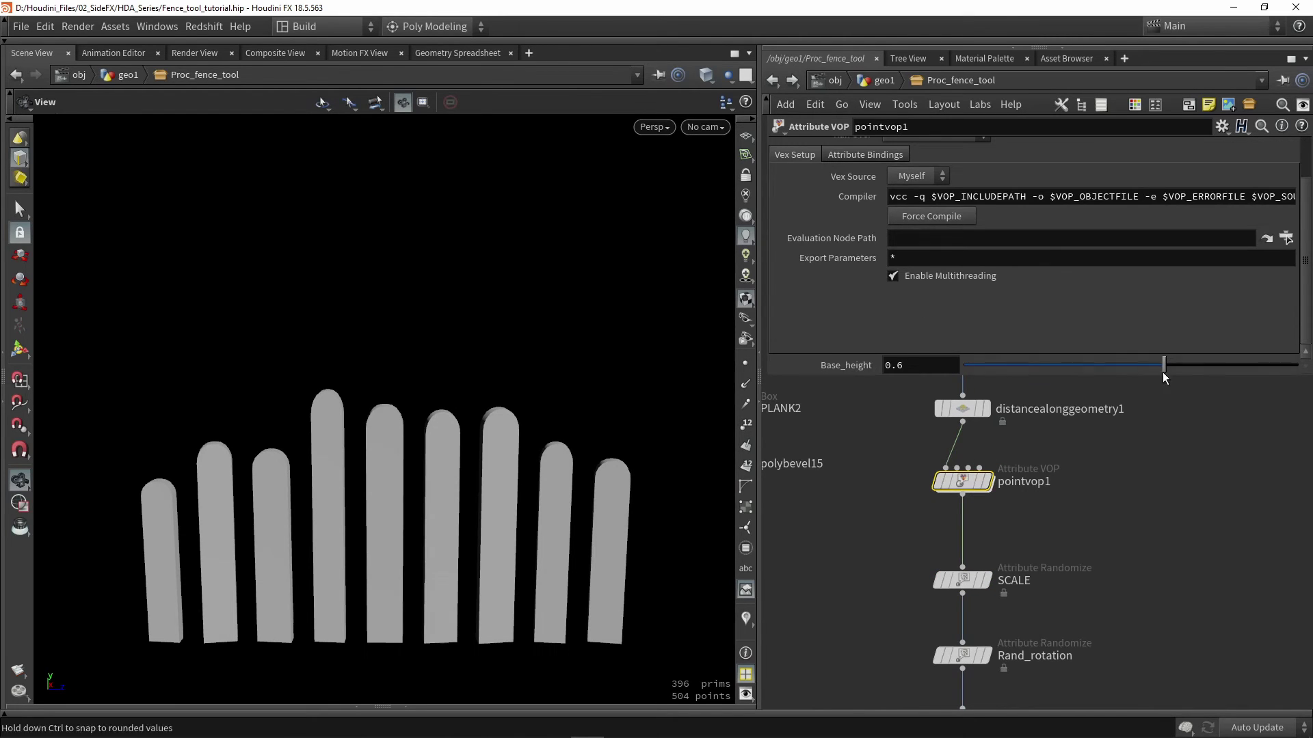
pyautogui.moveTo(1164, 365); pyautogui.dragTo(1025, 386)
pyautogui.hotkey('ctrl', 'z')
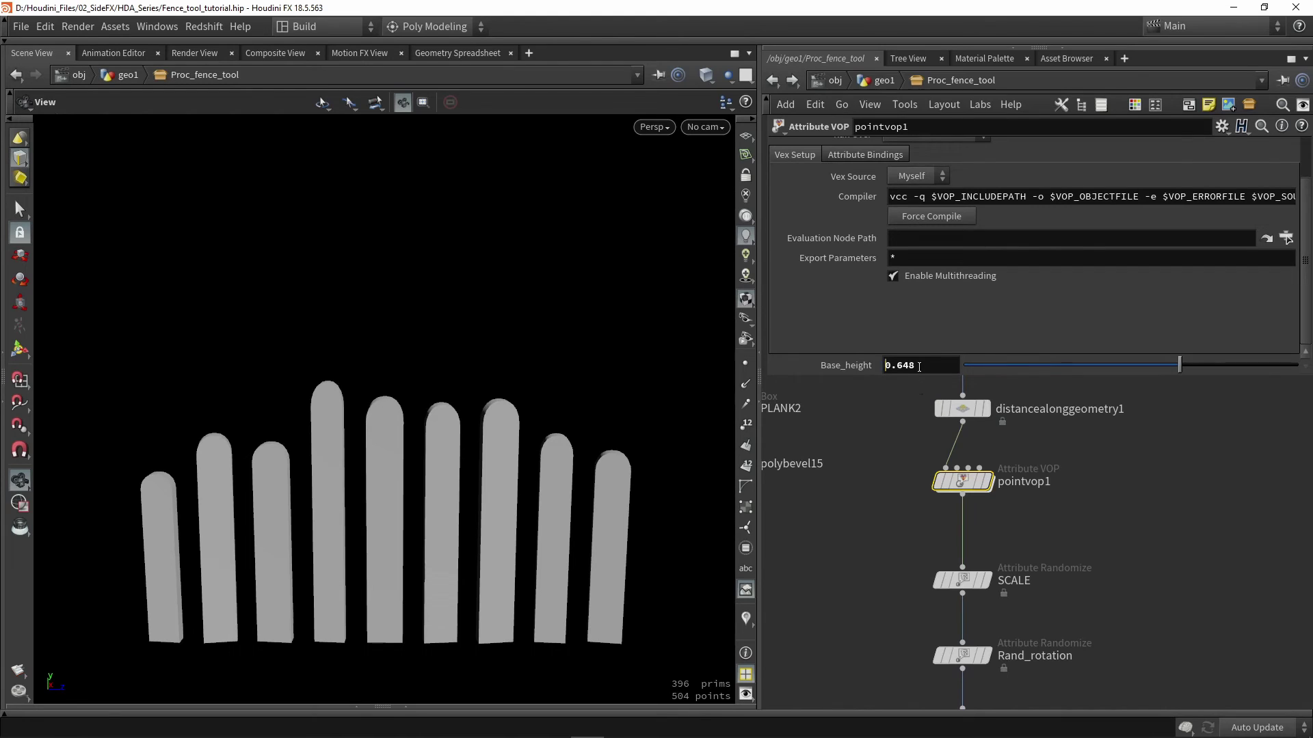
# Lower the first key of distancealonggeometry1's Remap ramp to shorten the left planks
pyautogui.moveTo(856, 448); pyautogui.dragTo(844, 542, button='middle')
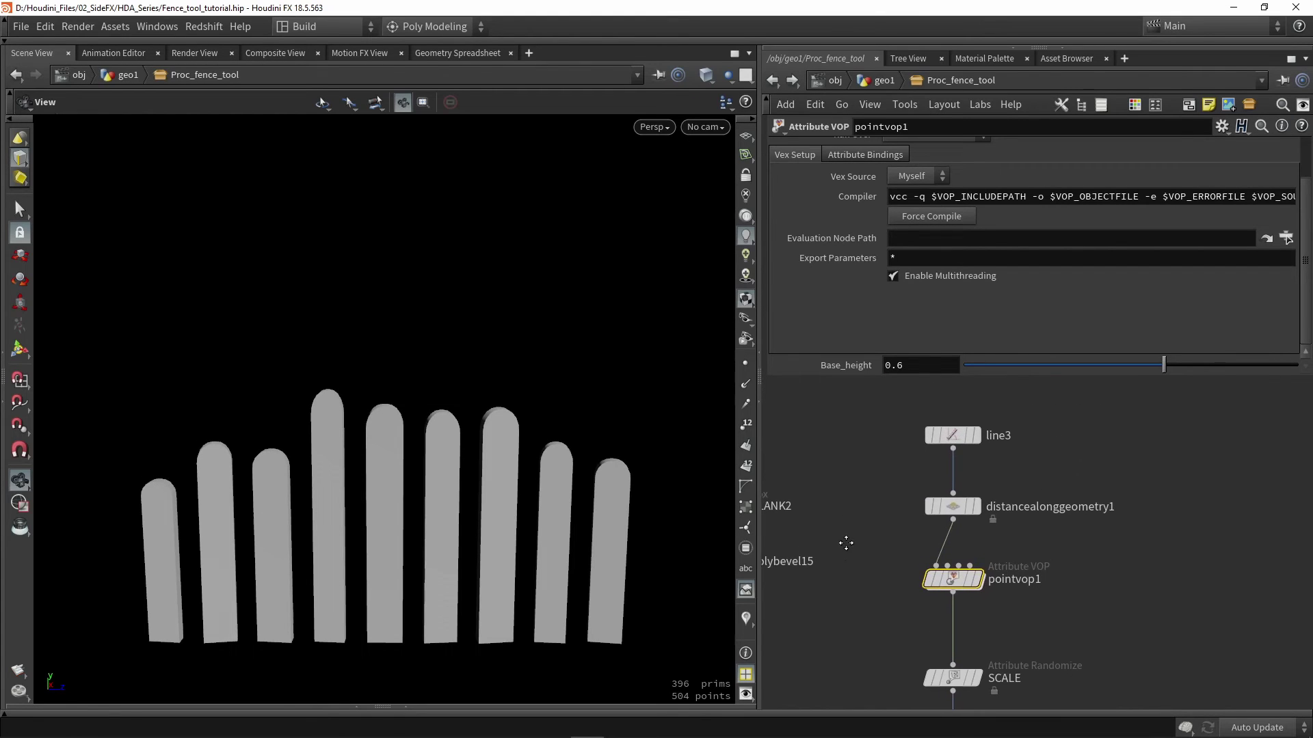
pyautogui.click(950, 509)
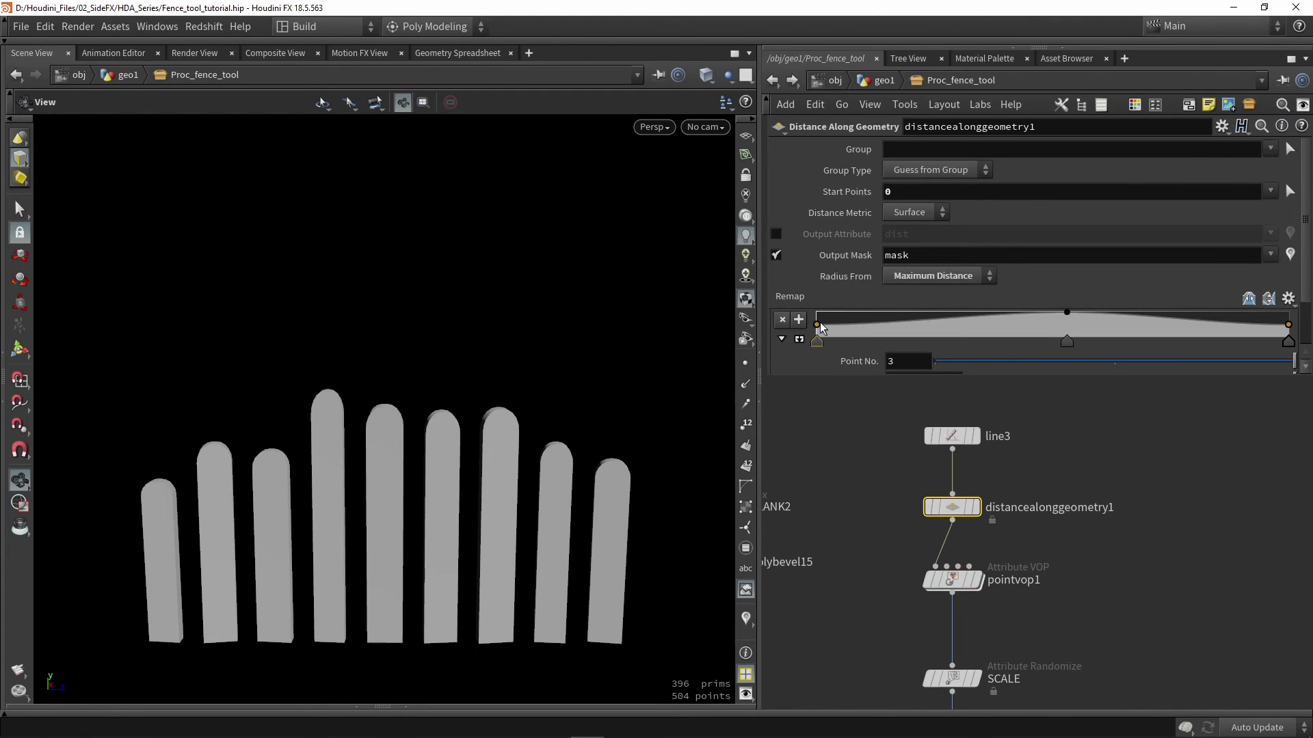
pyautogui.moveTo(818, 324)
pyautogui.mouseDown()
pyautogui.moveTo(816, 344)
pyautogui.moveTo(814, 302)
pyautogui.moveTo(817, 341)
pyautogui.moveTo(816, 329)
pyautogui.mouseUp()
pyautogui.scroll(-2, 1069, 447)
pyautogui.scroll(-2, 1069, 448)
pyautogui.scroll(-1, 1080, 483)
pyautogui.scroll(-1, 1080, 482)
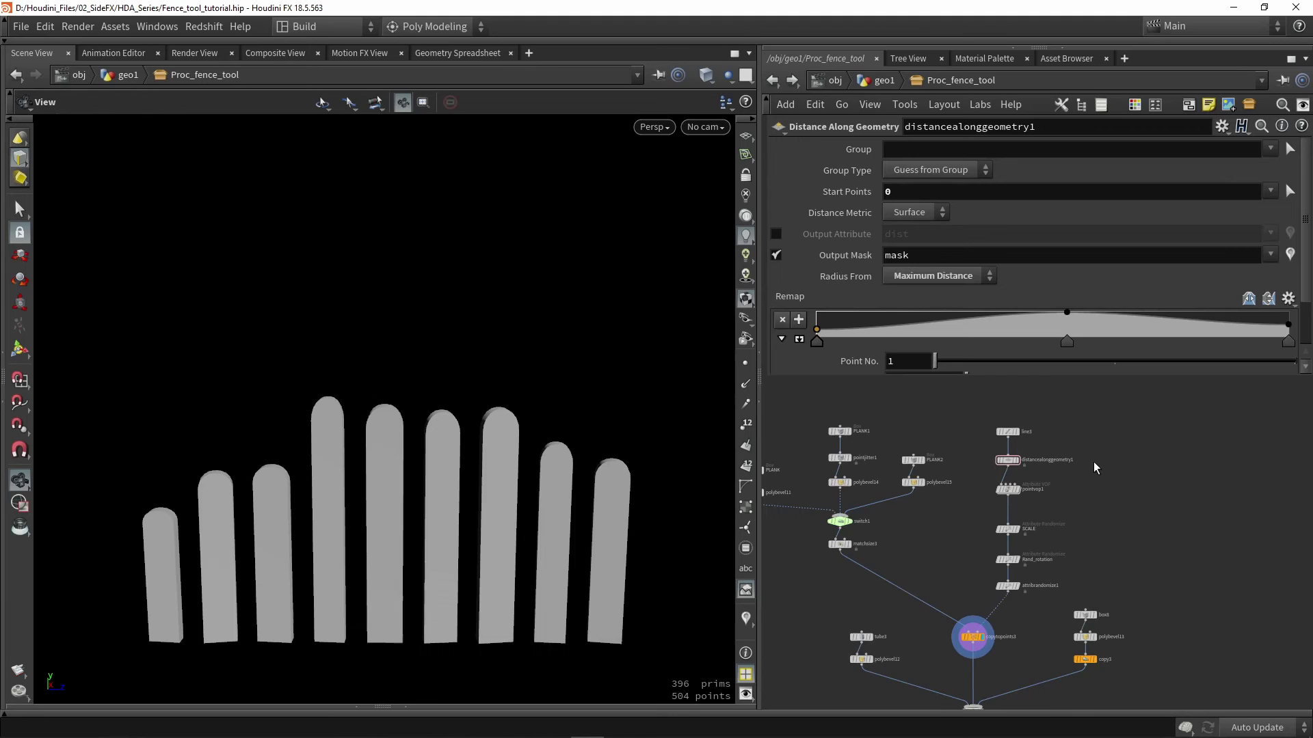
pyautogui.scroll(3, 943, 460)
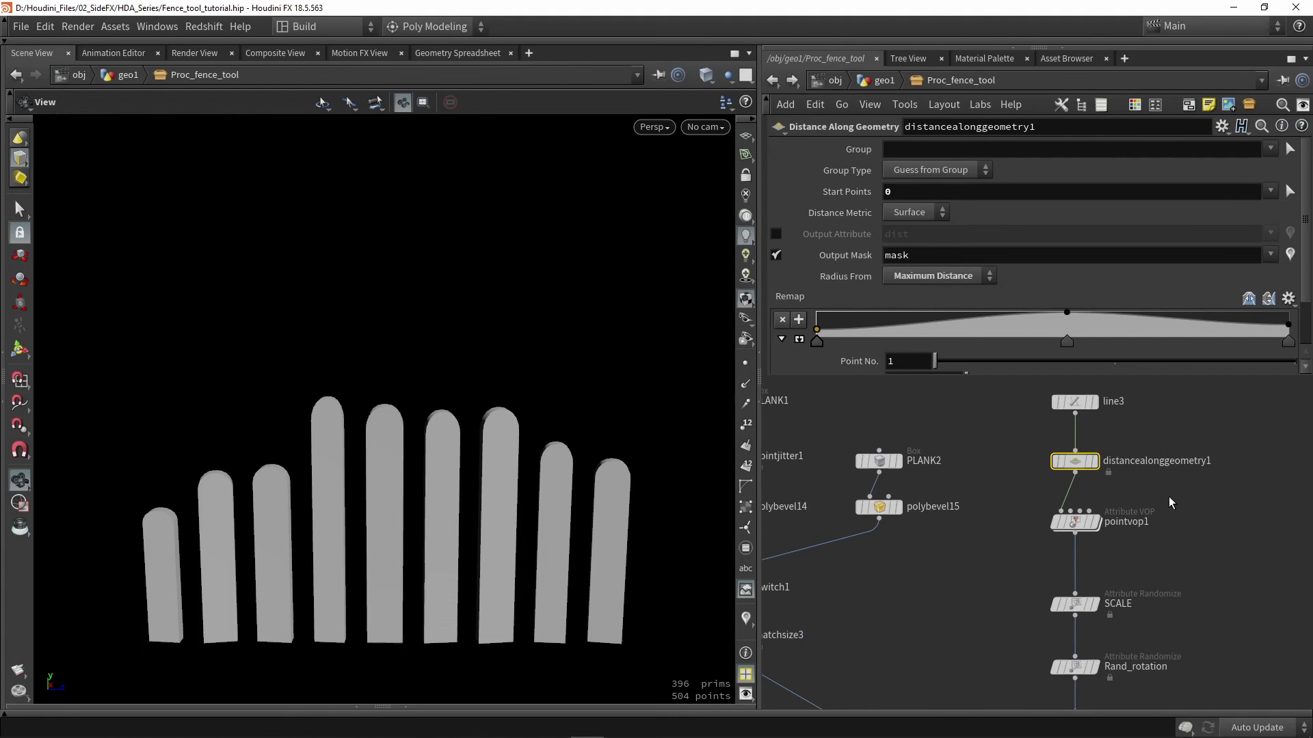
# Open Edit Asset Properties for Proc_fence_tool from the Assets menu
pyautogui.click(115, 28)
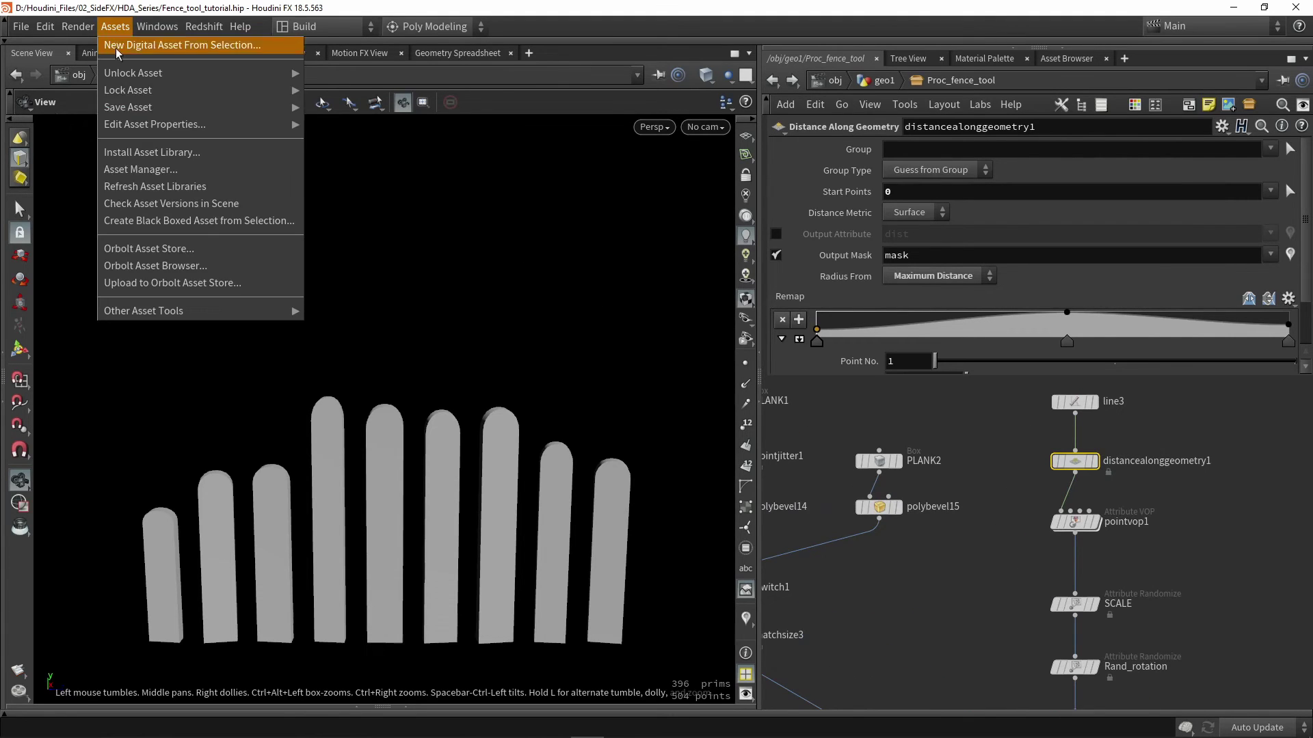
pyautogui.moveTo(298, 129)
pyautogui.click(337, 142)
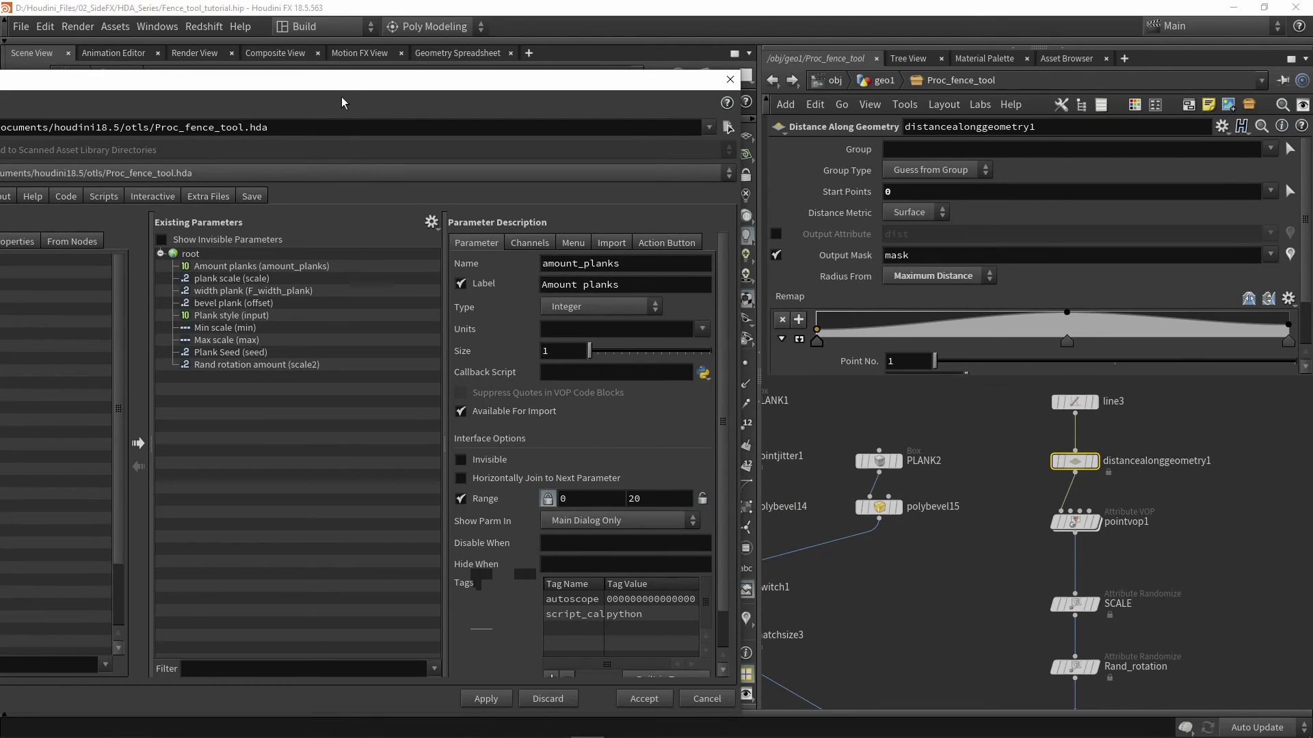
pyautogui.moveTo(341, 83); pyautogui.dragTo(274, 53)
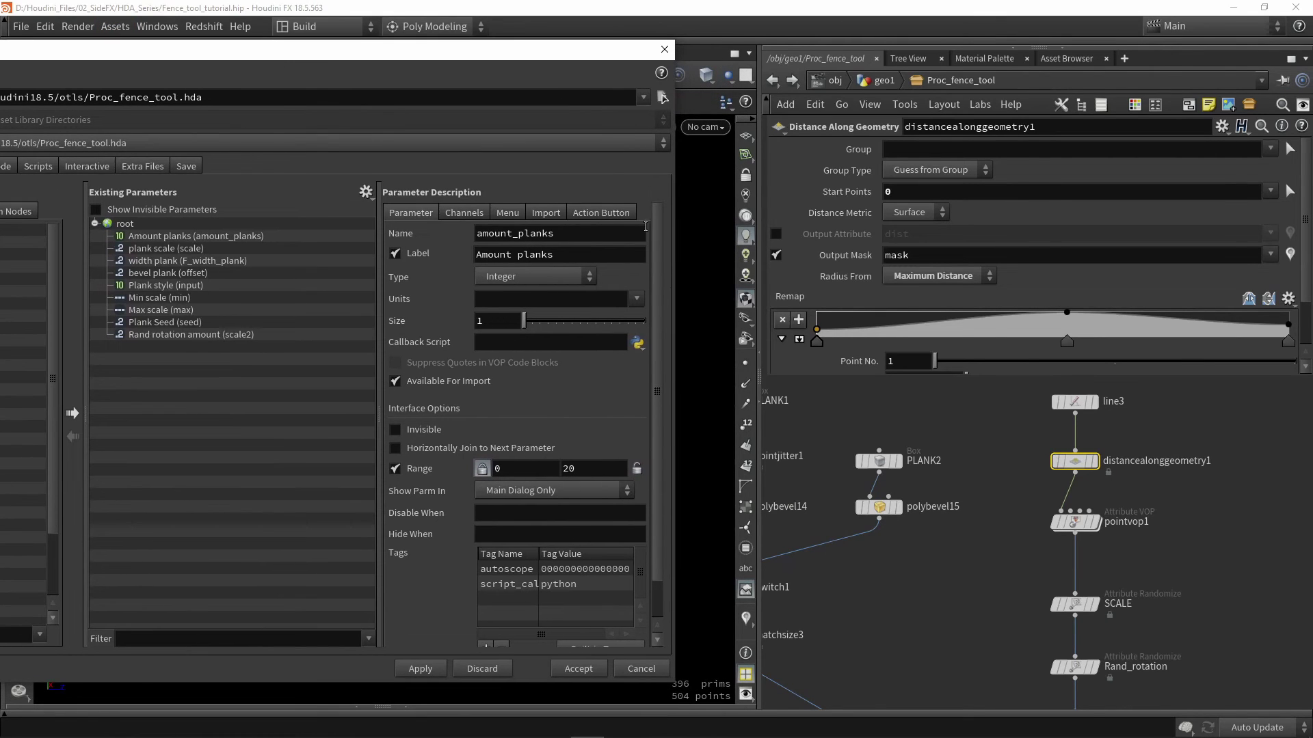
# Promote the Remap ramp into Existing Parameters, label it Scale plank ramp, and apply
pyautogui.click(797, 304)
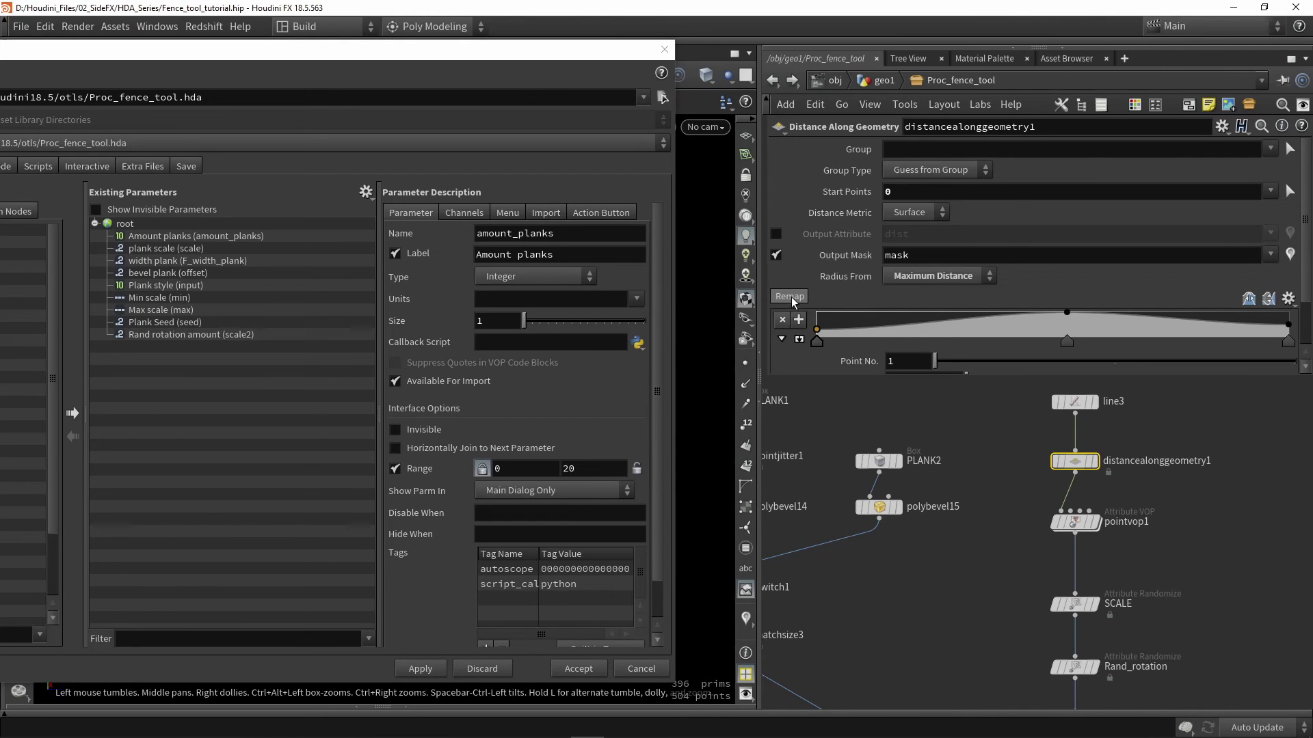
pyautogui.moveTo(793, 301); pyautogui.dragTo(186, 377)
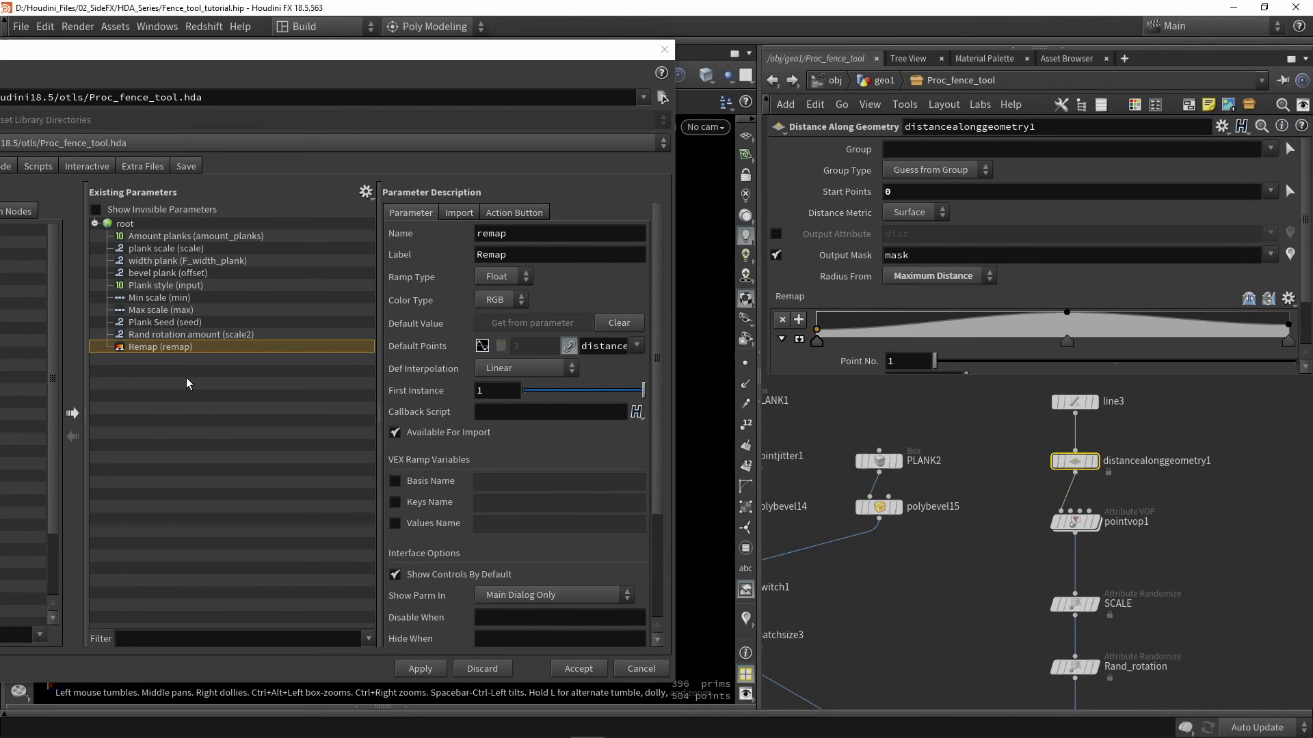
pyautogui.doubleClick(491, 255)
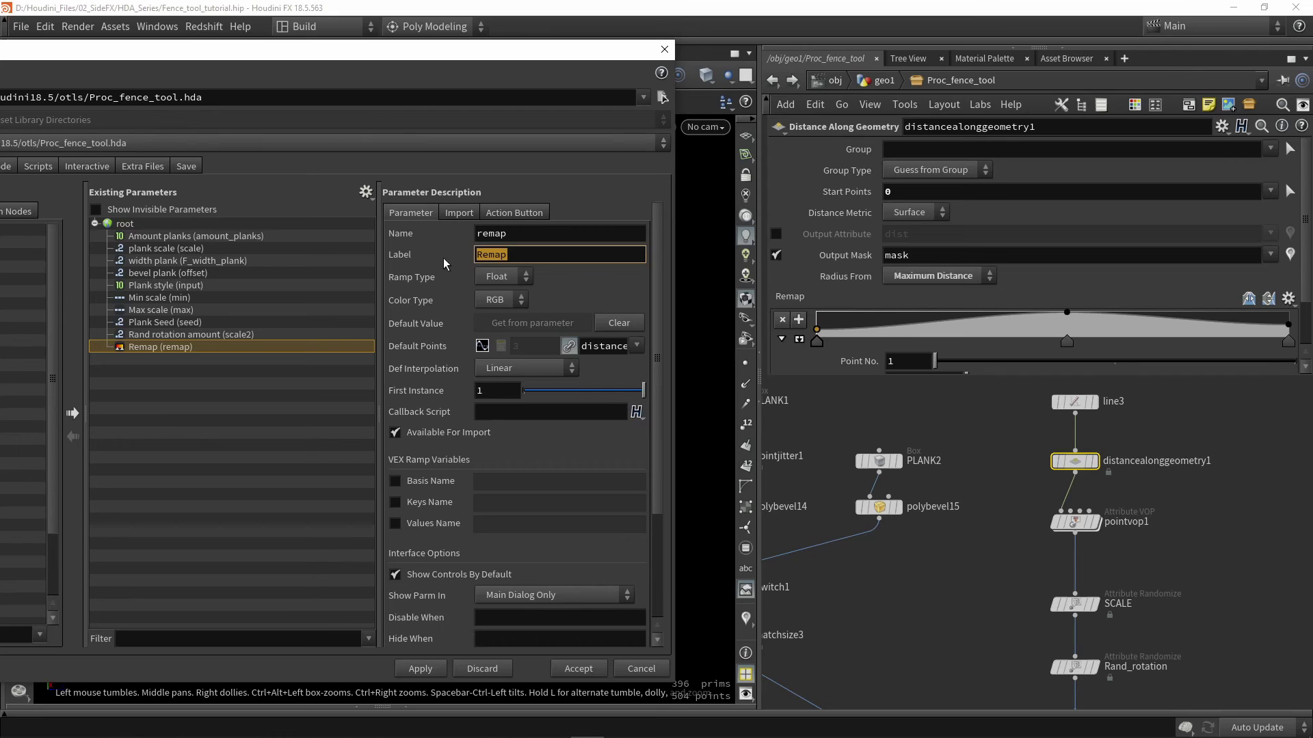
pyautogui.write('Scale pla')
pyautogui.press('BackSpace')
pyautogui.press('BackSpace')
pyautogui.press('BackSpace')
pyautogui.write('plank ramp')
pyautogui.press('Return')
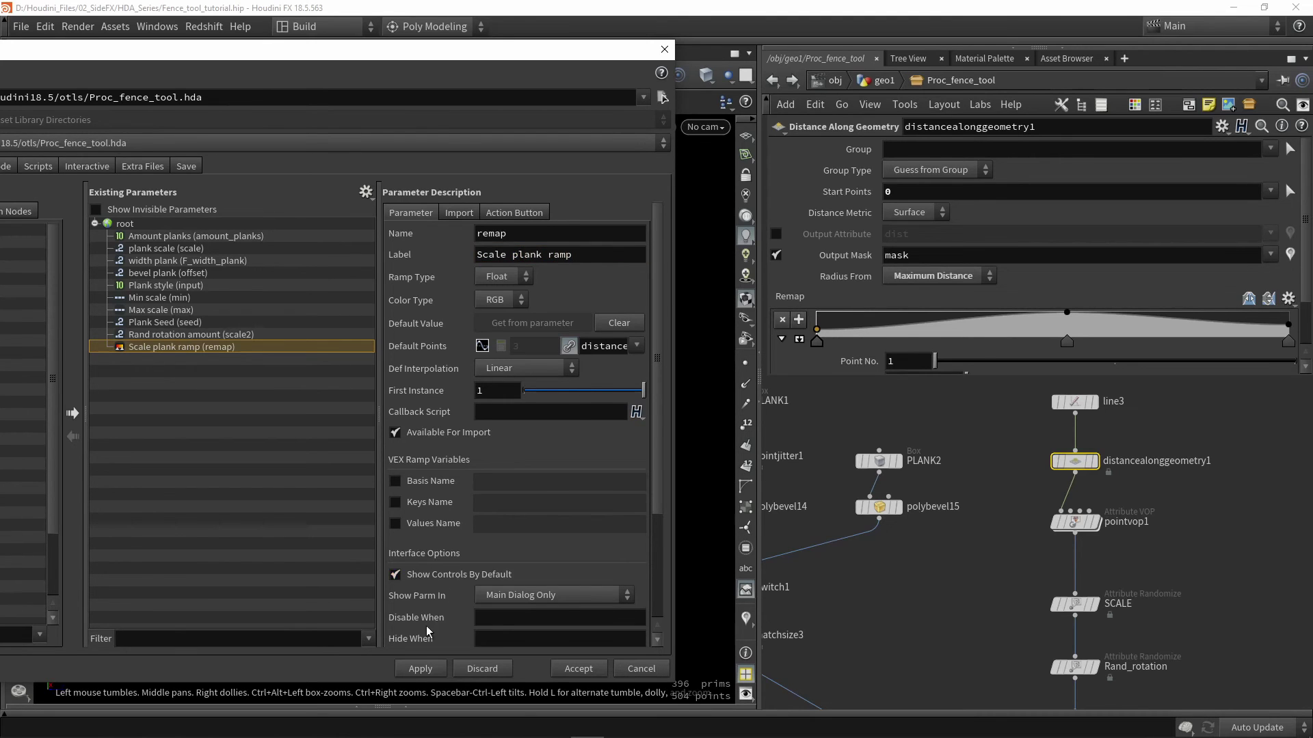
pyautogui.click(413, 670)
# Go up to geo1 and inspect the Scale plank ramp's point controls
pyautogui.click(875, 81)
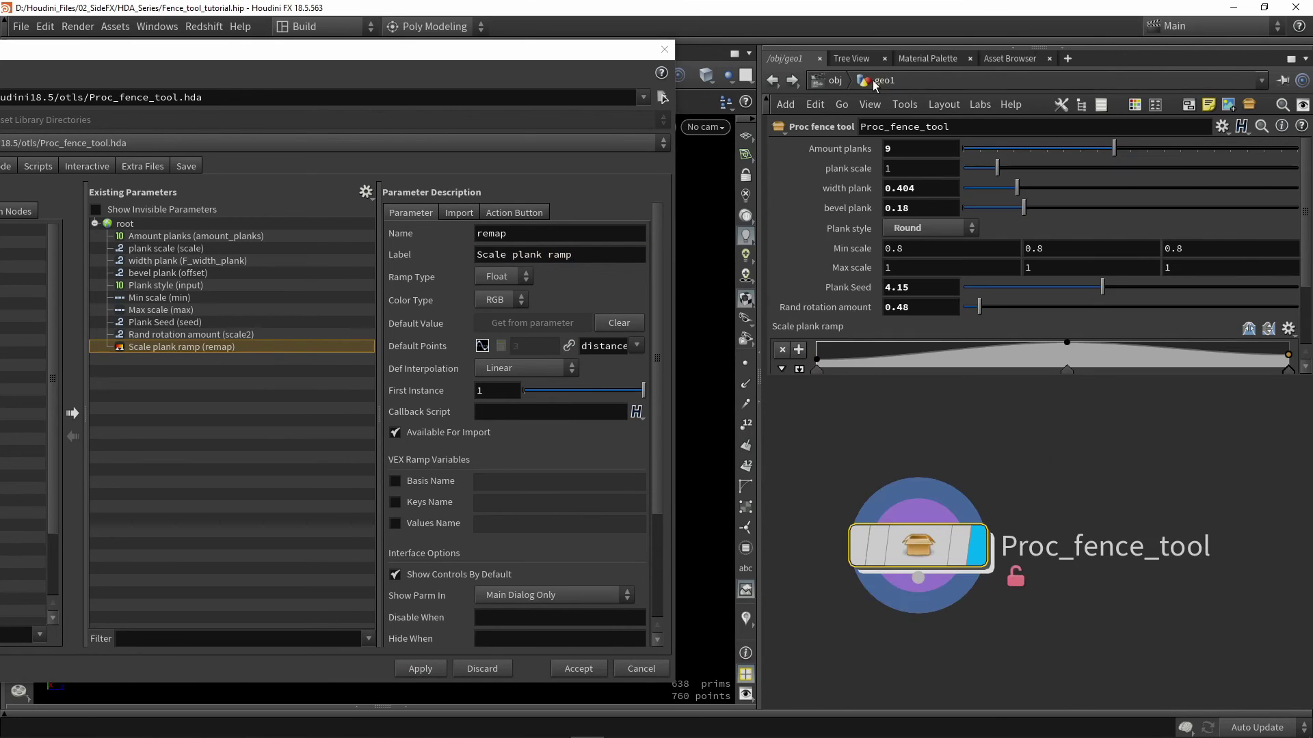
pyautogui.scroll(-3, 848, 278)
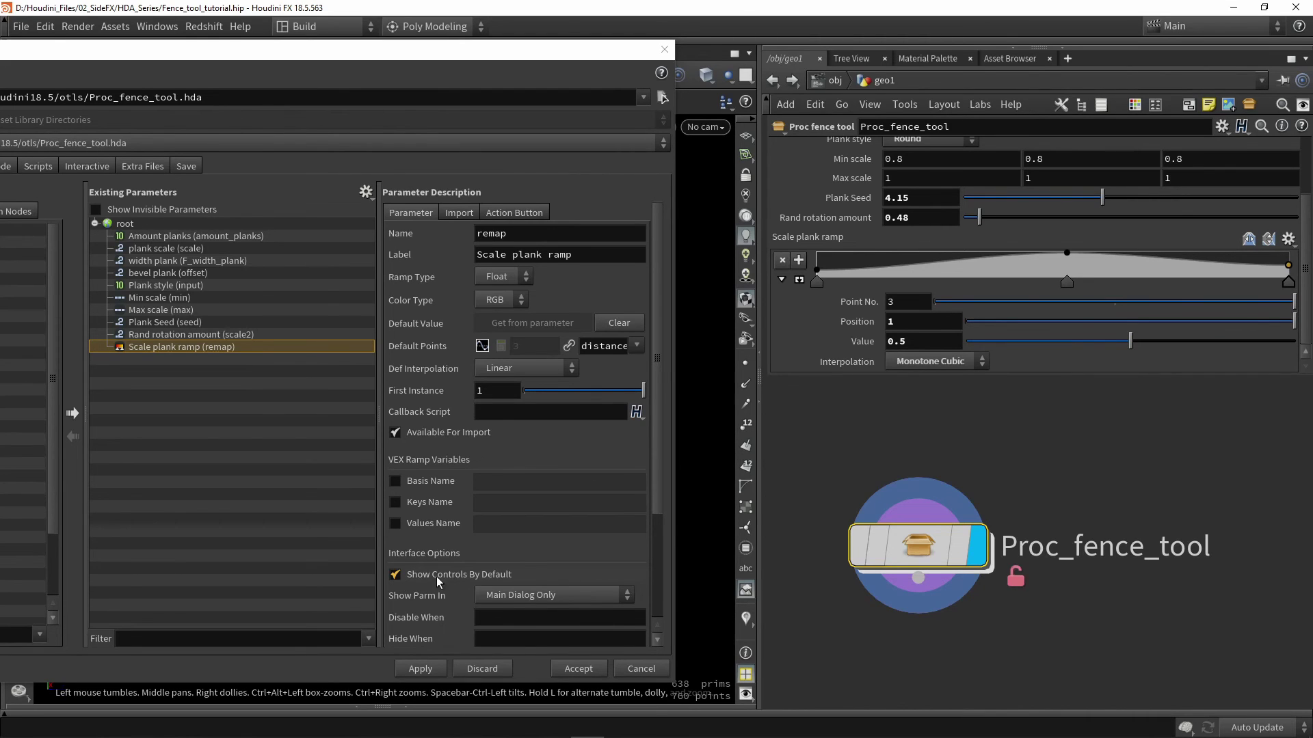
pyautogui.click(782, 281)
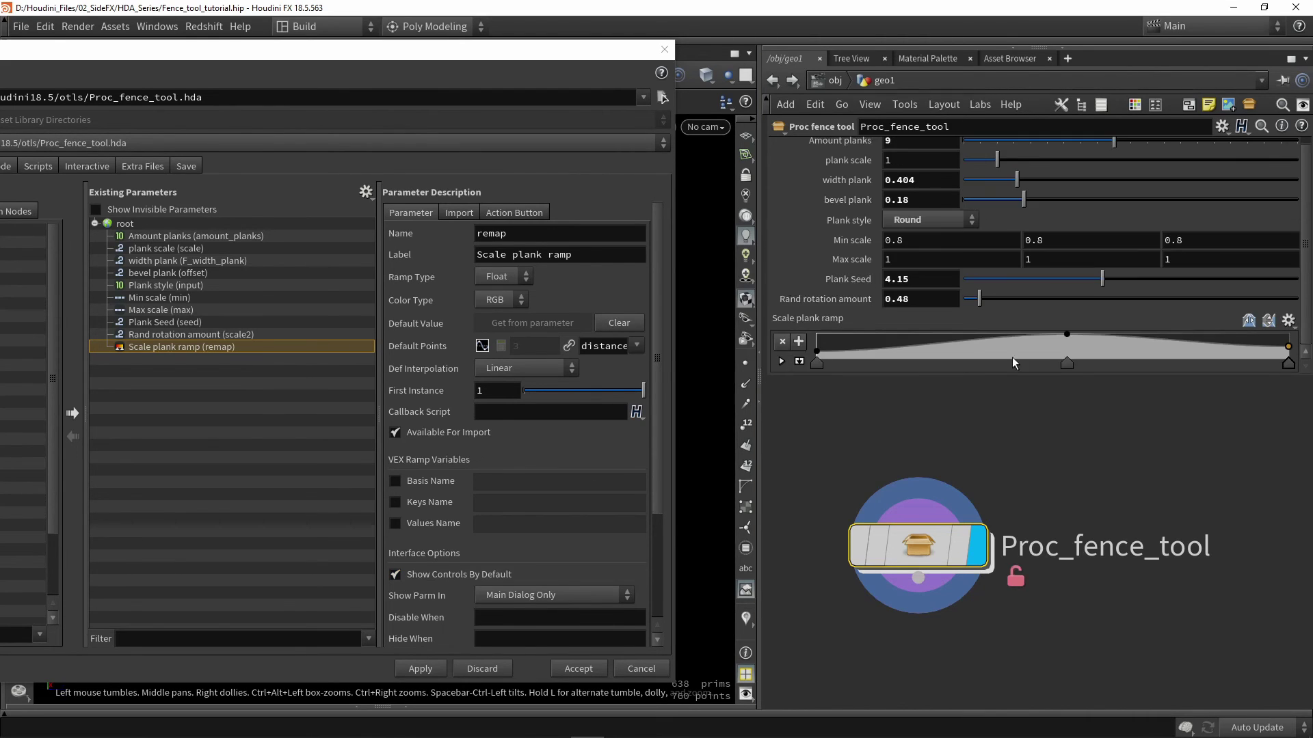
pyautogui.click(780, 362)
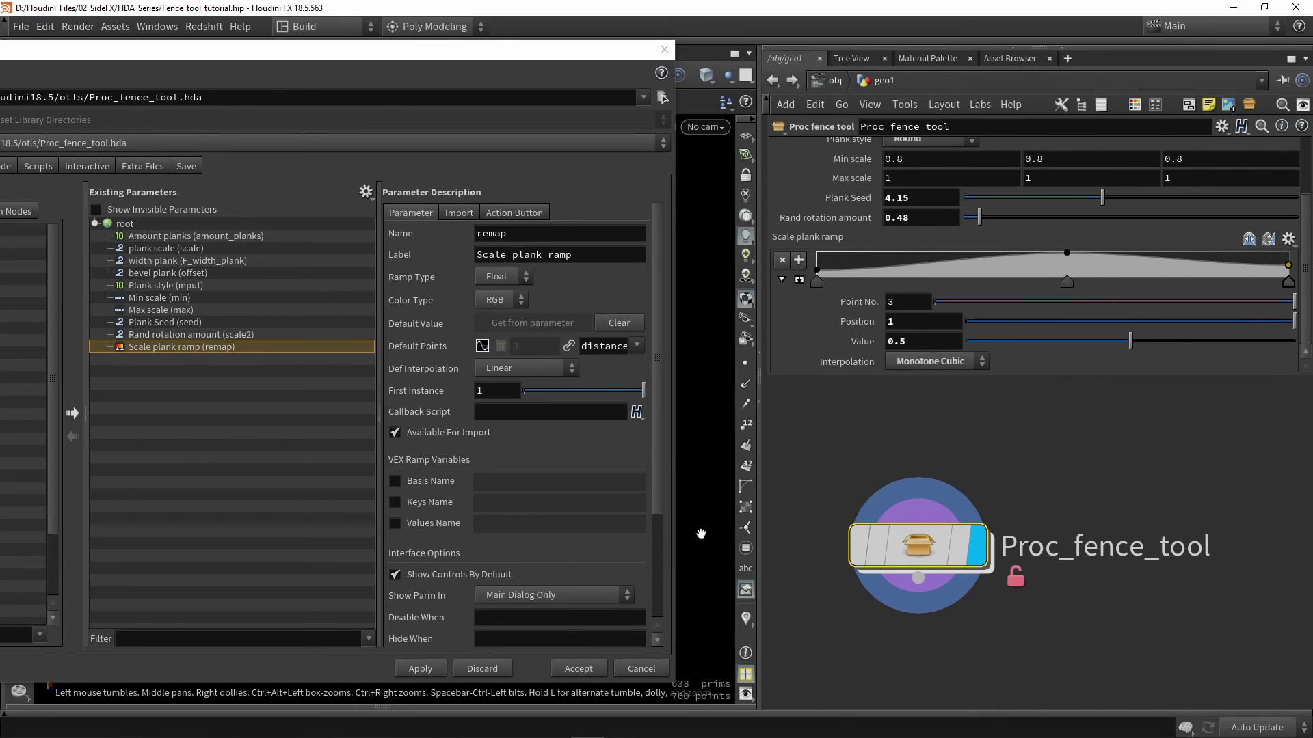
# Uncheck Show Controls By Default for the ramp, apply, and verify it collapses
pyautogui.click(396, 575)
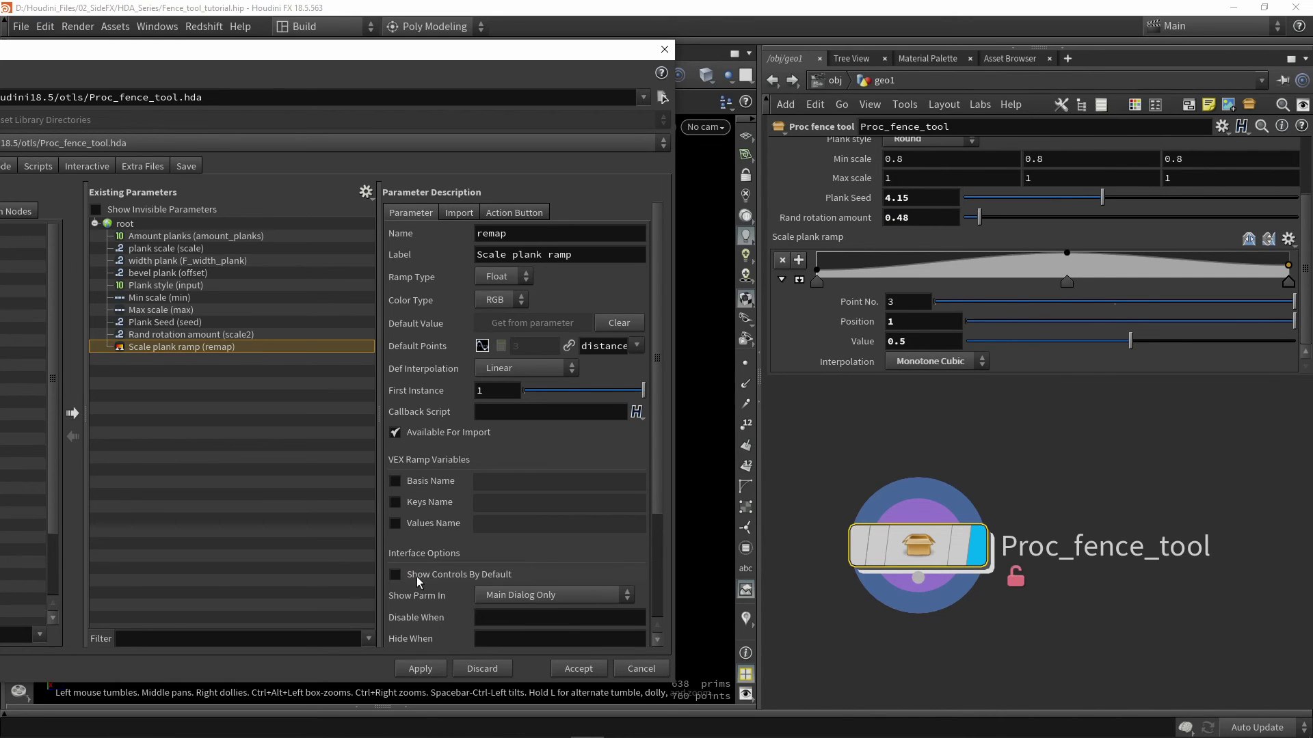
pyautogui.click(425, 669)
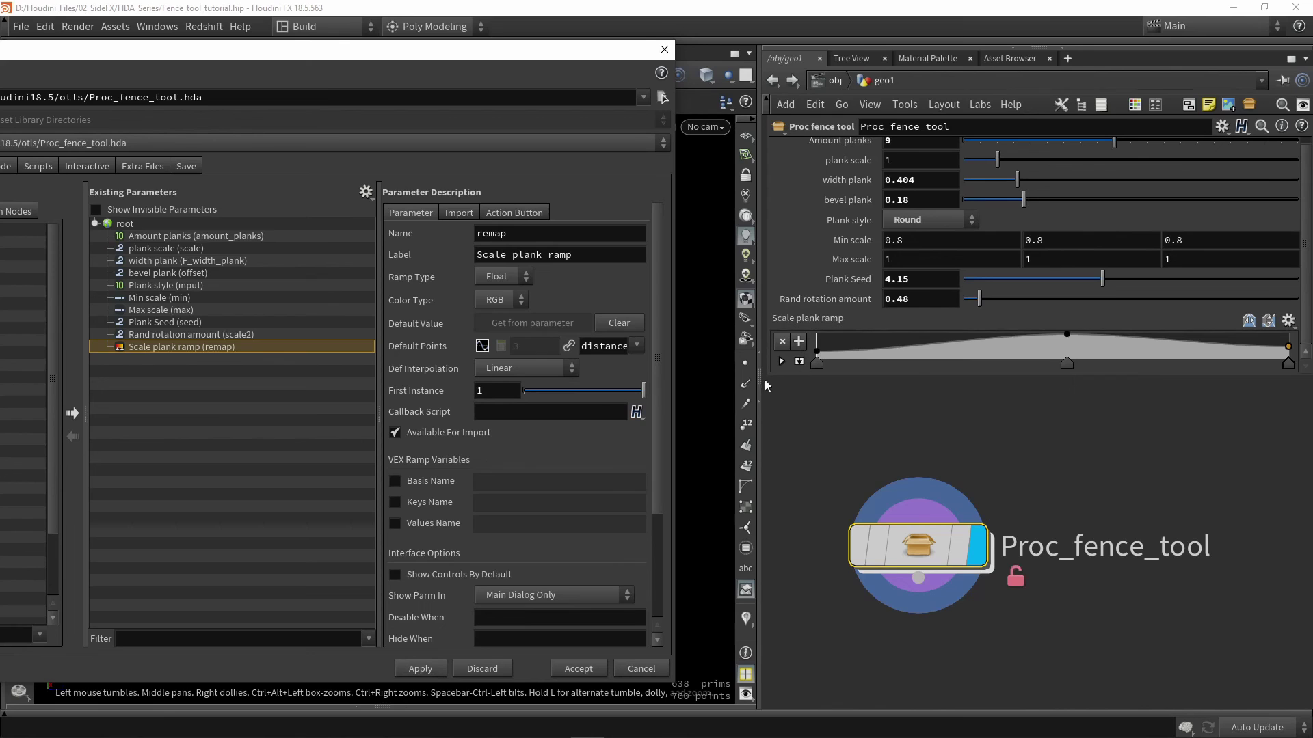
pyautogui.moveTo(769, 378); pyautogui.dragTo(782, 441)
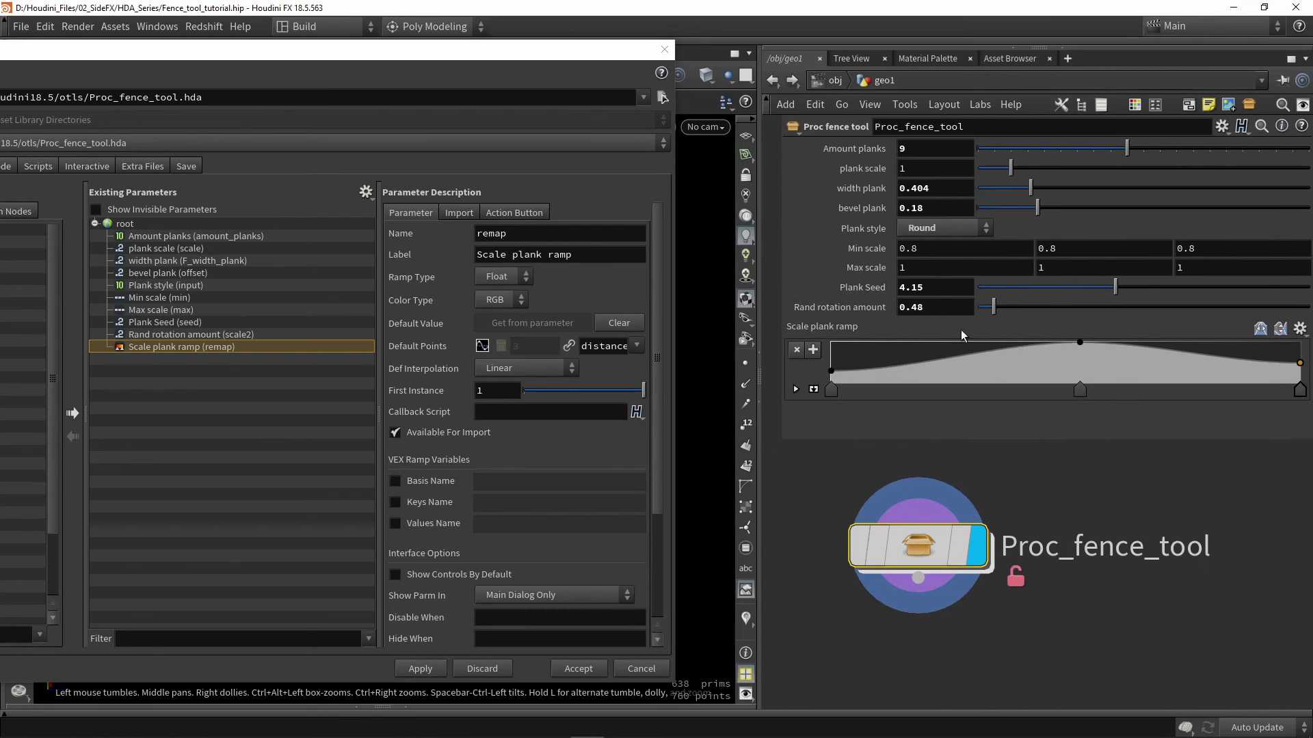
pyautogui.click(795, 389)
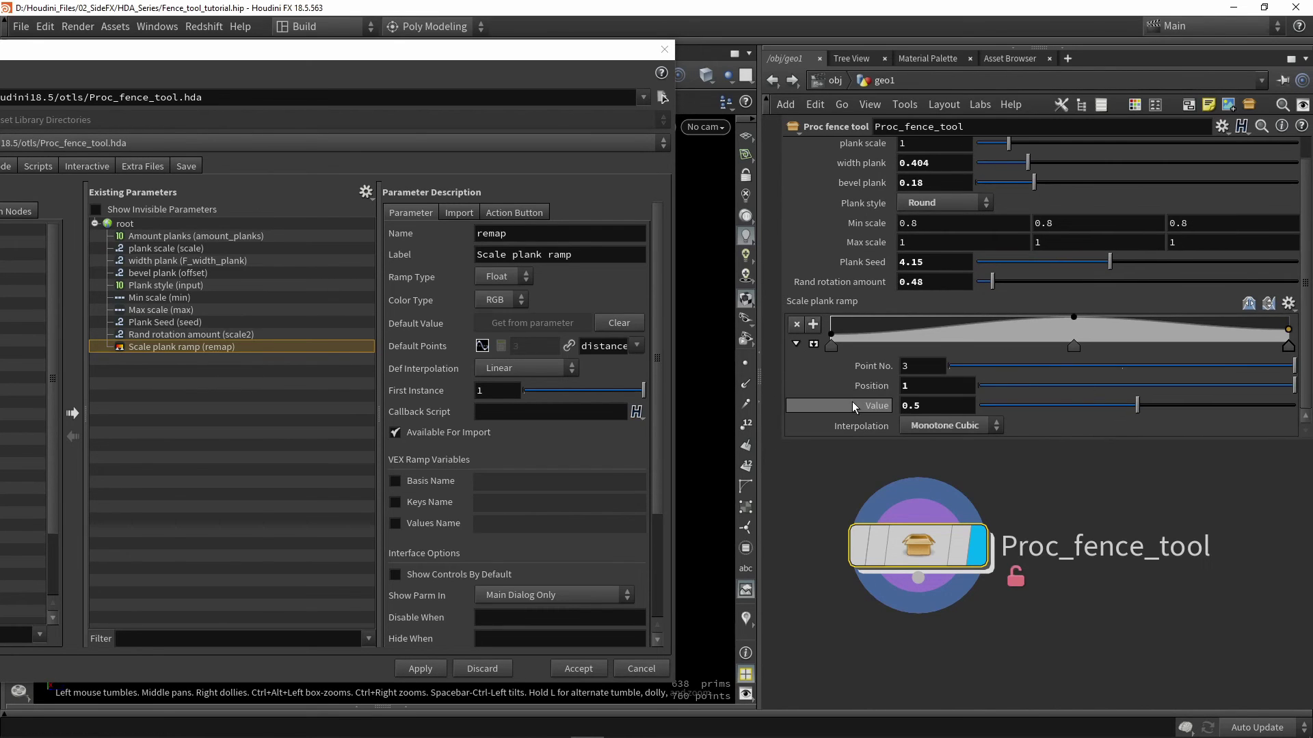
pyautogui.click(797, 343)
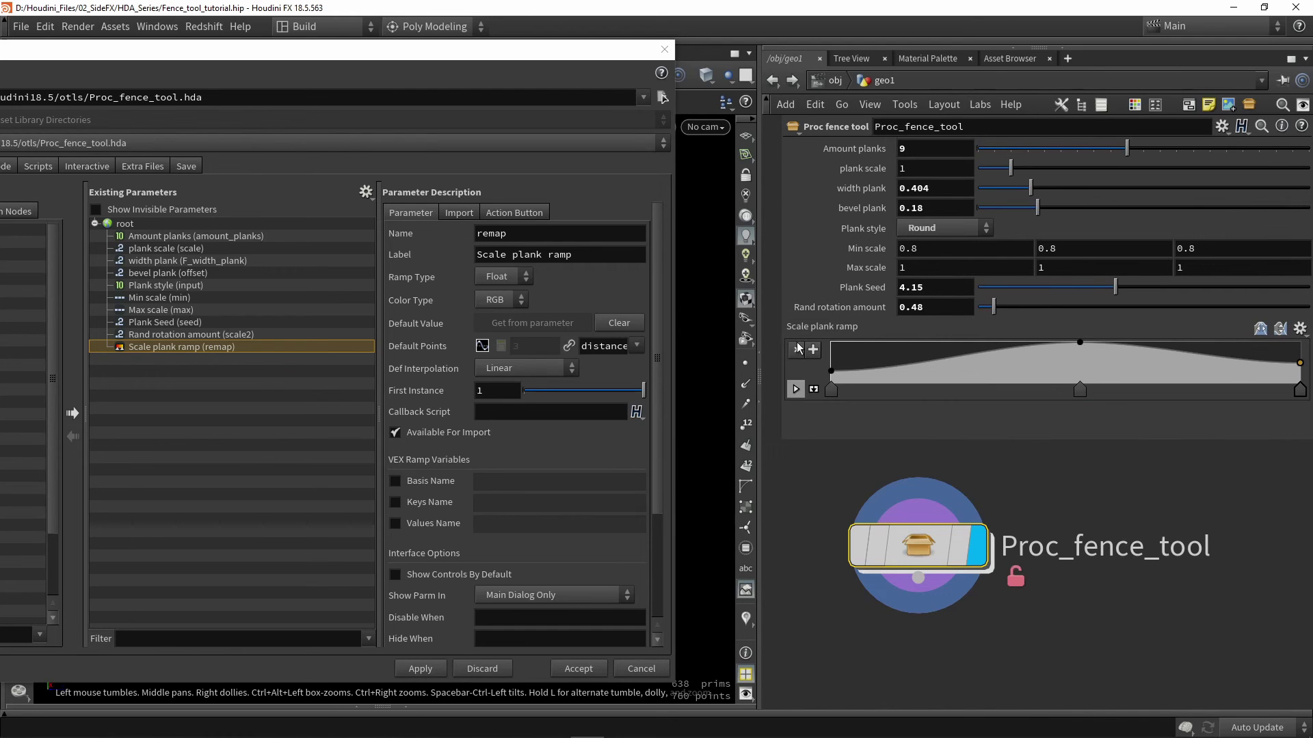
# Move the ramp's peak key left, shift the first key right, and add a key past the peak
pyautogui.moveTo(514, 51); pyautogui.dragTo(523, 602)
pyautogui.moveTo(501, 414); pyautogui.dragTo(560, 301)
pyautogui.moveTo(1080, 387); pyautogui.dragTo(991, 387)
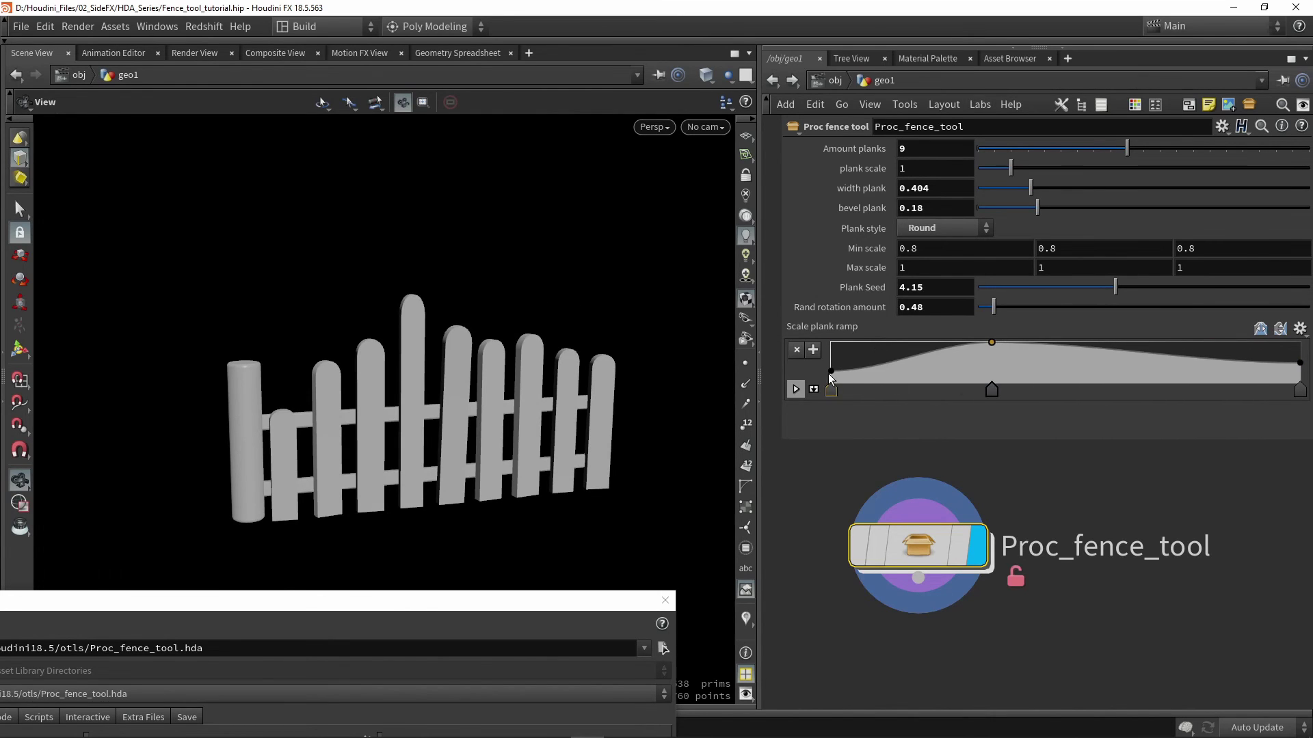
pyautogui.moveTo(828, 369); pyautogui.dragTo(925, 371)
pyautogui.moveTo(1134, 359); pyautogui.dragTo(1201, 352)
pyautogui.moveTo(498, 337)
pyautogui.mouseDown()
pyautogui.moveTo(479, 335)
pyautogui.moveTo(502, 338)
pyautogui.moveTo(489, 332)
pyautogui.mouseUp()
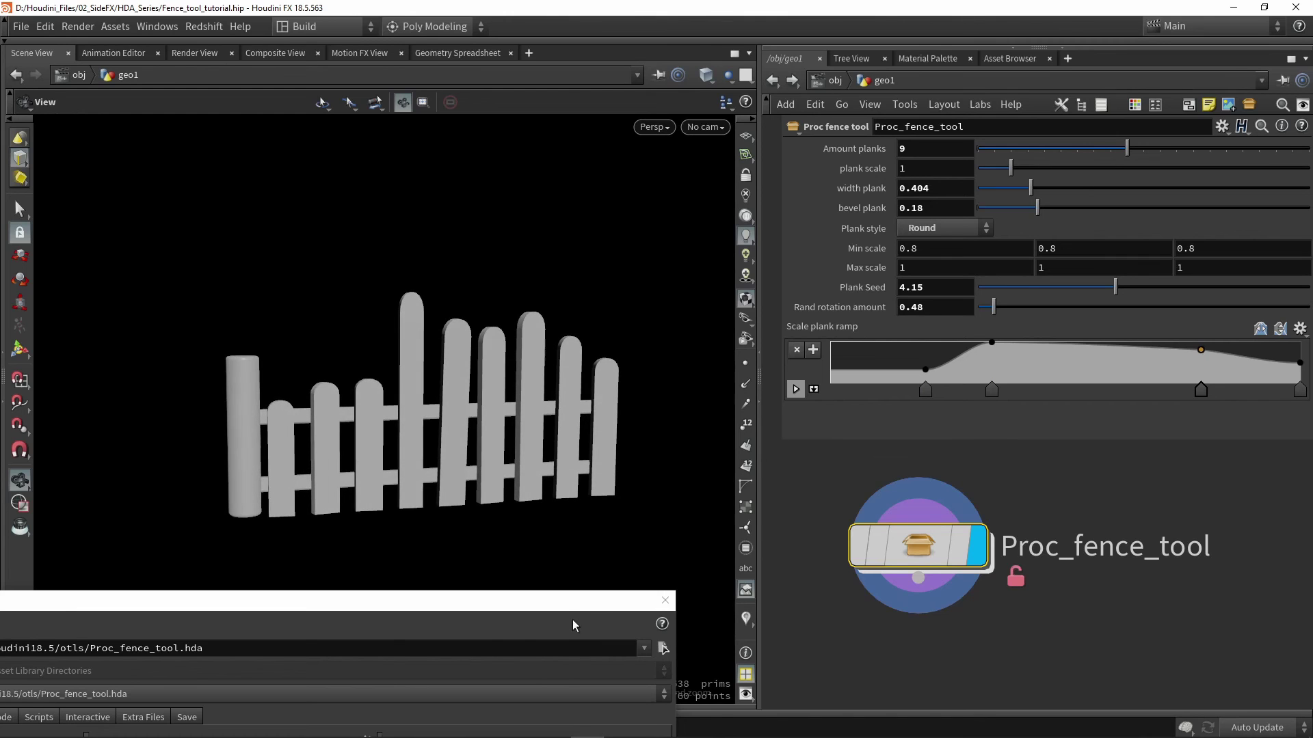
pyautogui.moveTo(568, 610); pyautogui.dragTo(583, 90)
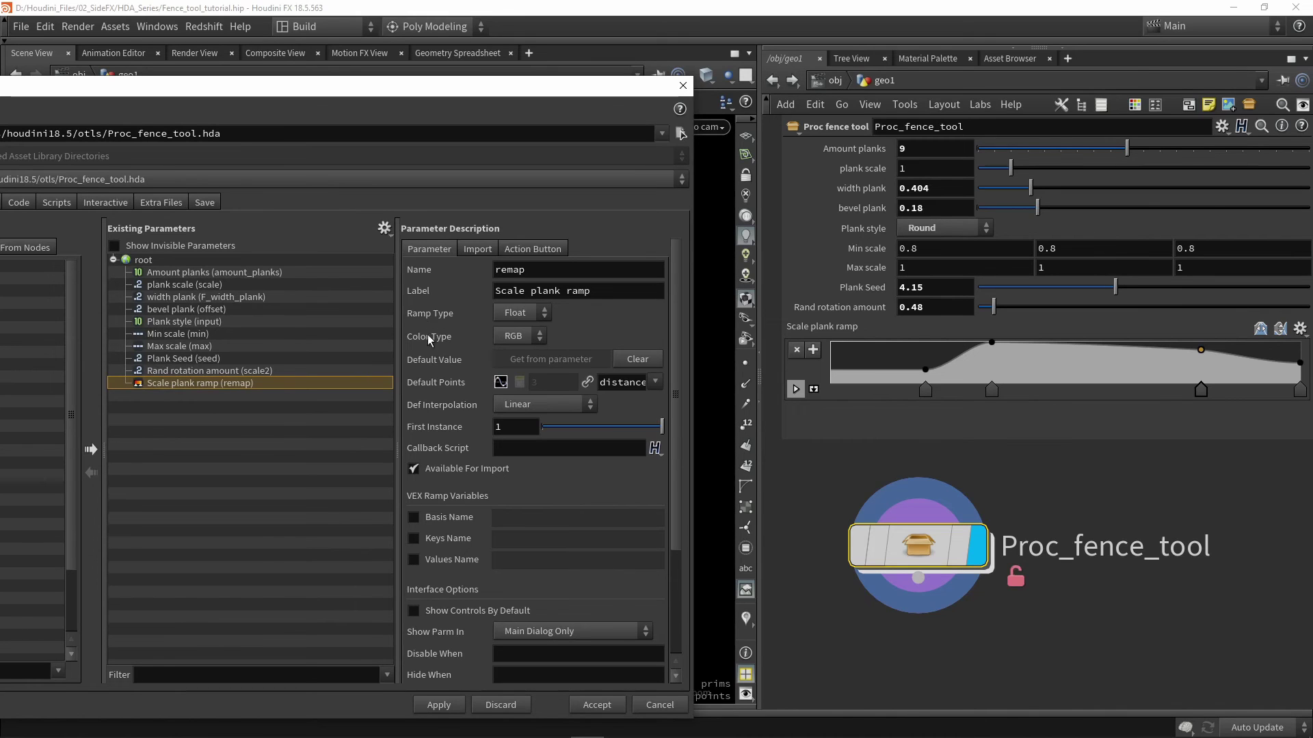
pyautogui.click(518, 313)
pyautogui.click(507, 328)
pyautogui.click(539, 335)
pyautogui.click(512, 335)
pyautogui.click(527, 338)
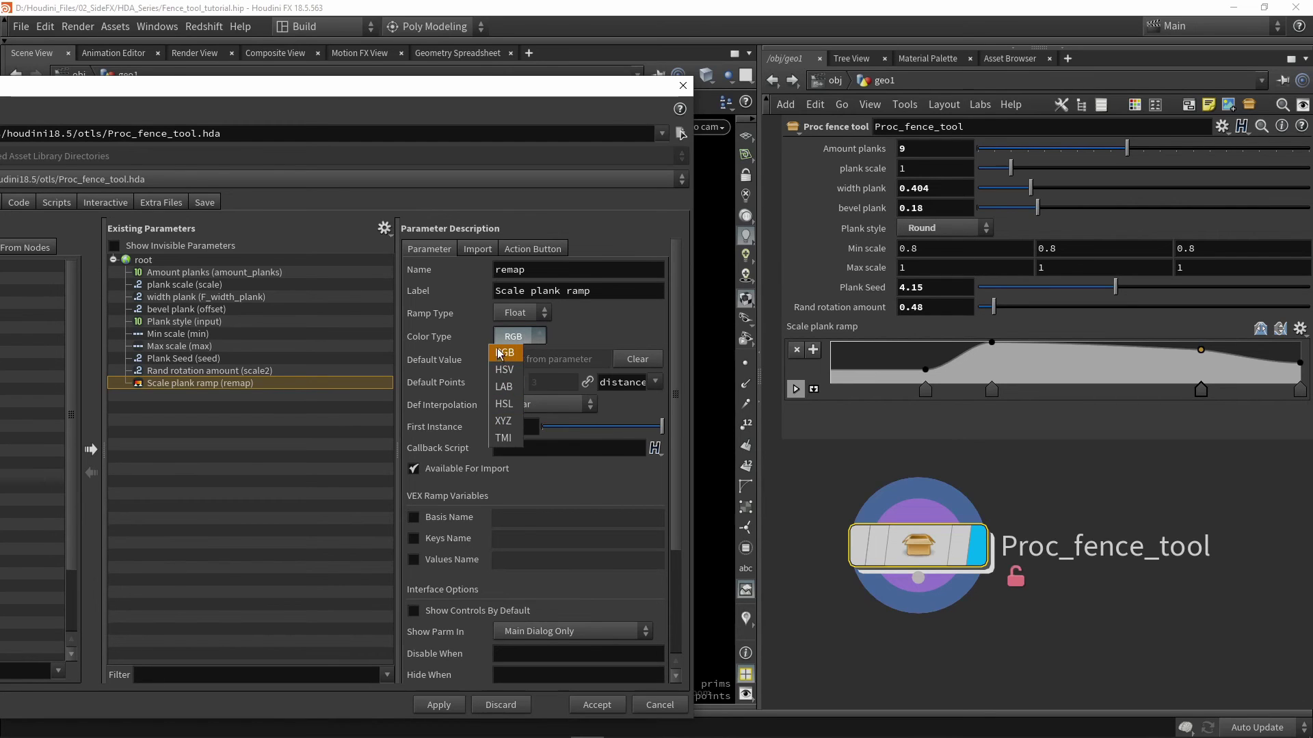
pyautogui.click(607, 330)
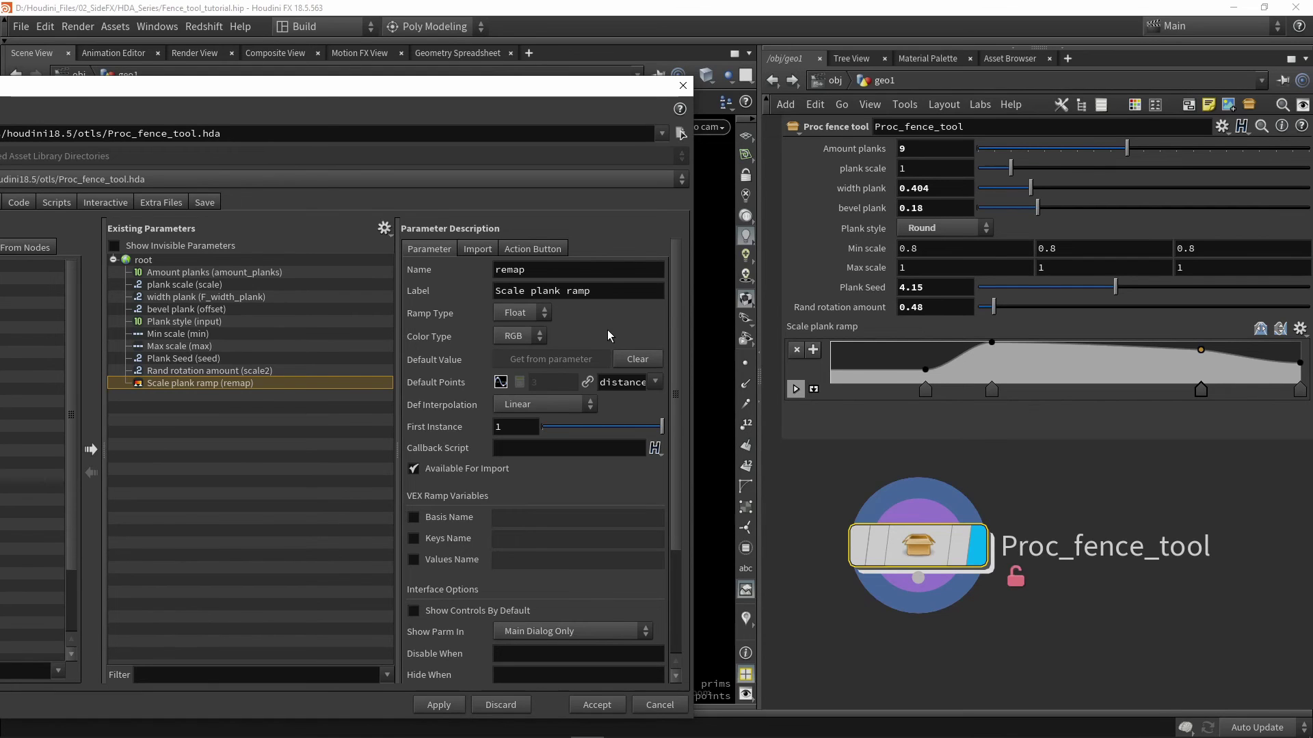
# Dive into Proc_fence_tool and set the display flag on normal10, selecting it
pyautogui.doubleClick(925, 543)
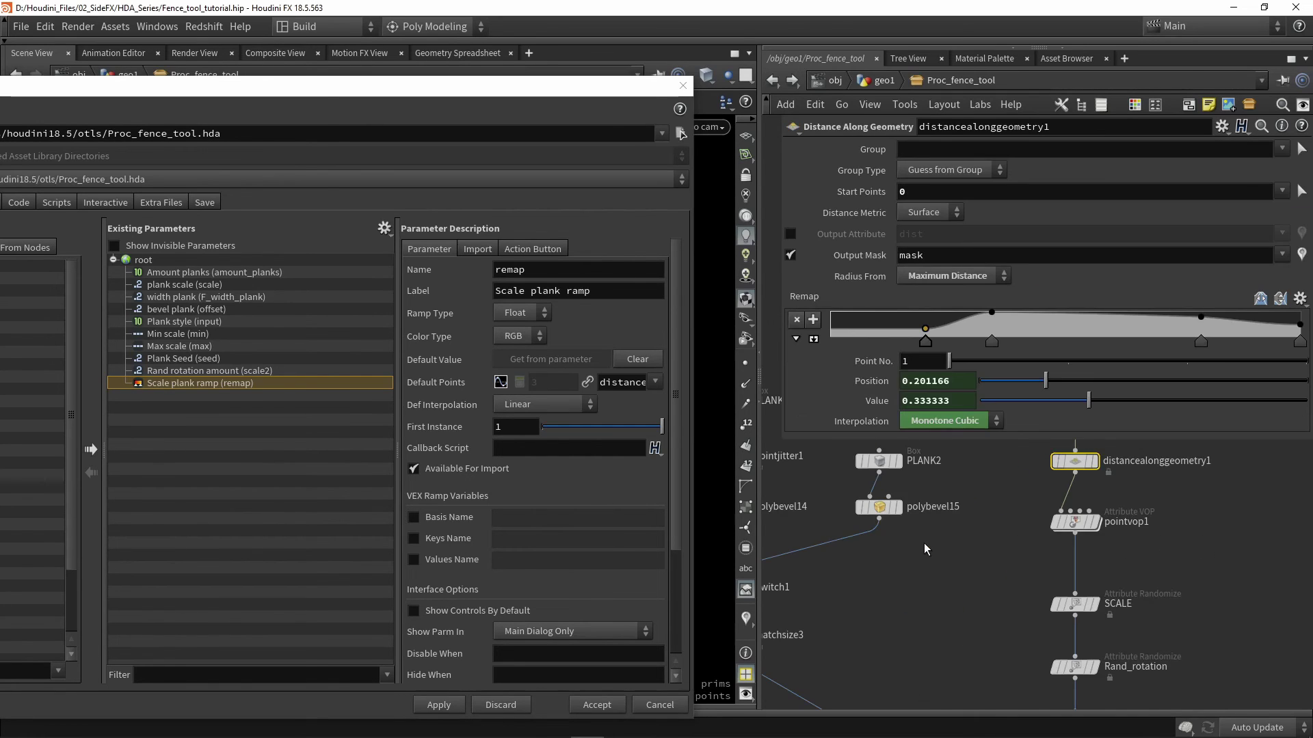
pyautogui.scroll(-3, 924, 542)
pyautogui.moveTo(553, 108); pyautogui.dragTo(516, 513)
pyautogui.moveTo(949, 643); pyautogui.dragTo(918, 527, button='middle')
pyautogui.scroll(5, 942, 556)
pyautogui.click(939, 492)
pyautogui.click(916, 493)
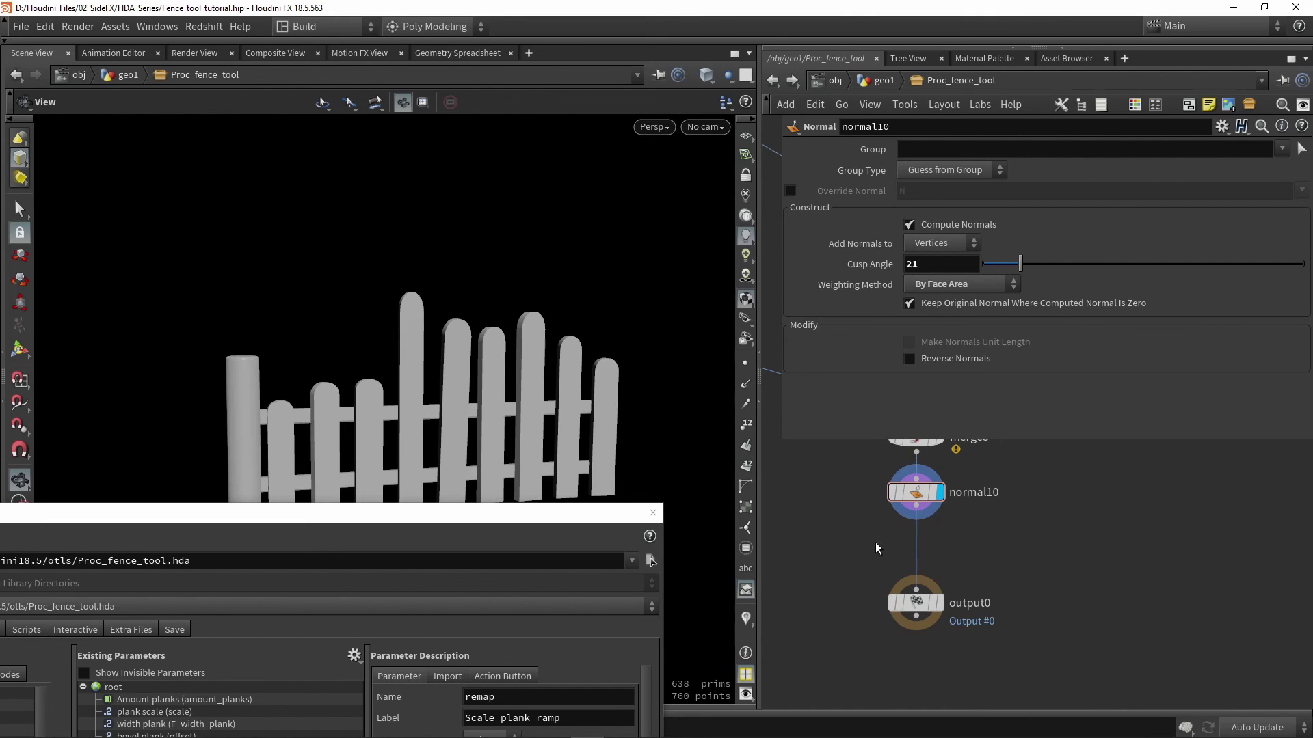
# Insert a Labs Color Gradient node, color_gradient1, on the wire between normal10 and output0
pyautogui.press('Tab')
pyautogui.write('grad')
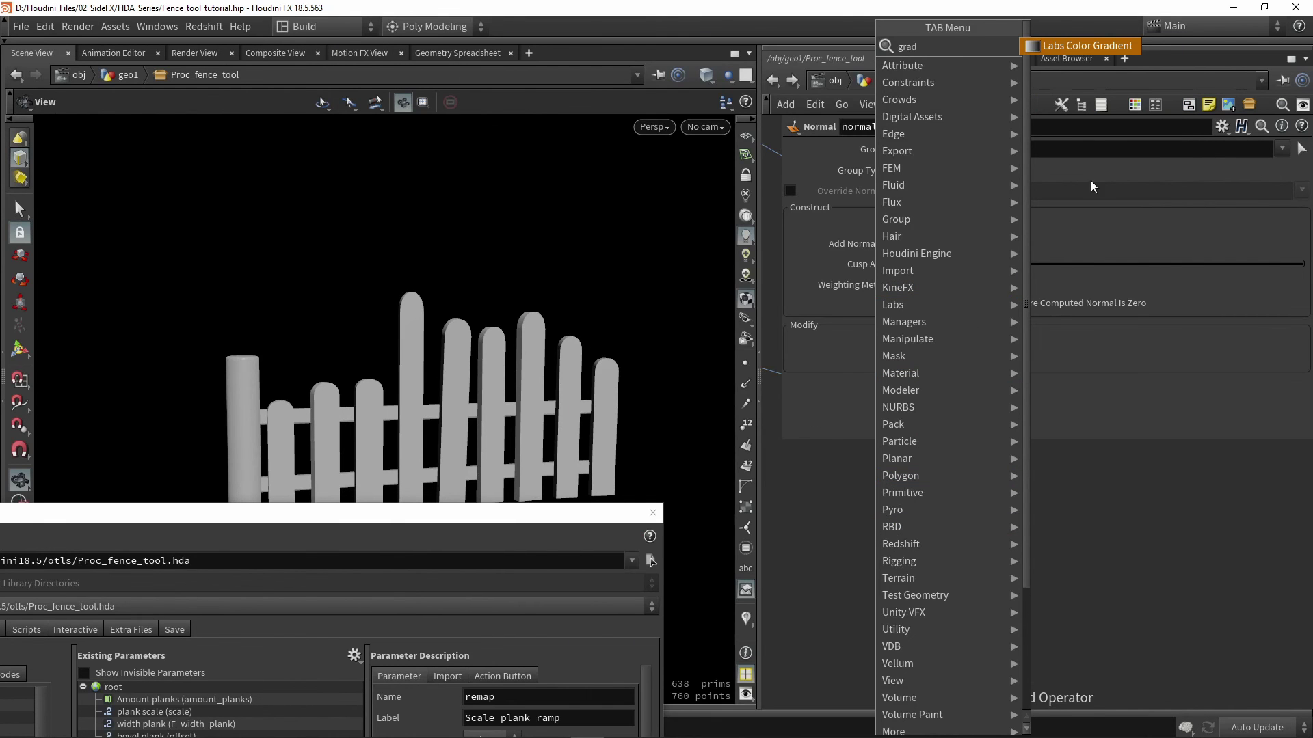
pyautogui.click(1125, 47)
pyautogui.click(854, 553)
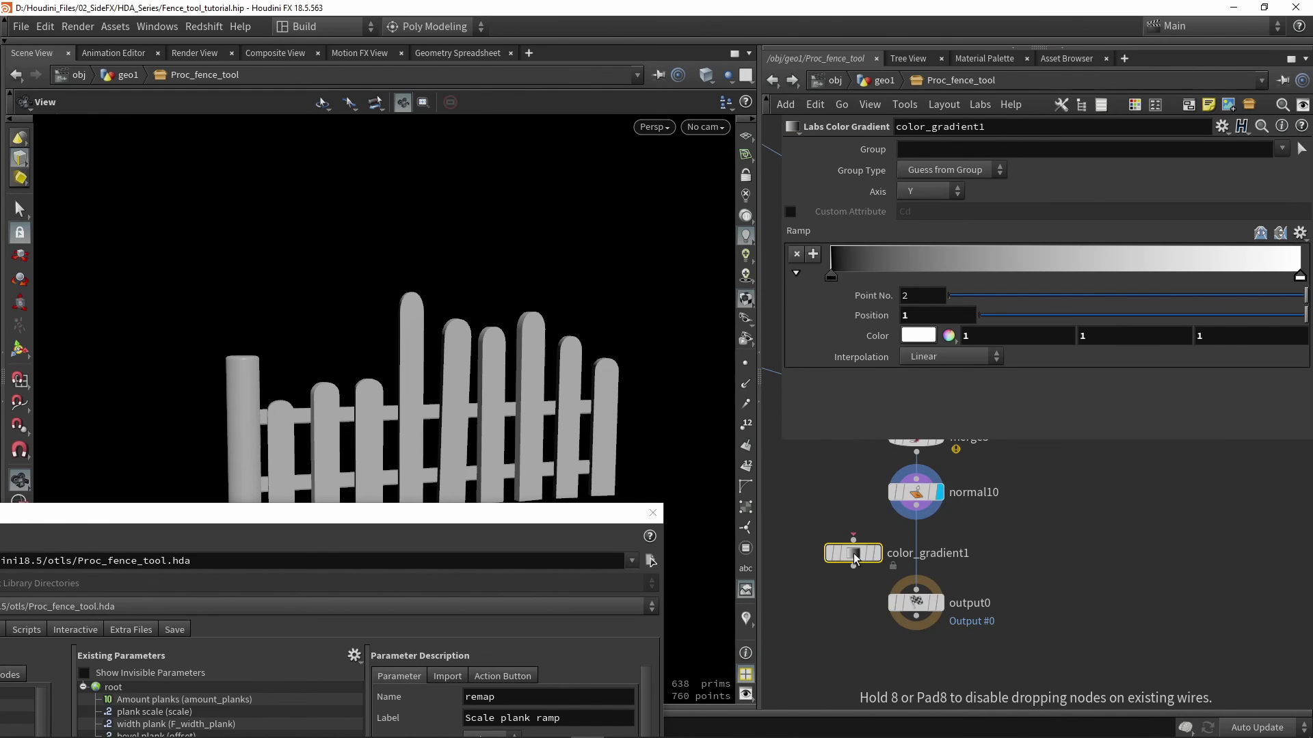
pyautogui.scroll(3, 853, 553)
pyautogui.moveTo(853, 552); pyautogui.dragTo(938, 556)
pyautogui.moveTo(497, 514); pyautogui.dragTo(499, 613)
pyautogui.moveTo(279, 438); pyautogui.dragTo(252, 428)
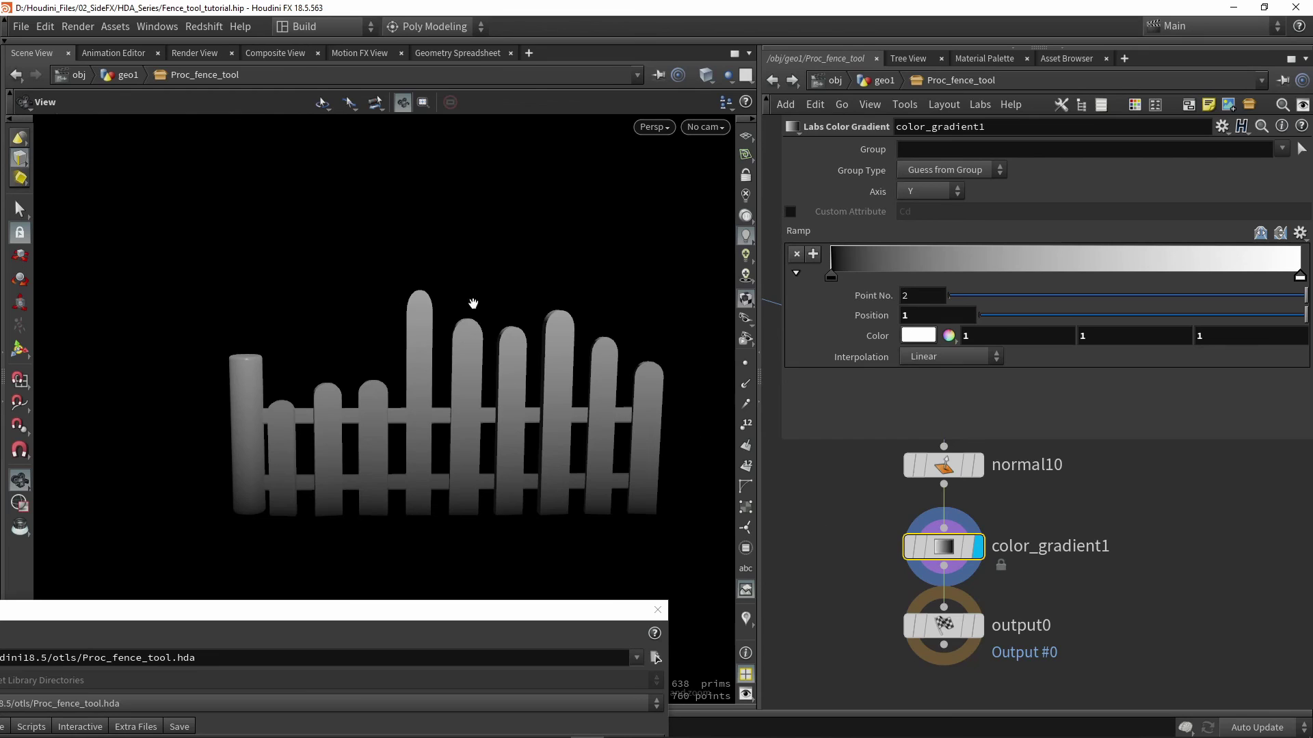
pyautogui.click(151, 30)
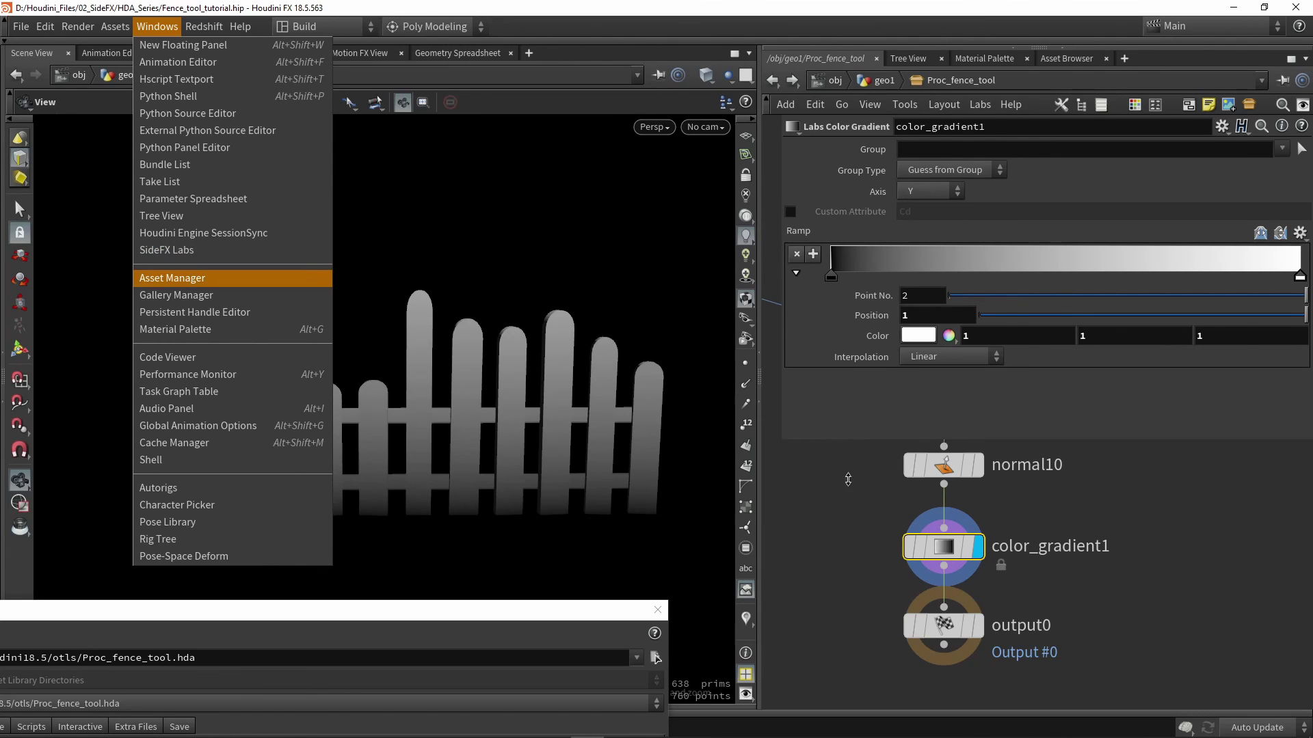
# Set the gradient's start key to dark olive 201B00 in the Color Editor
pyautogui.click(840, 501)
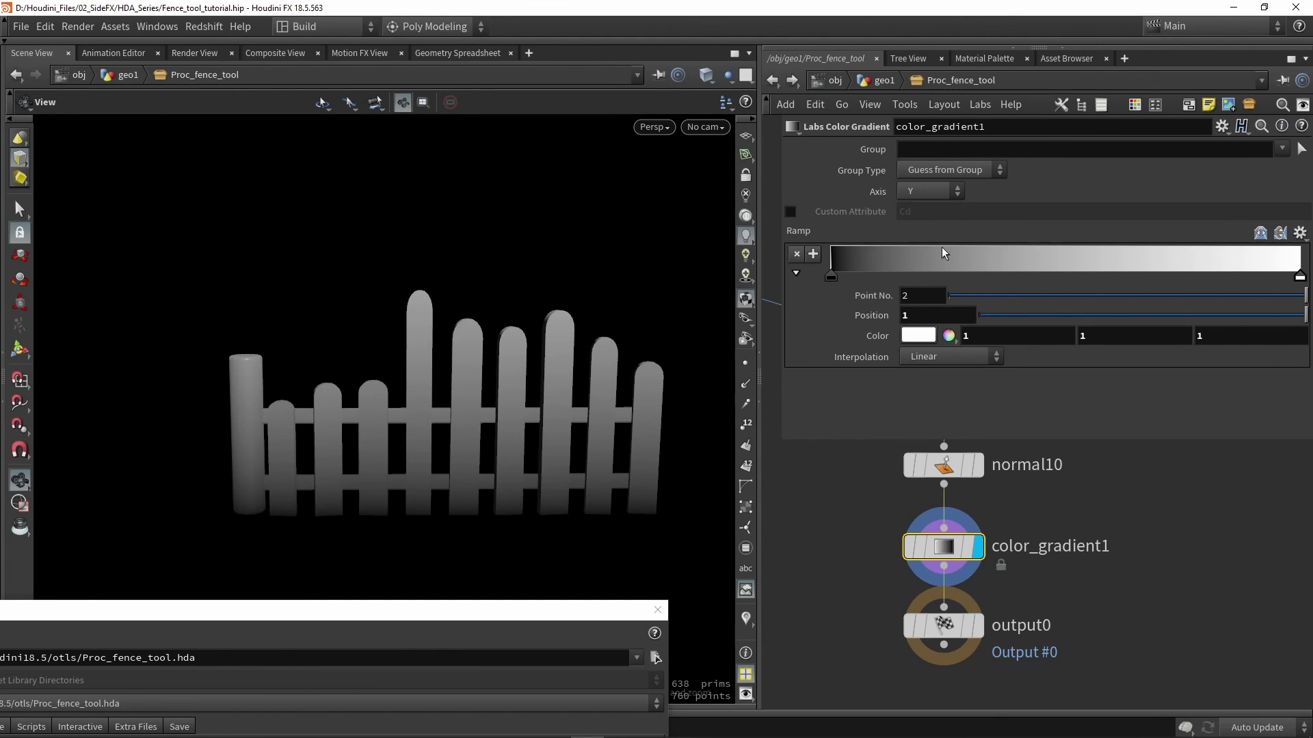
pyautogui.click(831, 277)
pyautogui.click(913, 335)
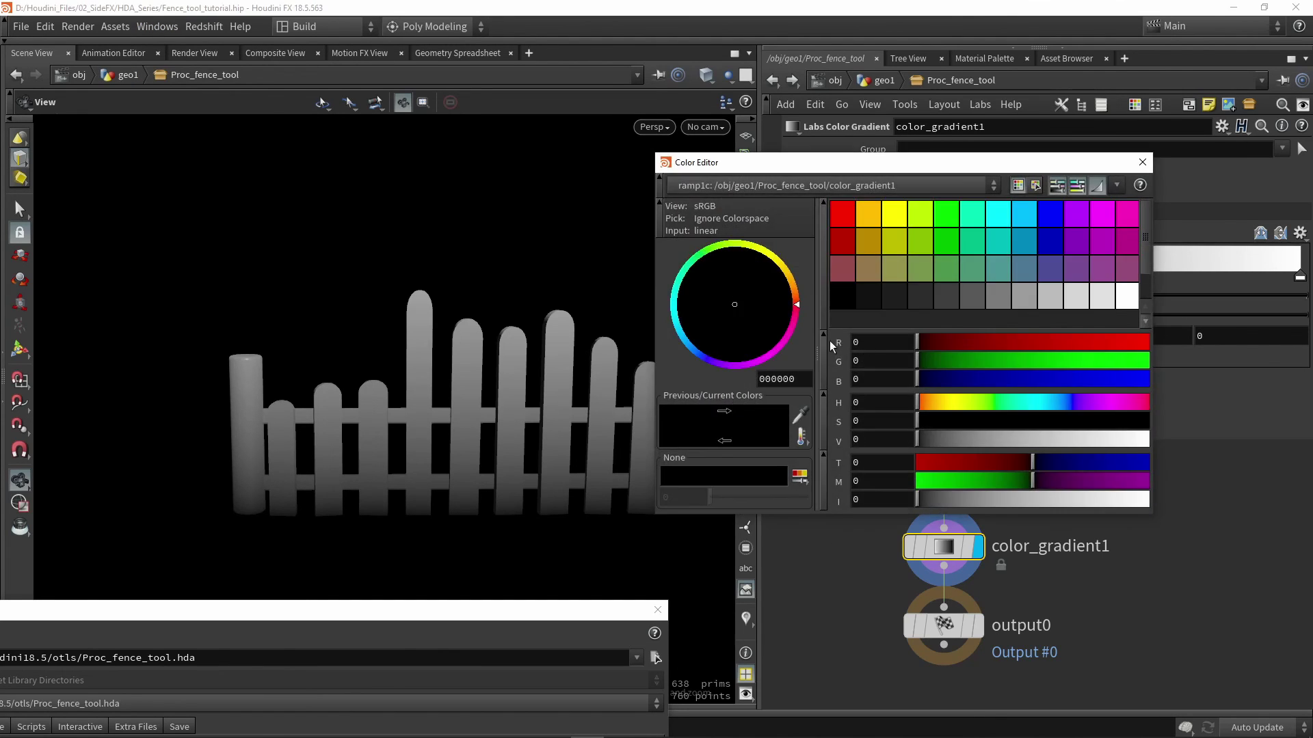
pyautogui.click(866, 237)
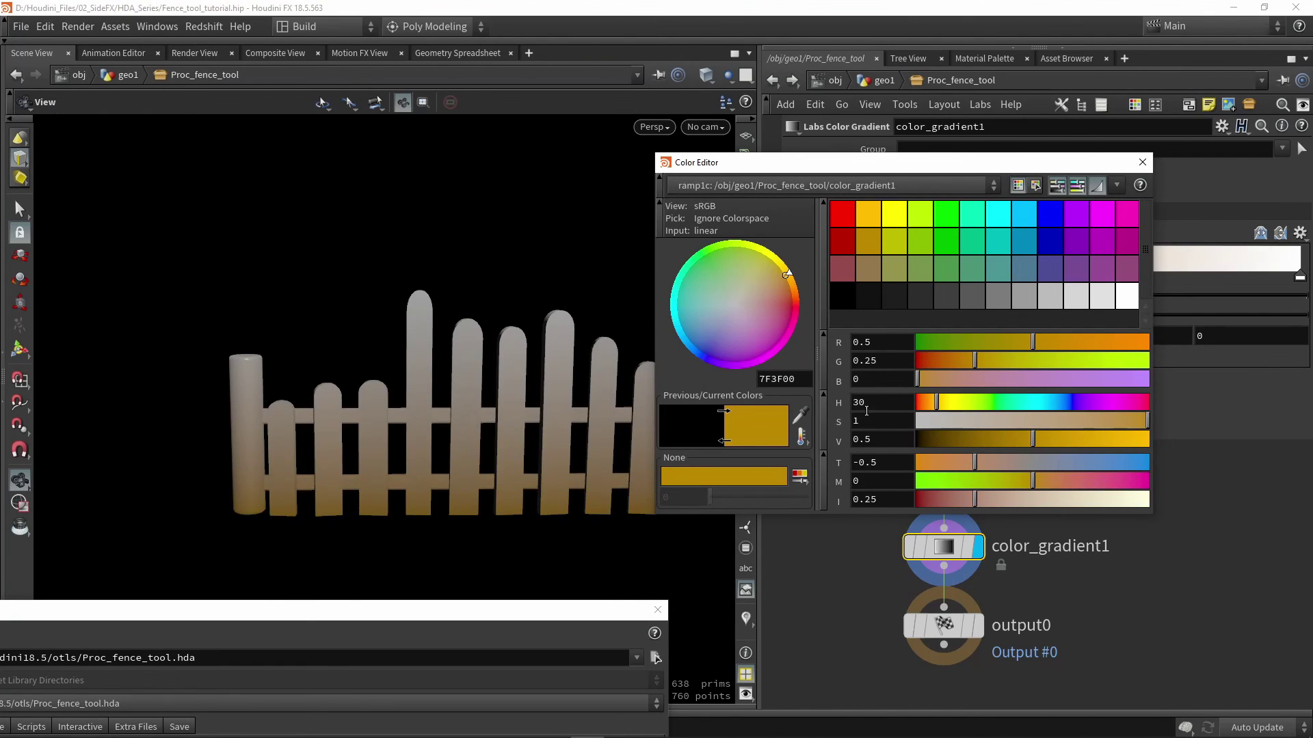
pyautogui.moveTo(920, 439); pyautogui.dragTo(966, 439)
pyautogui.moveTo(944, 344); pyautogui.dragTo(947, 343)
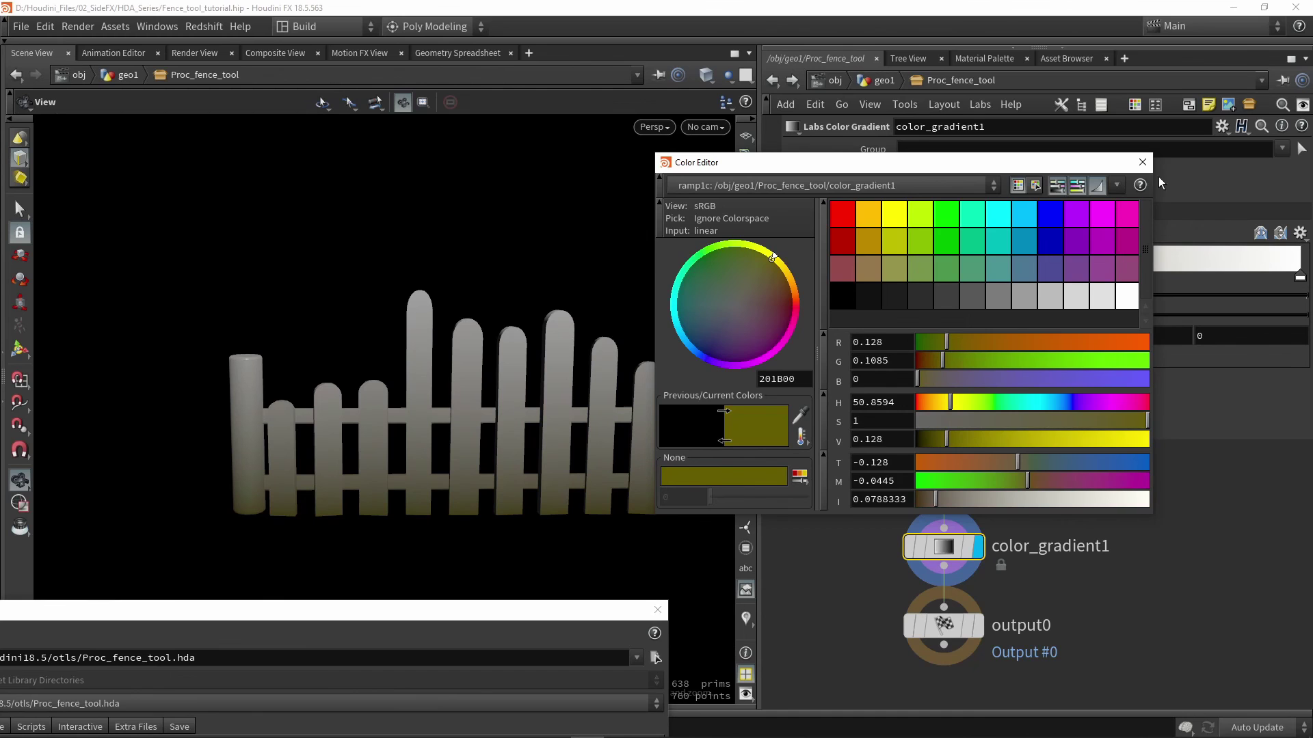
# Set the gradient's end key to medium brown 632405 and close the Color Editor
pyautogui.click(1289, 279)
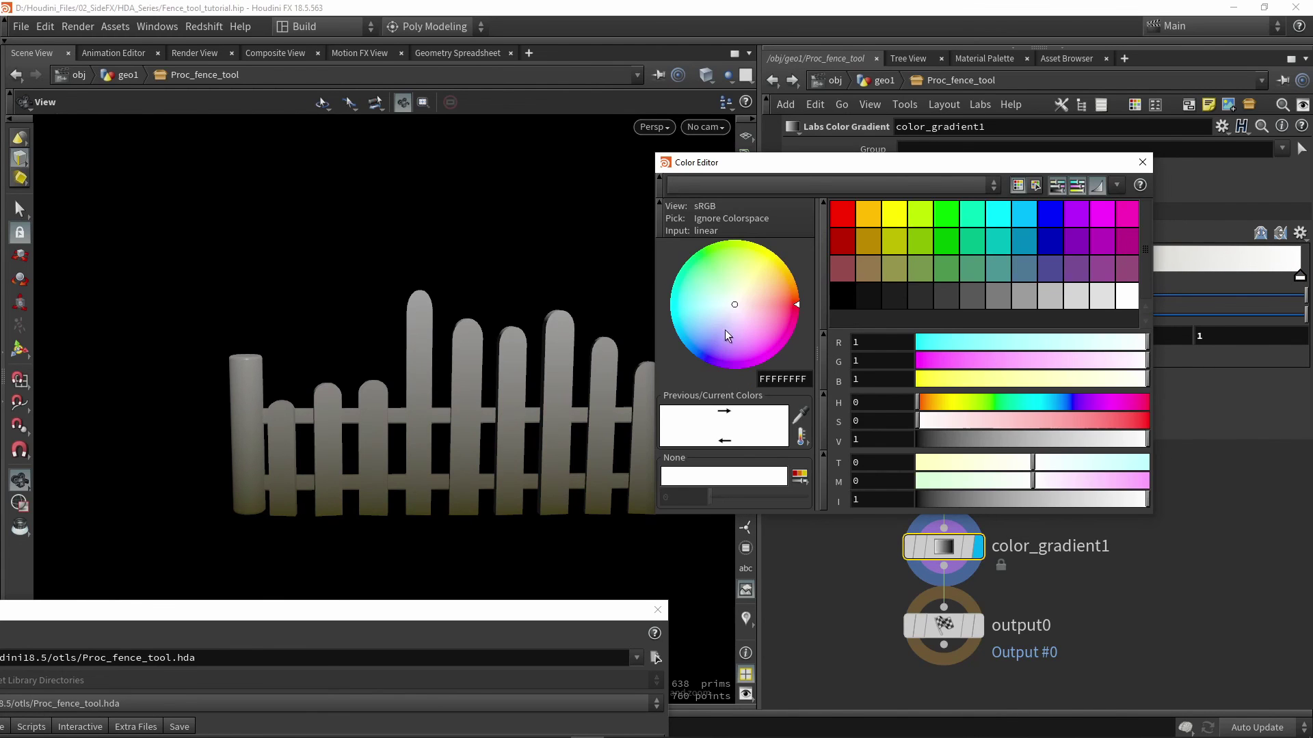
pyautogui.moveTo(733, 306); pyautogui.dragTo(764, 293)
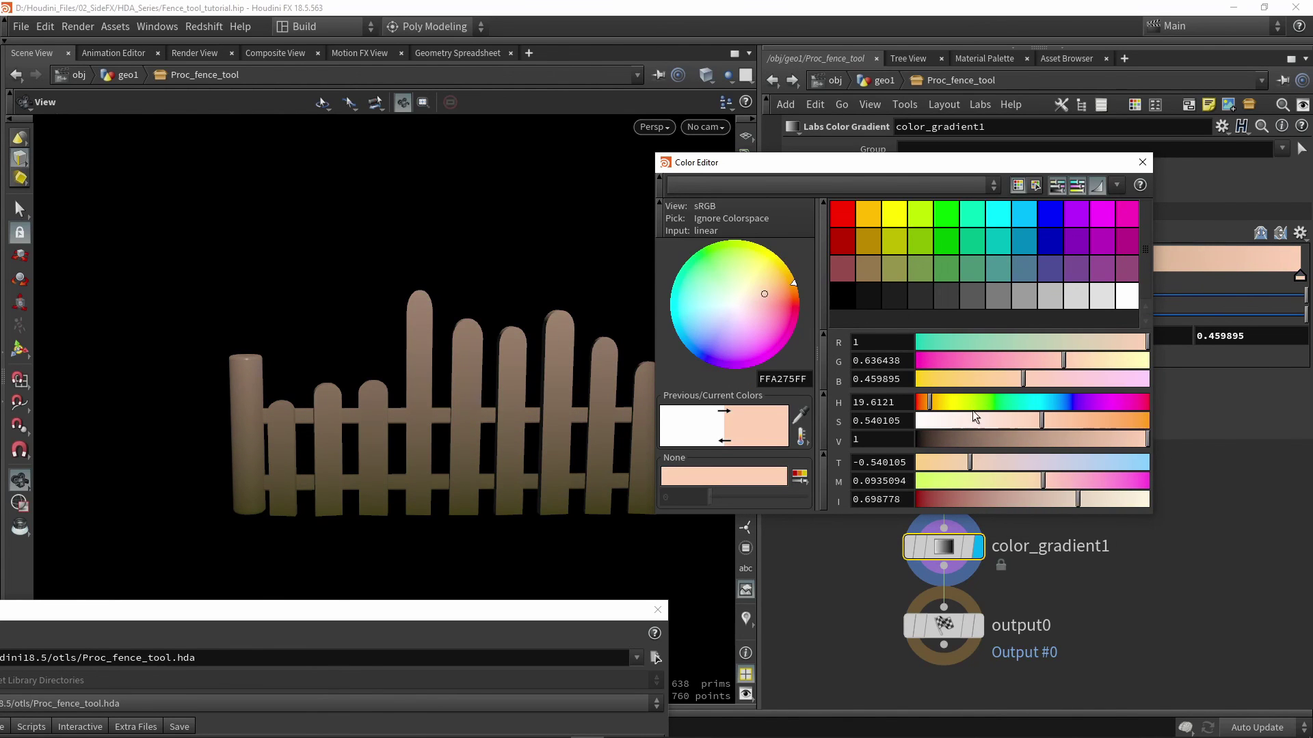
pyautogui.moveTo(983, 439); pyautogui.dragTo(1135, 410)
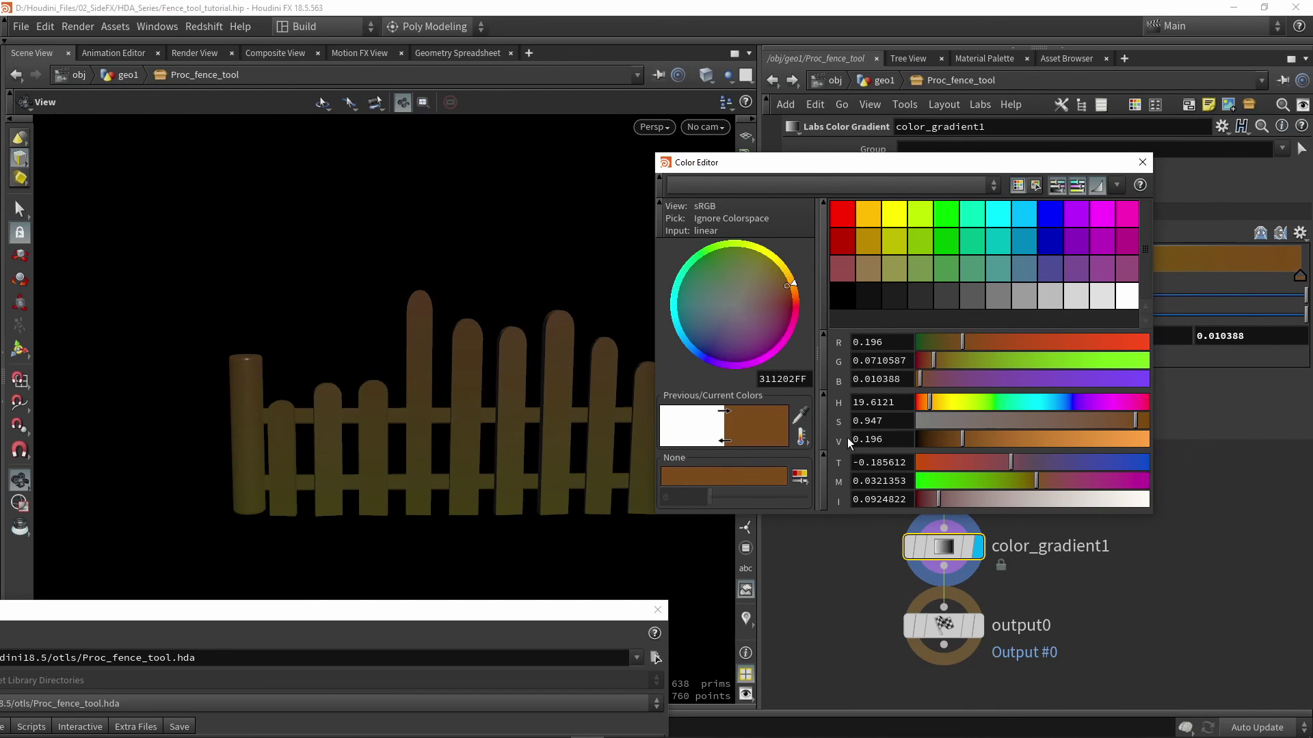
pyautogui.moveTo(961, 438); pyautogui.dragTo(1006, 440)
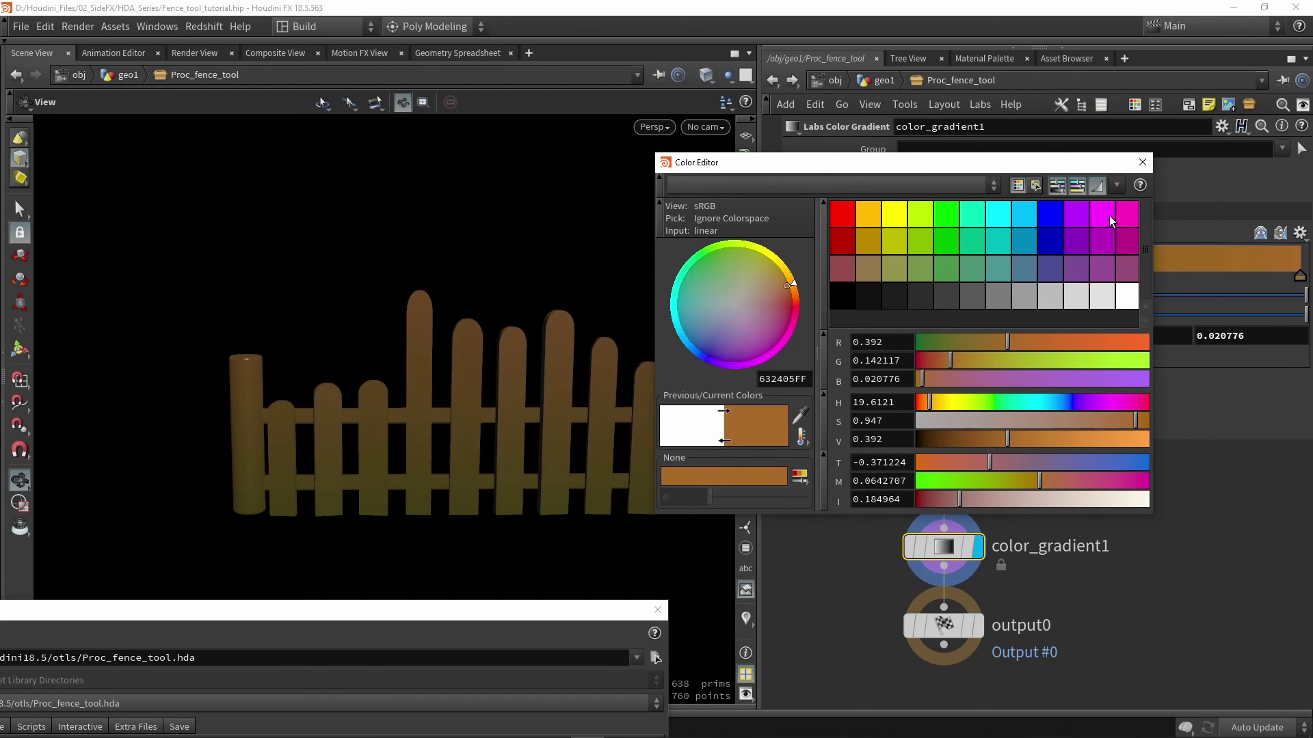
pyautogui.click(1139, 166)
pyautogui.moveTo(466, 612); pyautogui.dragTo(516, 65)
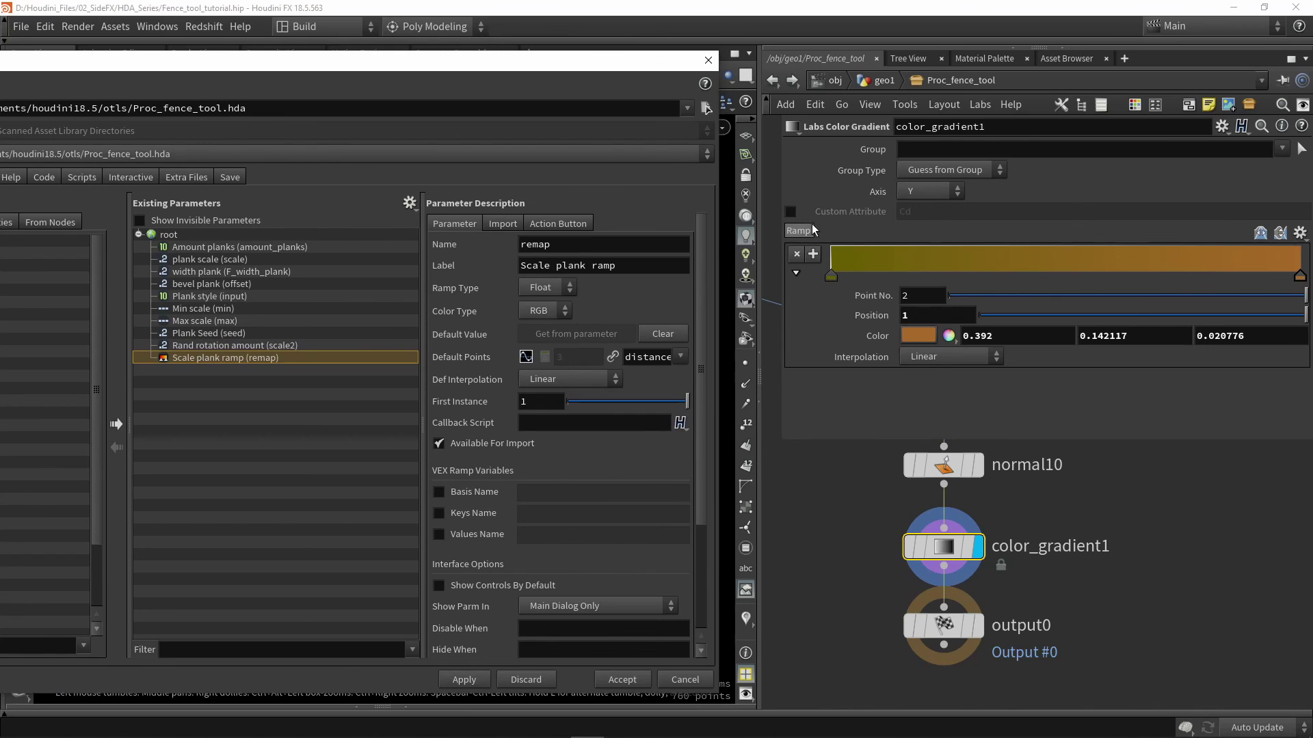
# Promote color_gradient1's ramp onto Proc_fence_tool, label it 'Color Ramp', and apply and accept the changes
pyautogui.moveTo(797, 231); pyautogui.dragTo(208, 379)
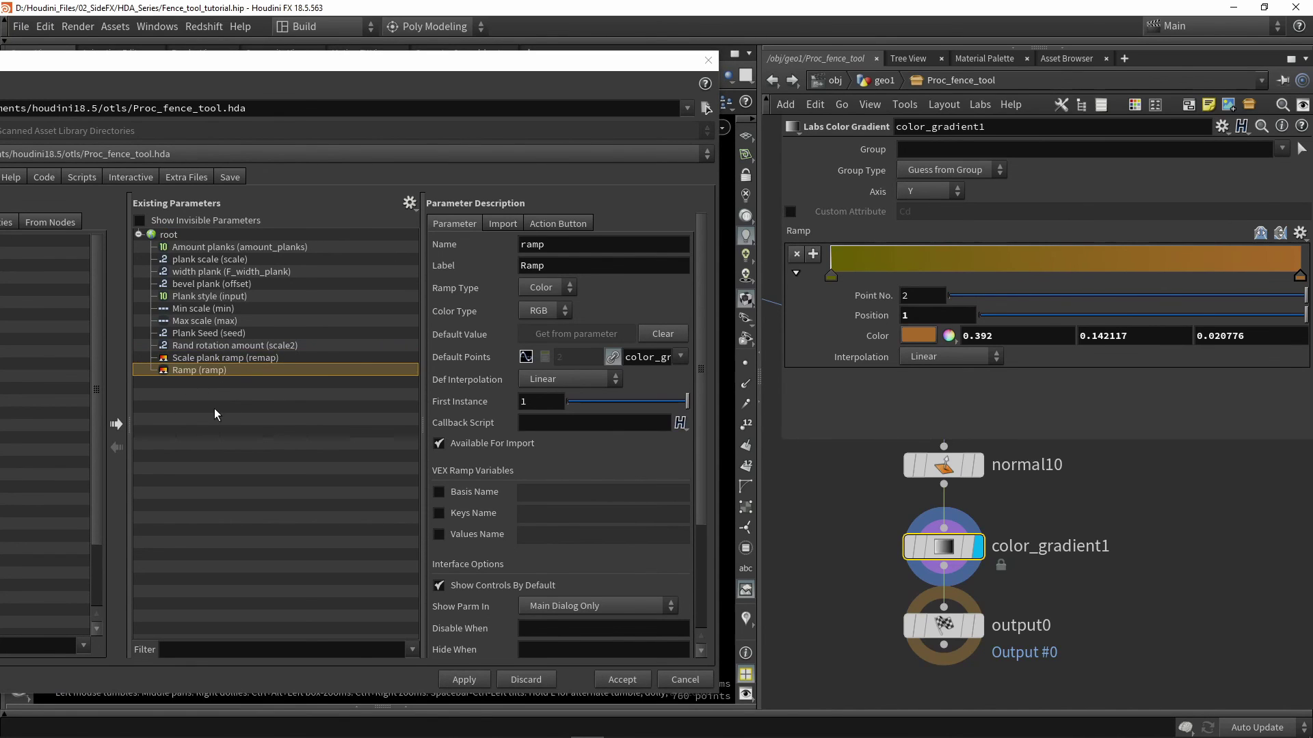
pyautogui.click(575, 264)
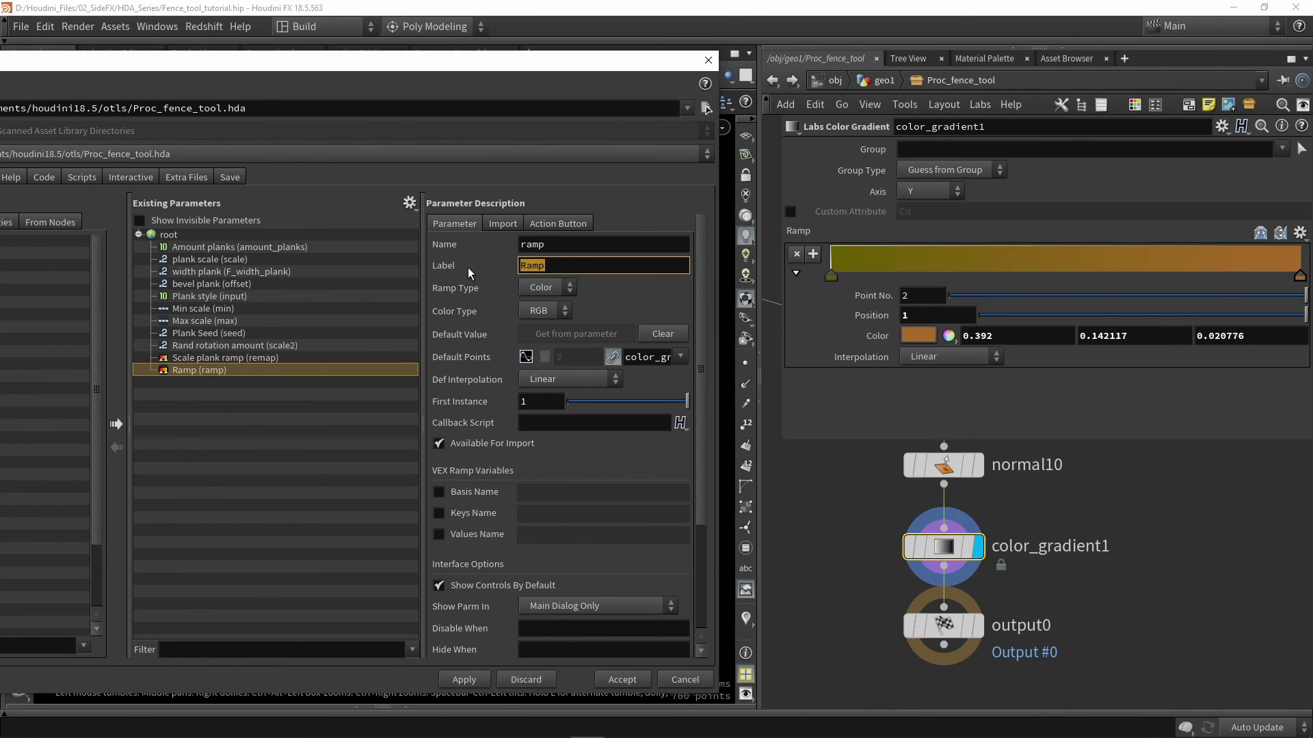
pyautogui.press('Home')
pyautogui.write('Color')
pyautogui.press('Return')
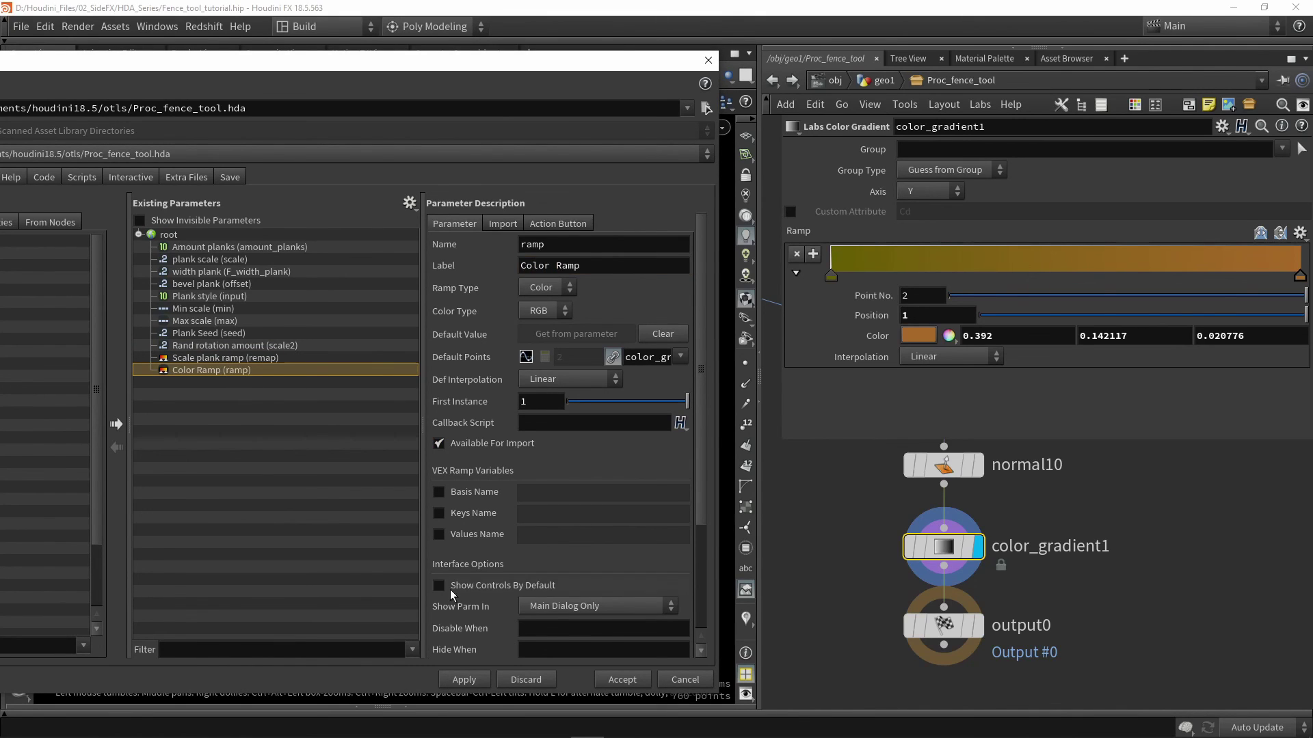
pyautogui.click(454, 680)
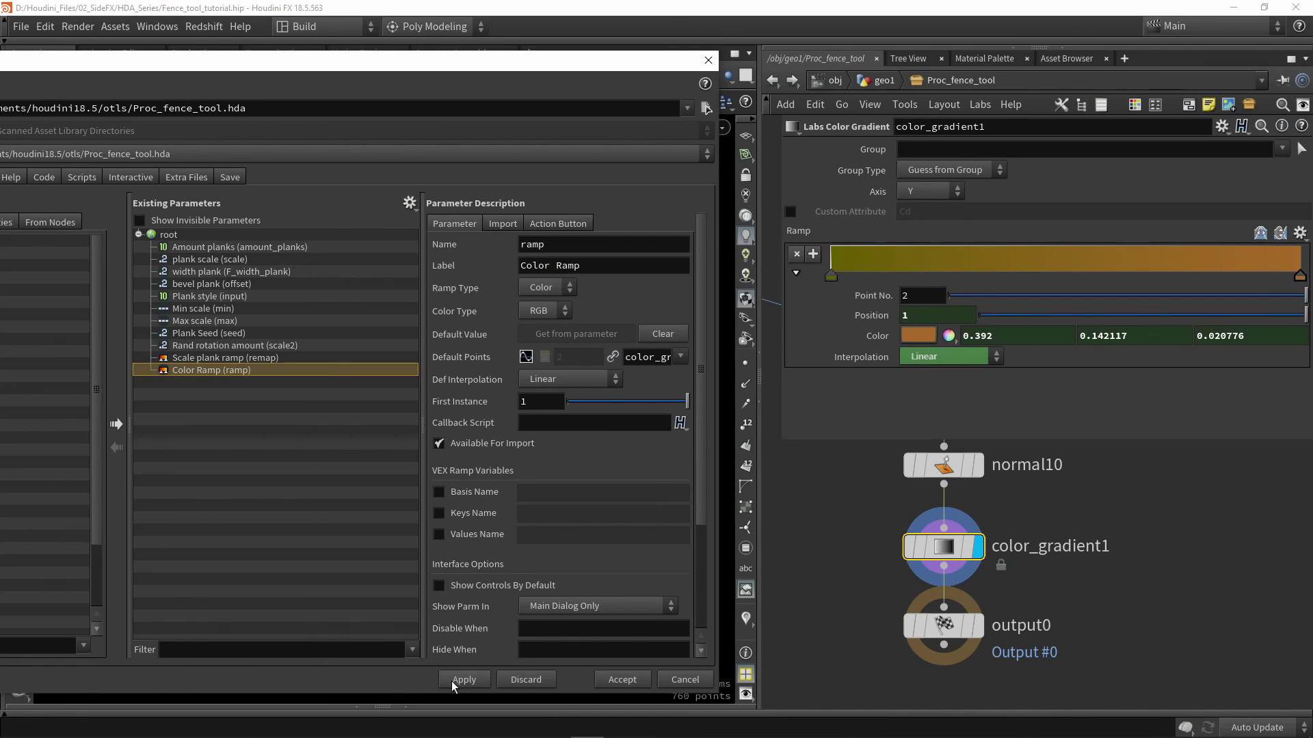
pyautogui.click(612, 680)
# At geo1, enlarge the parameter pane and inspect the Scale plank ramp and olive-to-brown Color Ramp points
pyautogui.click(882, 81)
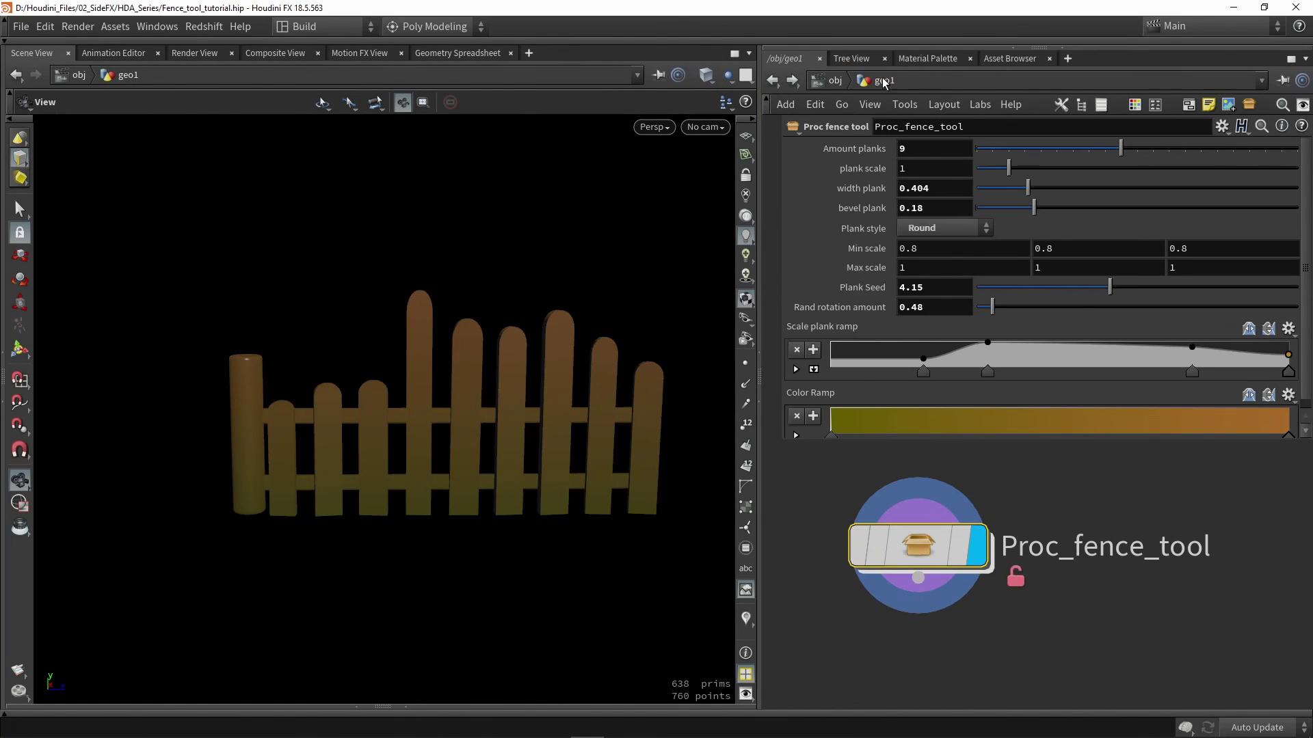
pyautogui.moveTo(775, 491); pyautogui.dragTo(770, 562)
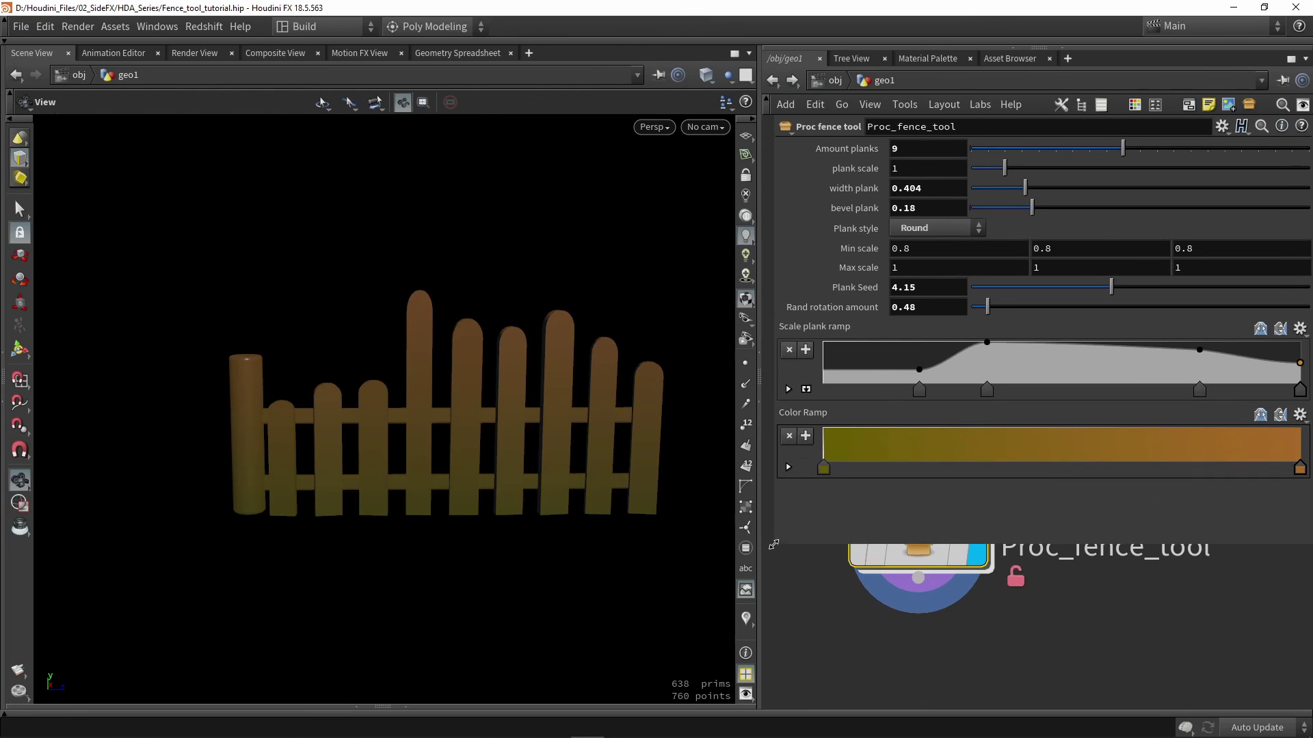
pyautogui.click(788, 389)
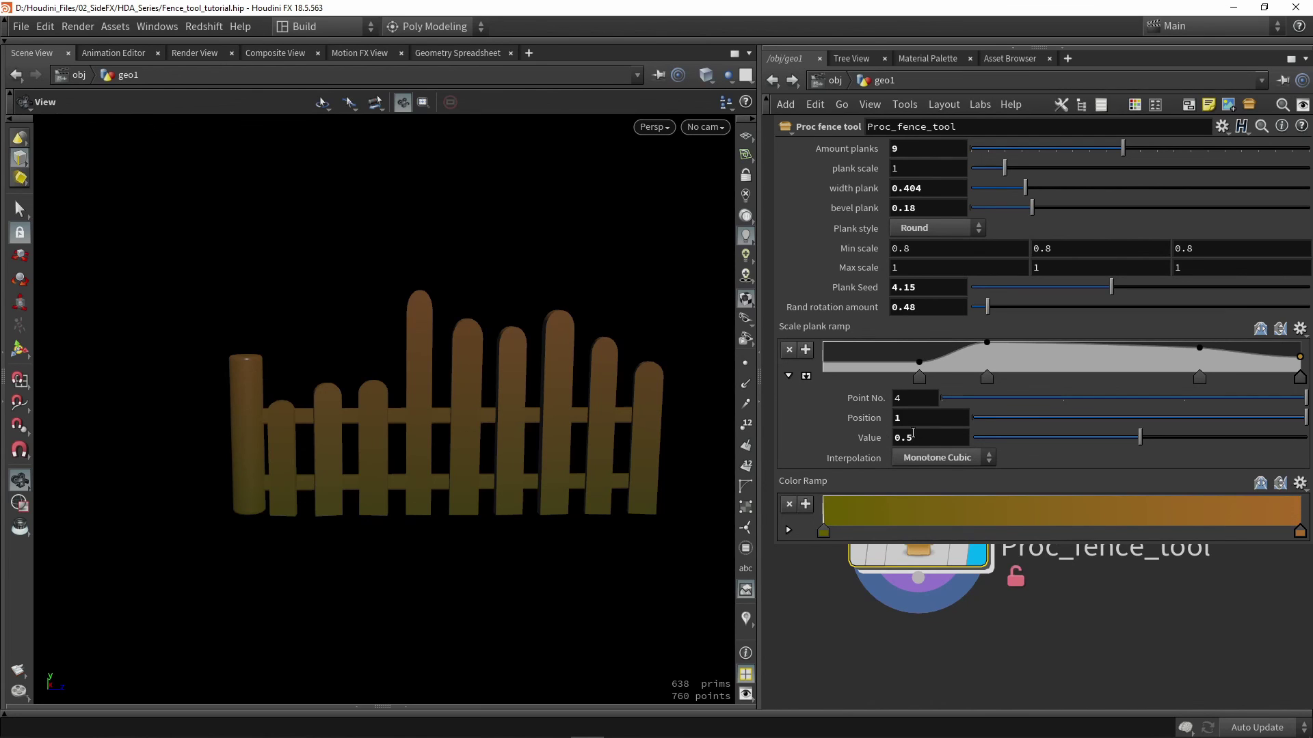
pyautogui.click(916, 437)
pyautogui.click(789, 377)
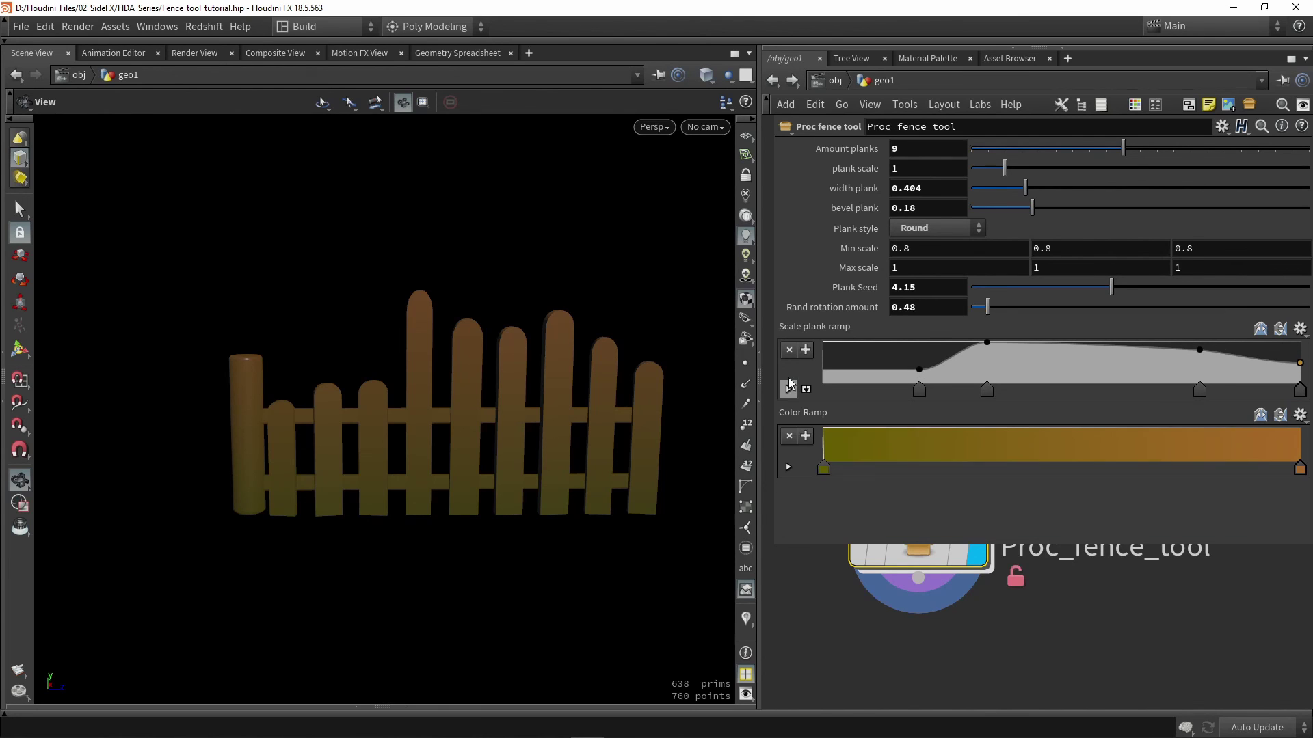
pyautogui.click(788, 446)
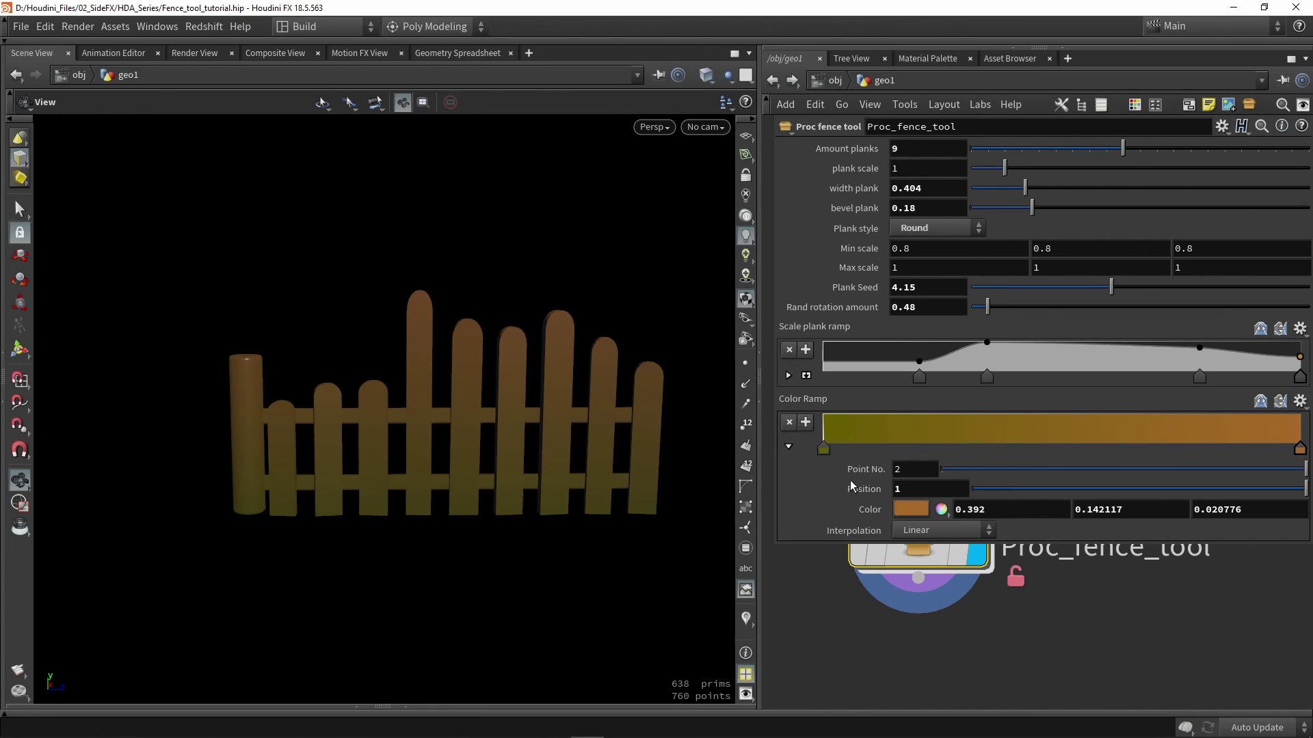
pyautogui.click(788, 446)
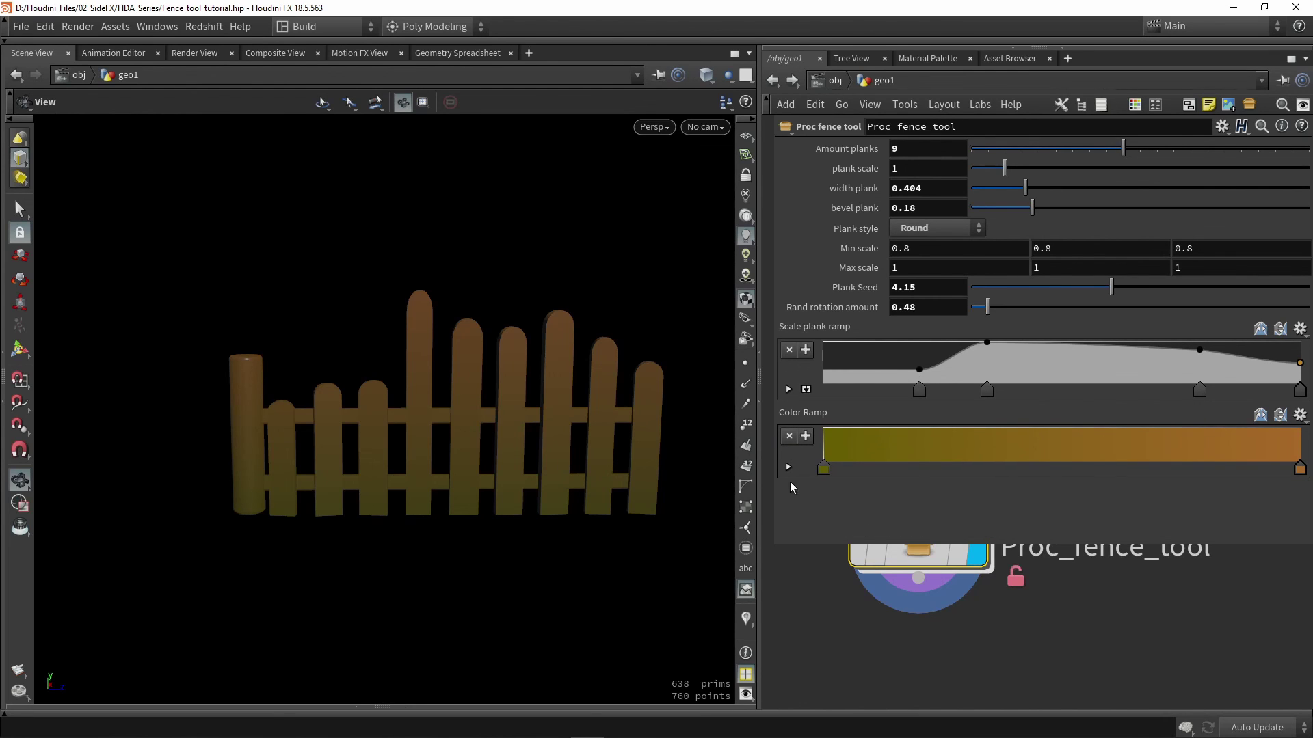
pyautogui.moveTo(790, 592); pyautogui.dragTo(839, 650, button='middle')
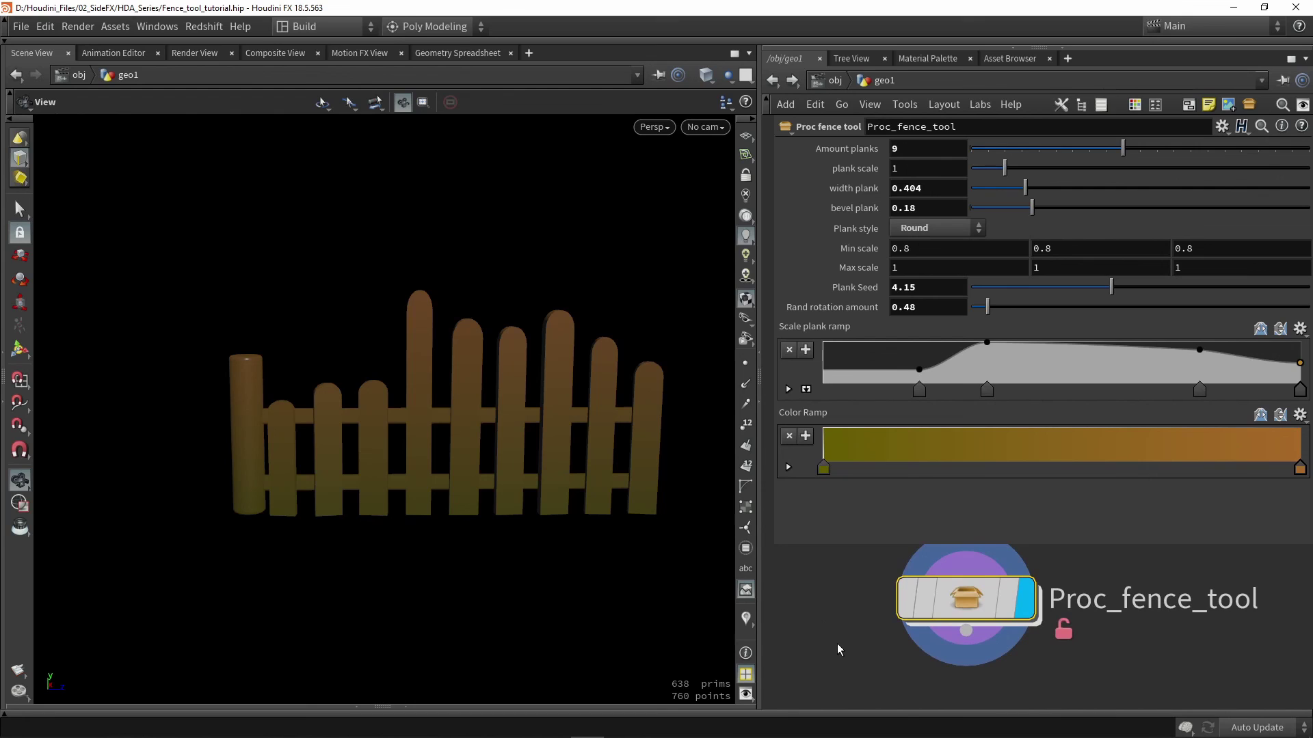